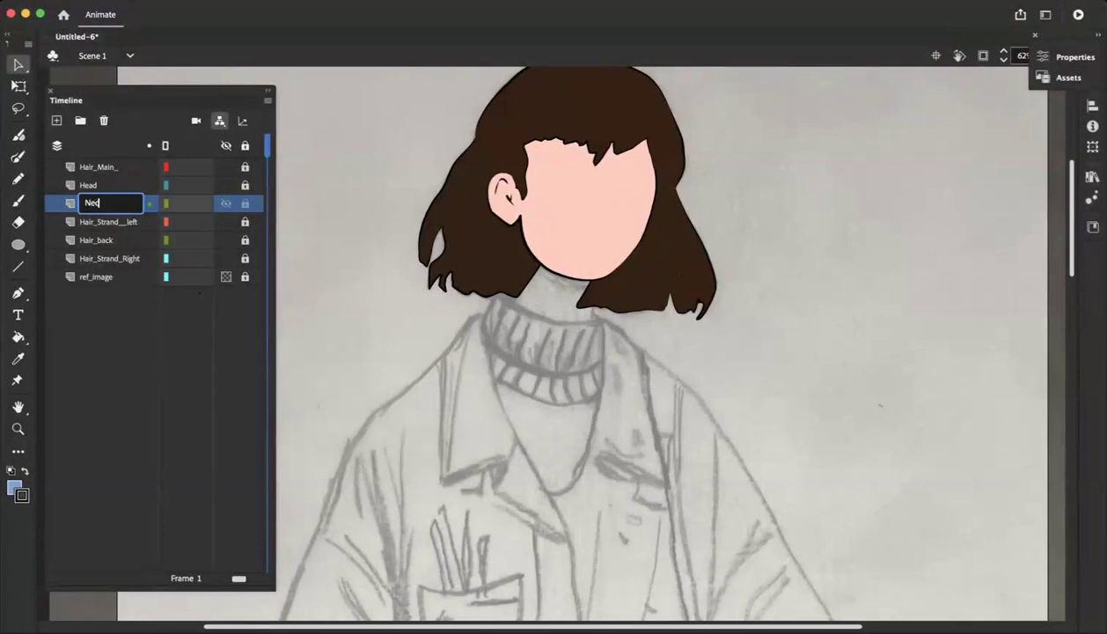
# Name the new layer Neck and display the Hair_back and Head layers as outlines to expose the sketched neck
pyautogui.press('Return')
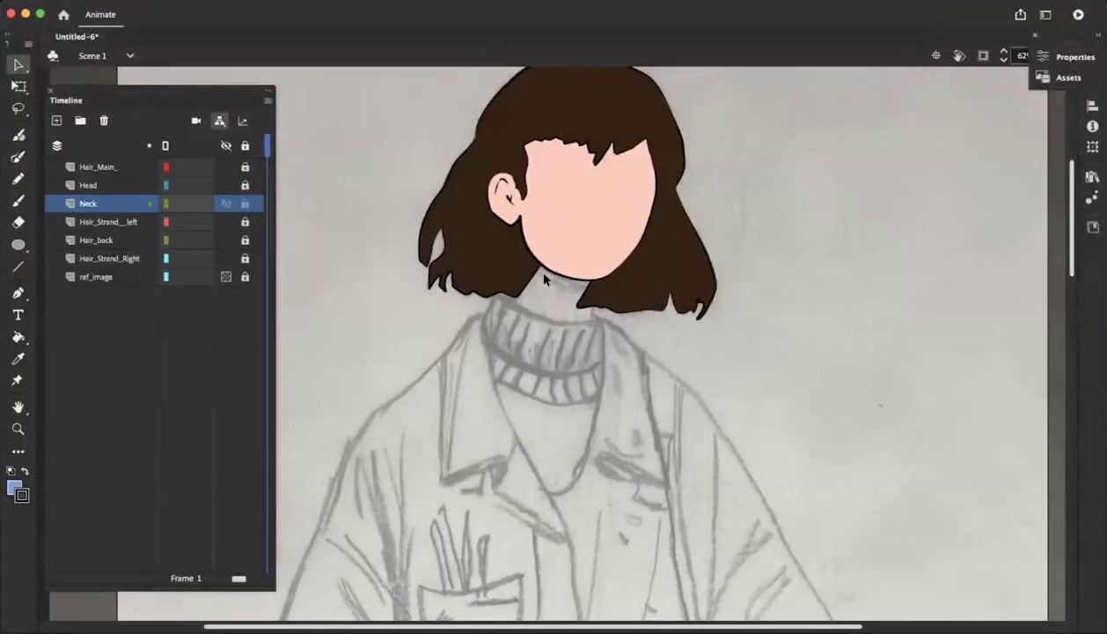
pyautogui.click(166, 239)
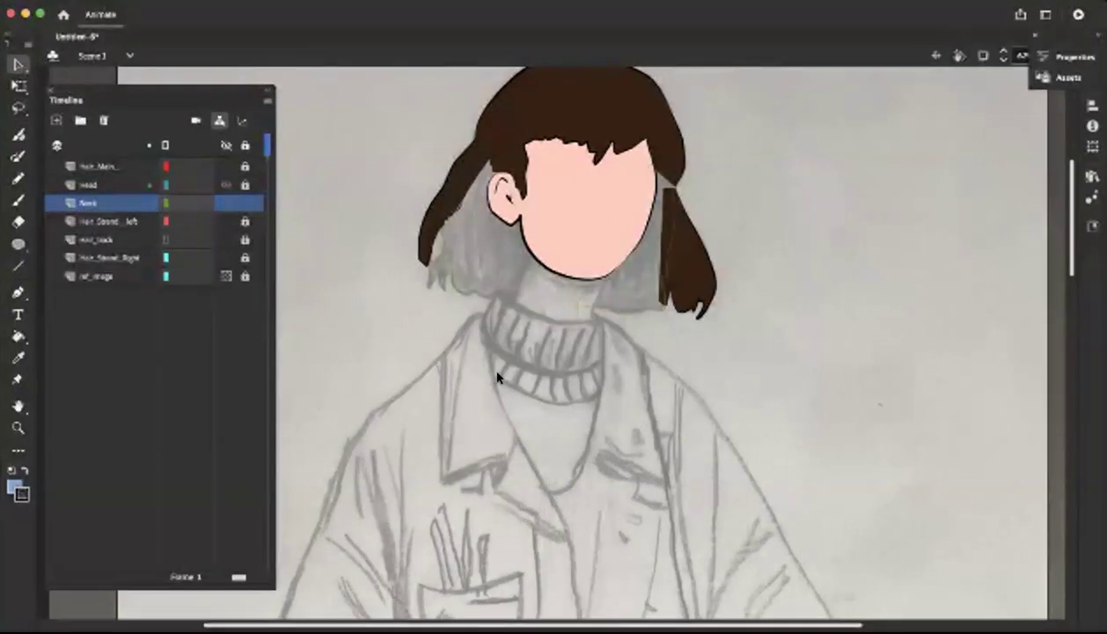
pyautogui.click(167, 183)
pyautogui.click(162, 182)
pyautogui.click(165, 185)
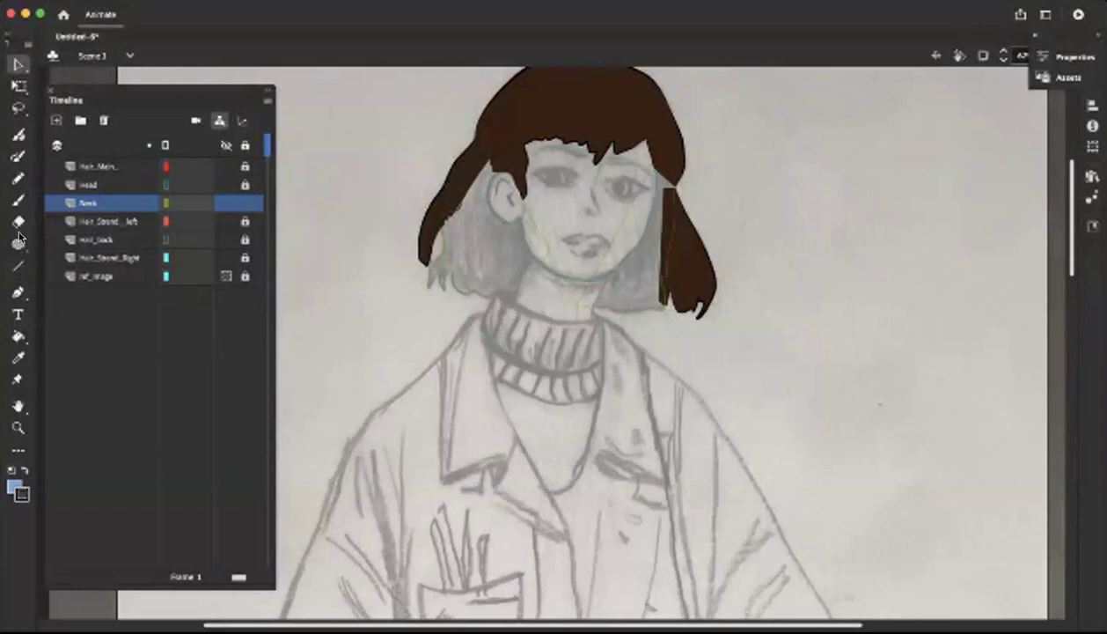
# Draw a closed four-sided neck shape with straight lines on the Neck layer, running from the mouth area down to the turtleneck
pyautogui.click(18, 266)
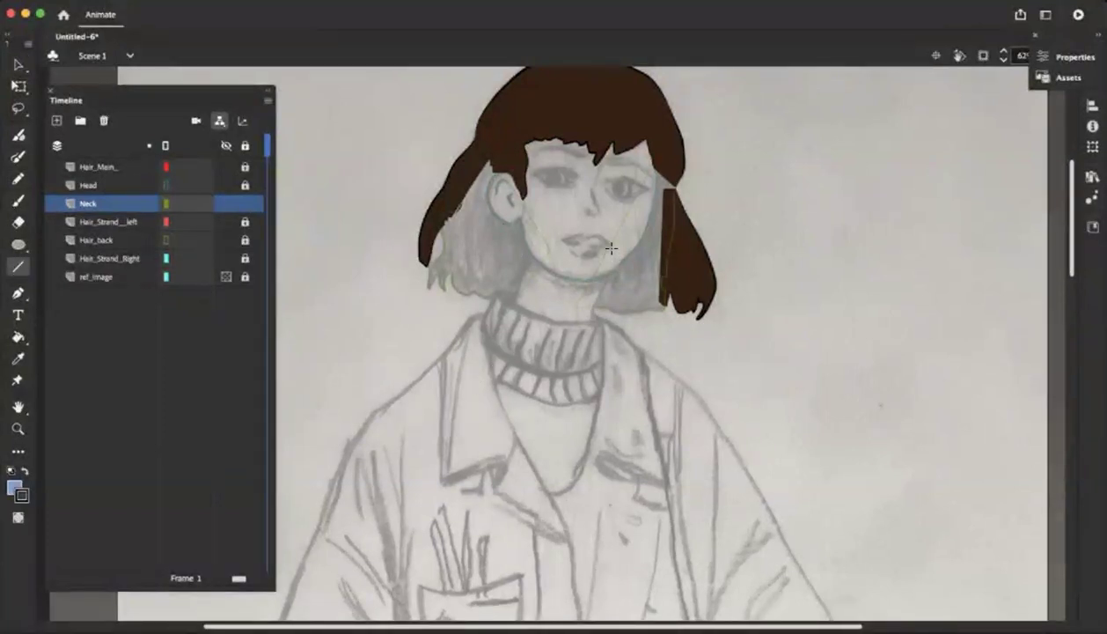
pyautogui.moveTo(619, 249); pyautogui.dragTo(588, 328)
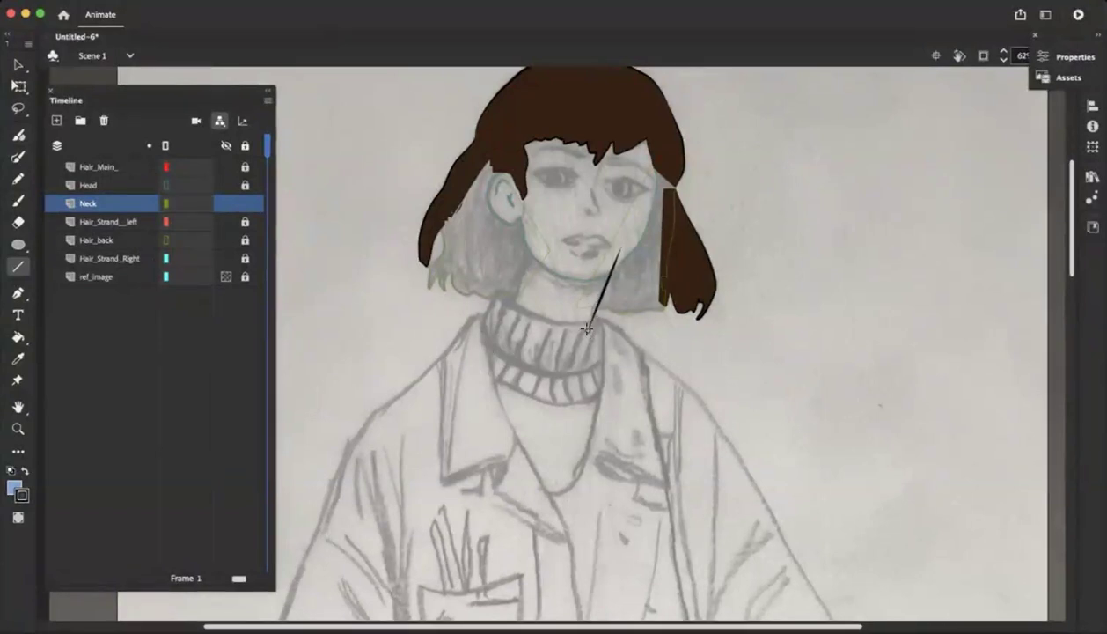
pyautogui.moveTo(542, 238); pyautogui.dragTo(515, 310)
pyautogui.moveTo(512, 308); pyautogui.dragTo(588, 329)
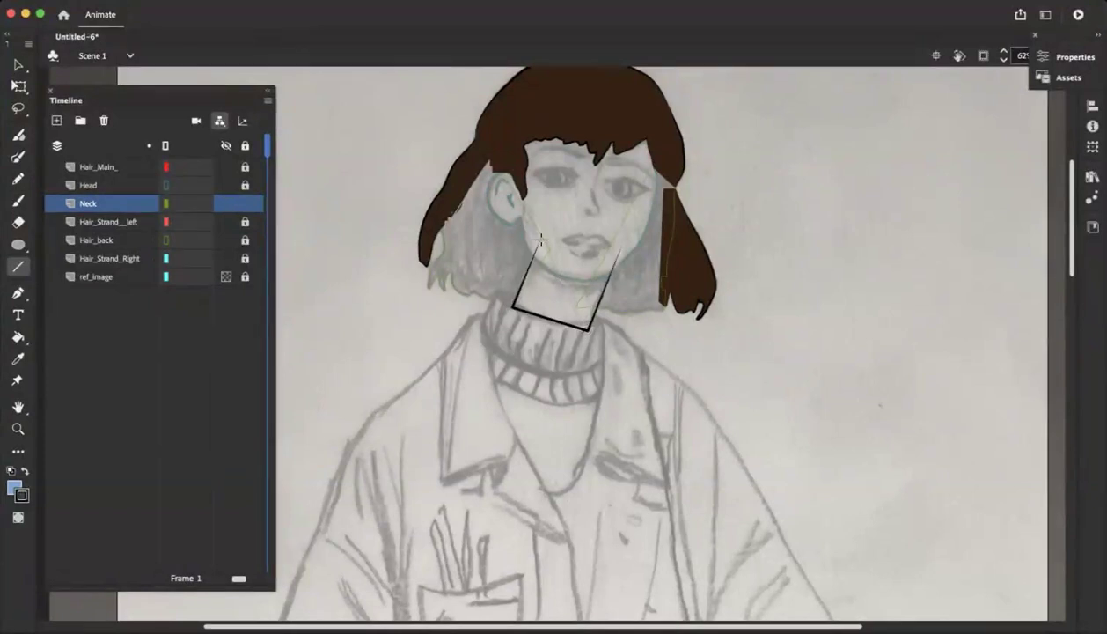
pyautogui.moveTo(613, 247); pyautogui.dragTo(542, 237)
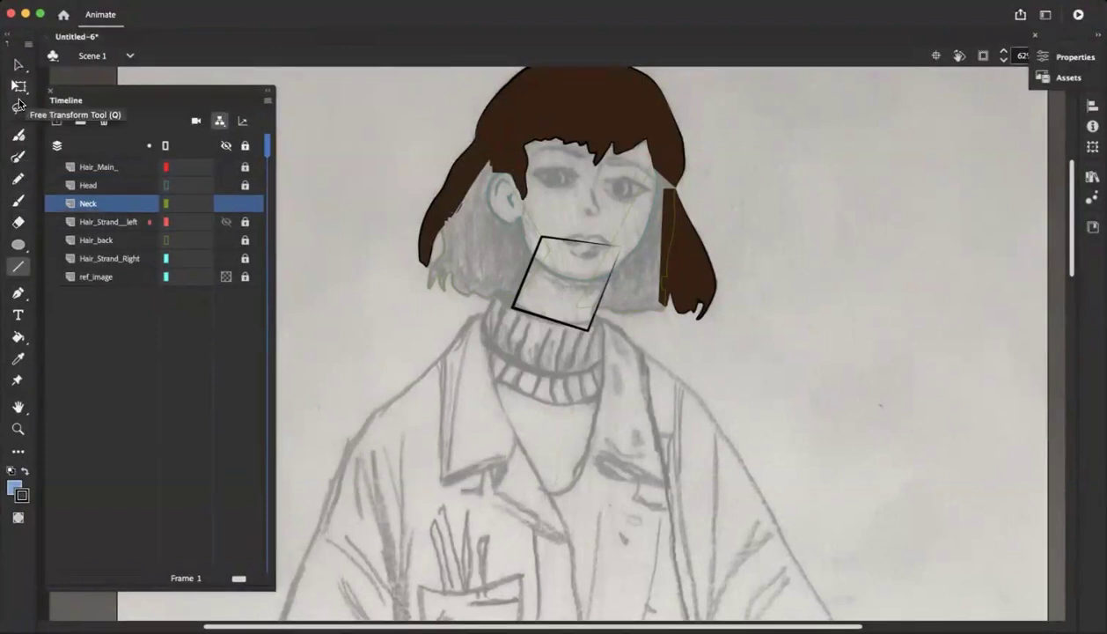
# Bend the straight sides of the neck shape into curves and reposition its lower corner to follow the sketch
pyautogui.click(19, 66)
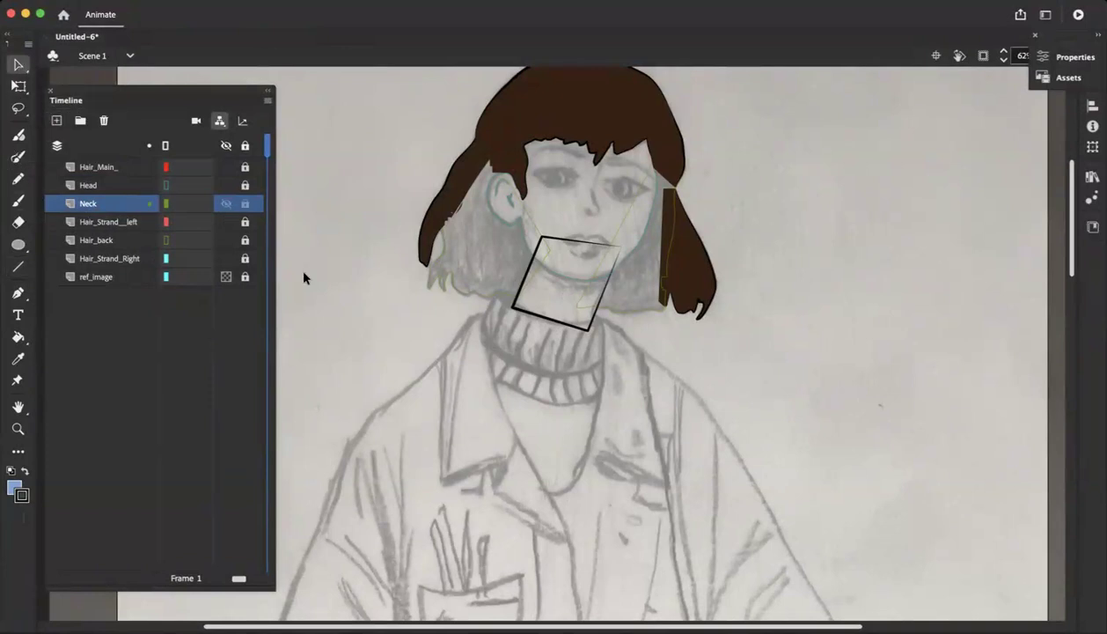
pyautogui.moveTo(526, 281)
pyautogui.mouseDown()
pyautogui.moveTo(509, 303)
pyautogui.moveTo(526, 278)
pyautogui.mouseUp()
pyautogui.moveTo(567, 231); pyautogui.dragTo(570, 225)
pyautogui.moveTo(597, 305)
pyautogui.mouseDown()
pyautogui.moveTo(593, 329)
pyautogui.moveTo(596, 302)
pyautogui.moveTo(548, 319)
pyautogui.moveTo(592, 321)
pyautogui.mouseUp()
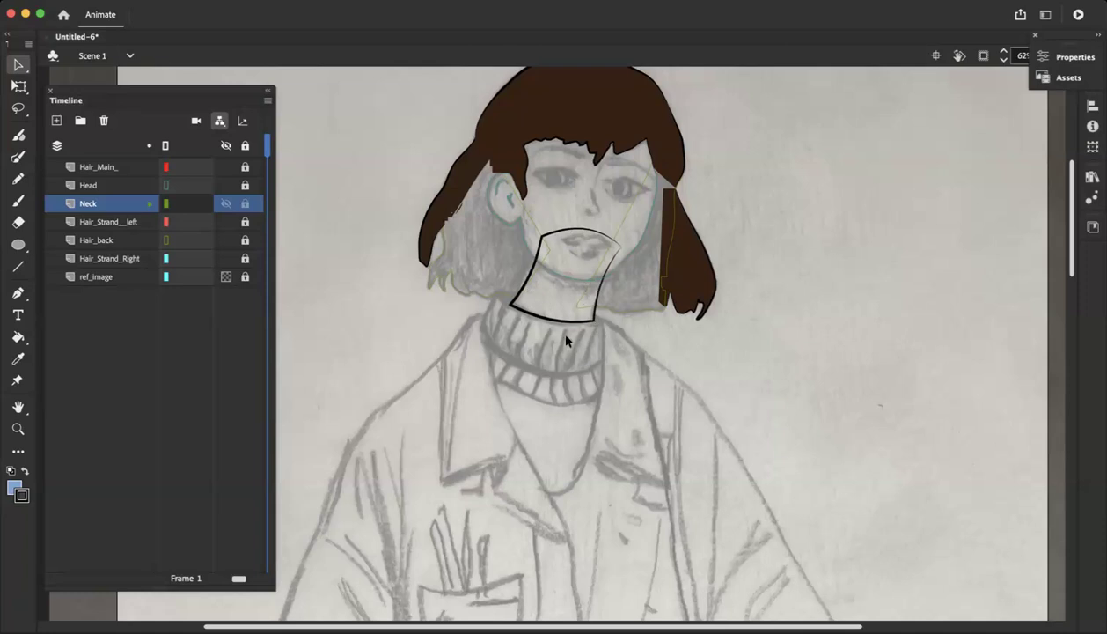
# Adjust the neck outline's lower-left corner and pull its two upper corners inward within the face outline
pyautogui.press('super+equal')
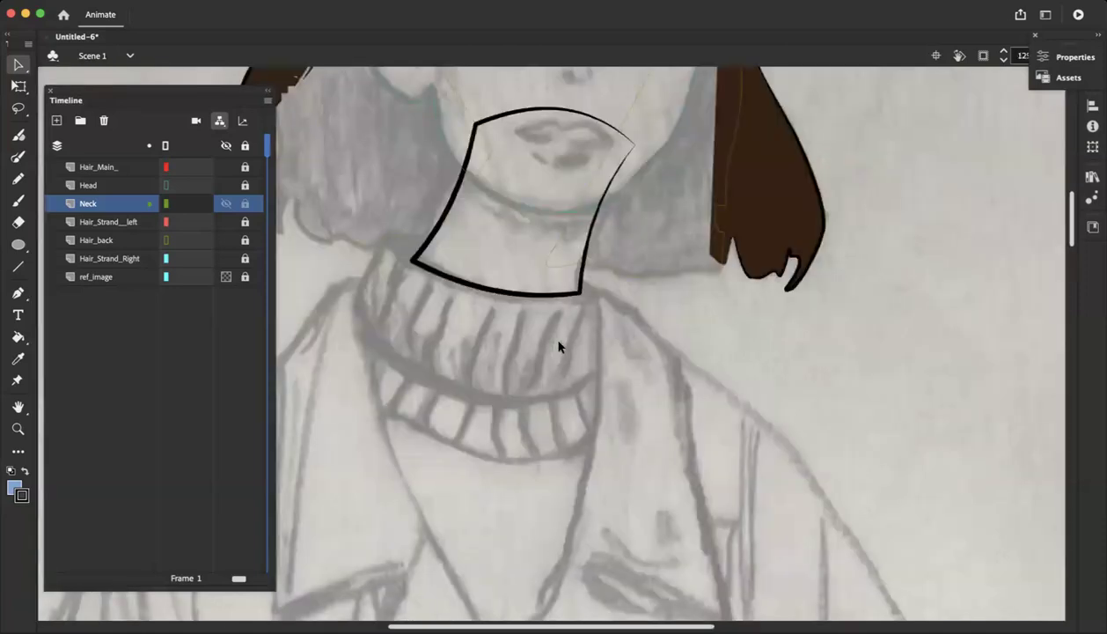
pyautogui.scroll(3, 559, 346)
pyautogui.scroll(2, 399, 430)
pyautogui.moveTo(415, 425); pyautogui.dragTo(422, 419)
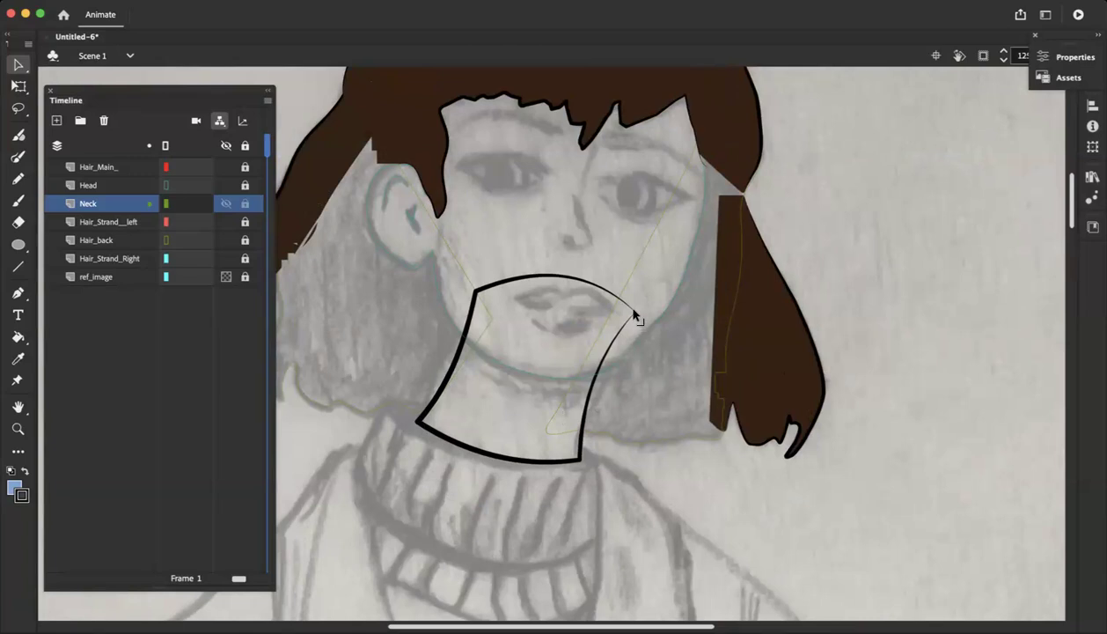
pyautogui.moveTo(633, 312); pyautogui.dragTo(619, 321)
pyautogui.moveTo(475, 305); pyautogui.dragTo(473, 316)
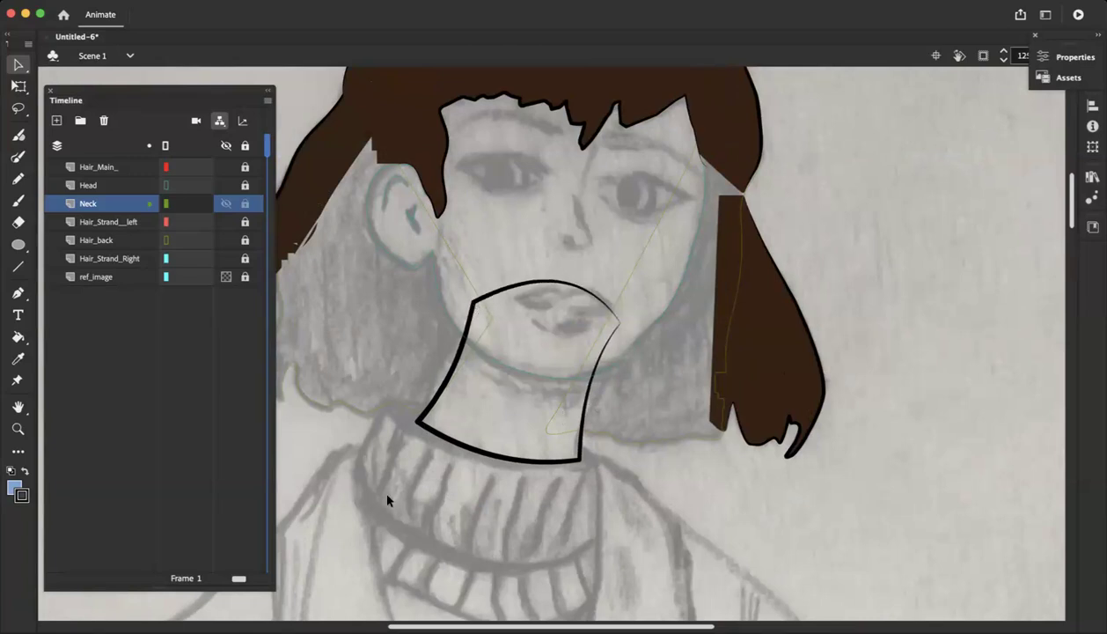
# Restore the Head layer's solid display and sample the face's skin color as the fill color
pyautogui.click(165, 185)
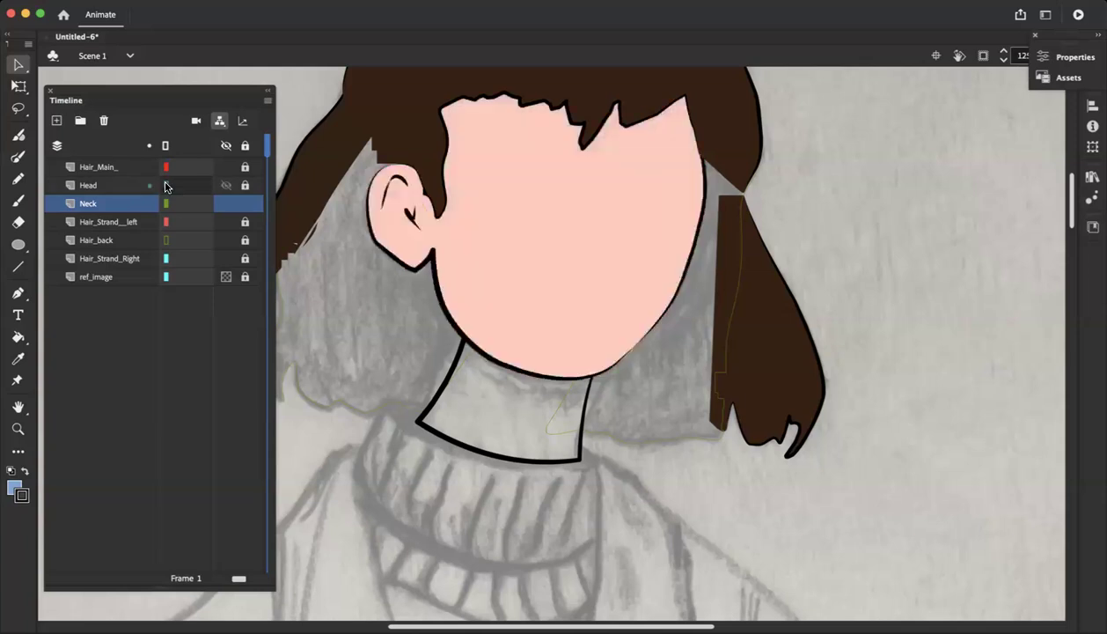
pyautogui.click(18, 359)
pyautogui.click(491, 218)
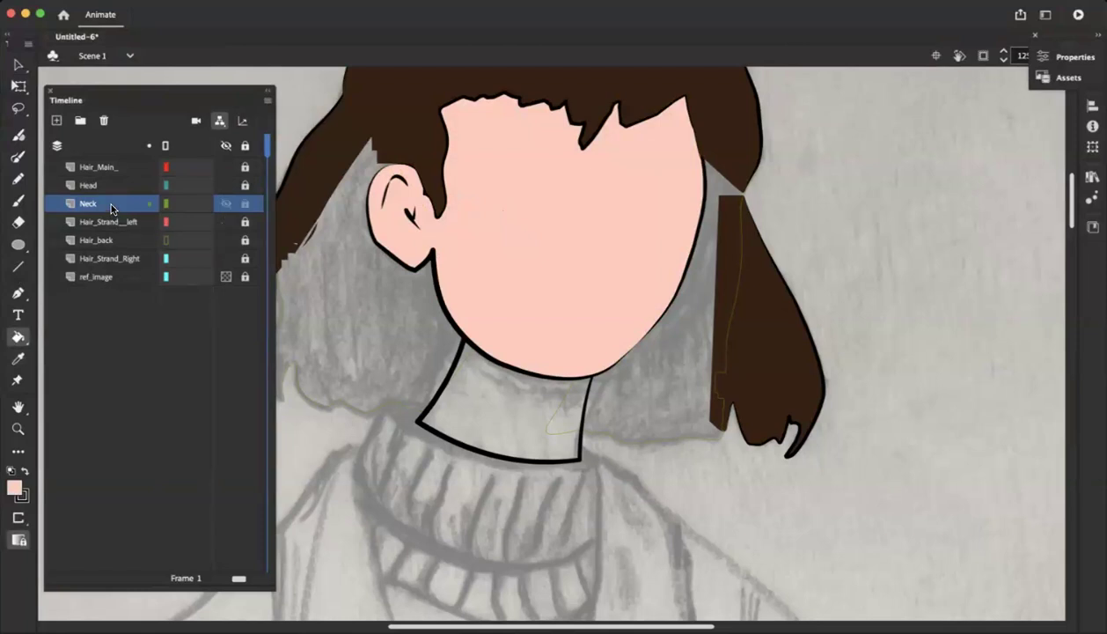
# Restore the Hair_back layer's solid display, fill the neck shape with the sampled skin color and deselect it
pyautogui.click(149, 204)
pyautogui.click(165, 239)
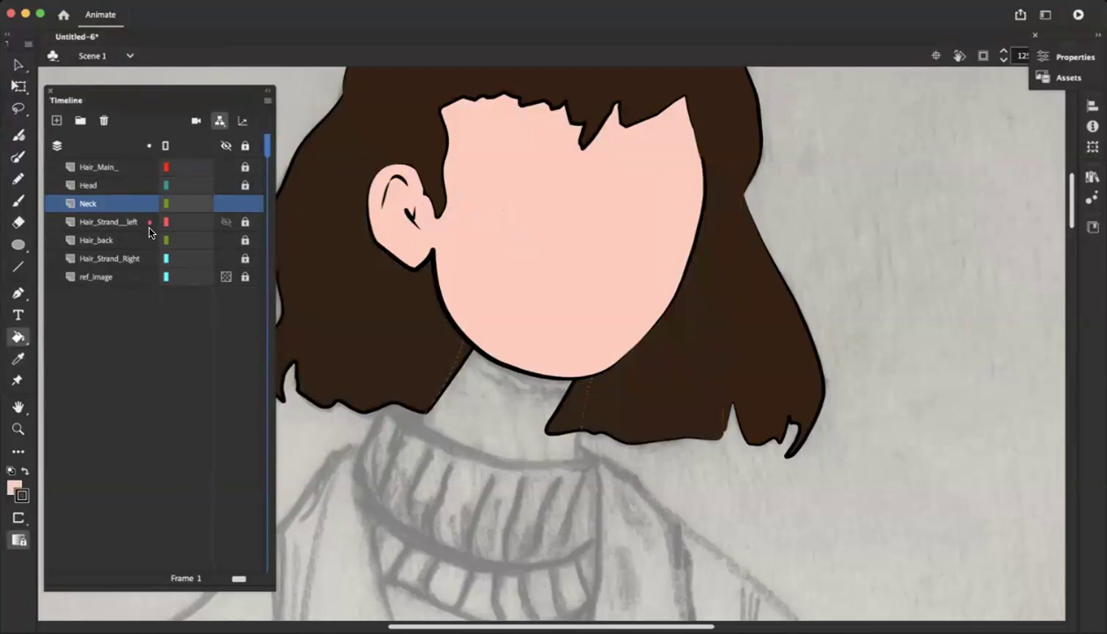
pyautogui.click(162, 203)
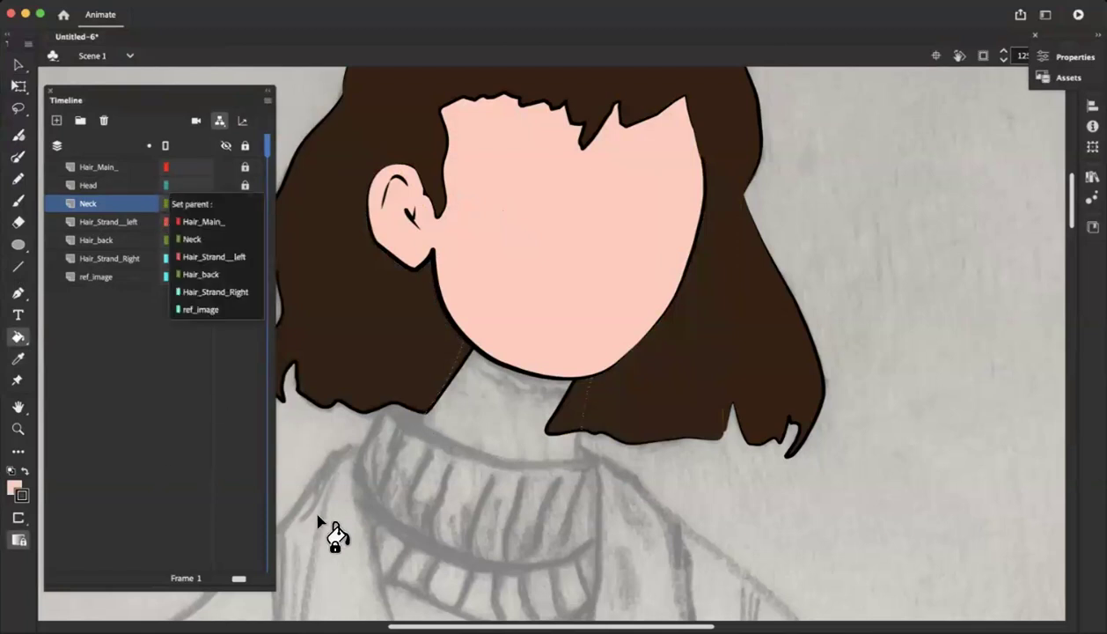
pyautogui.click(477, 403)
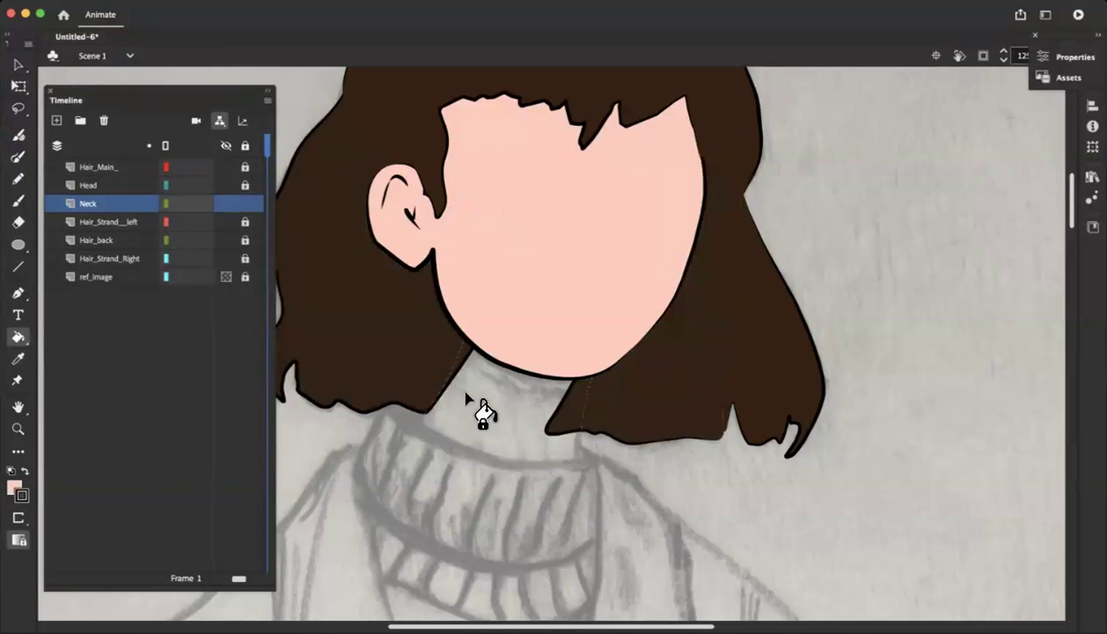
pyautogui.click(167, 208)
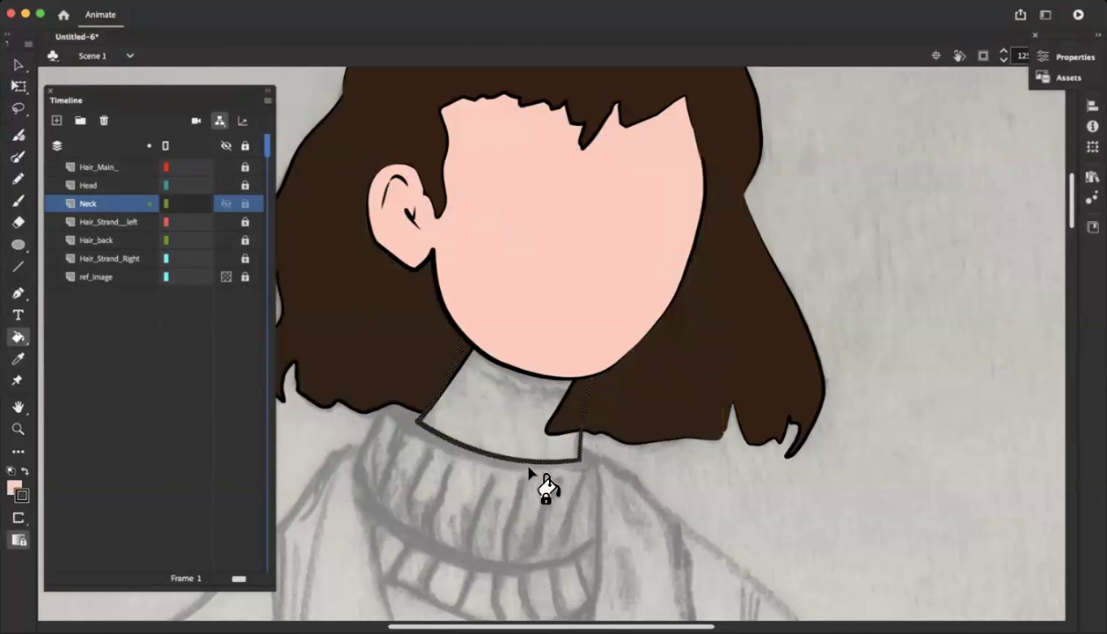
pyautogui.click(490, 424)
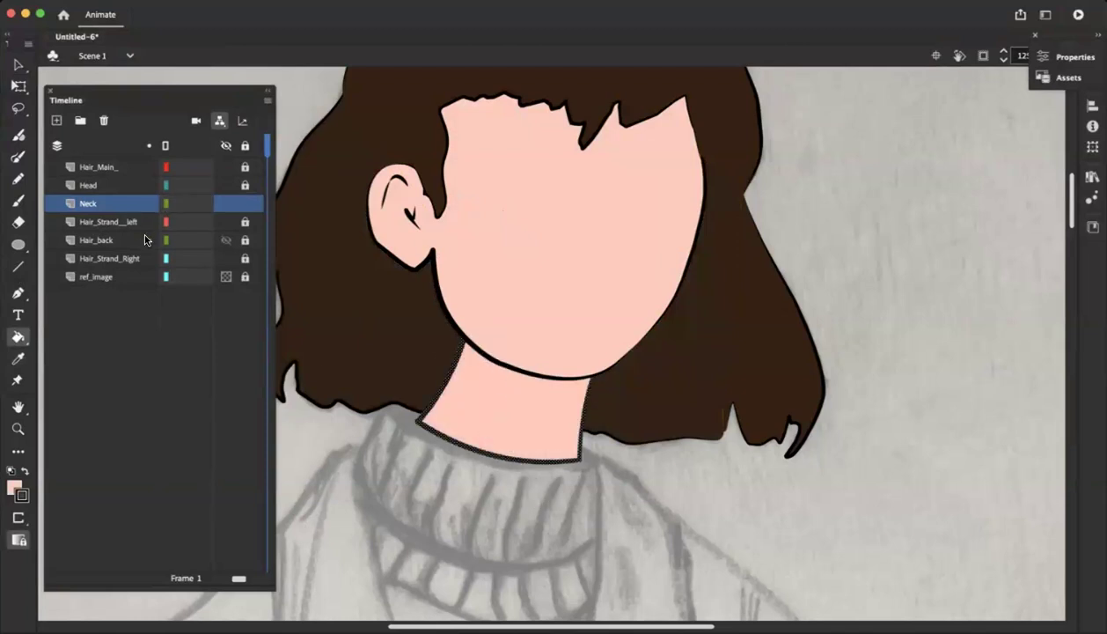
pyautogui.click(18, 65)
pyautogui.click(690, 478)
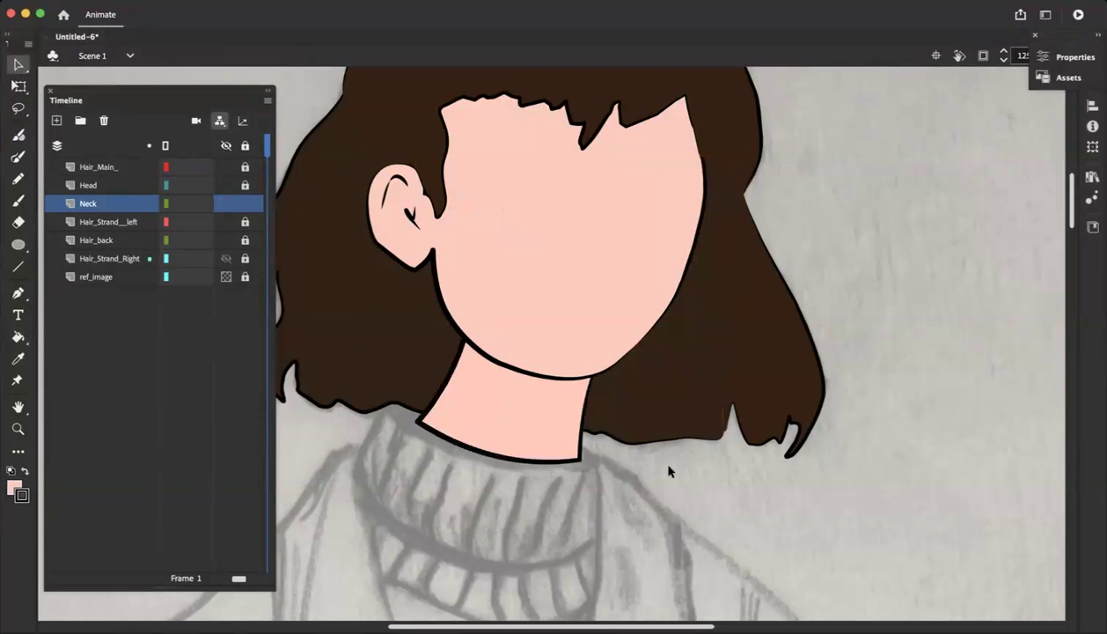
# Fine-tune the two lower corners of the filled neck shape along the turtleneck's upper edge
pyautogui.press('super+minus')
pyautogui.press('super+equal')
pyautogui.press('super+minus')
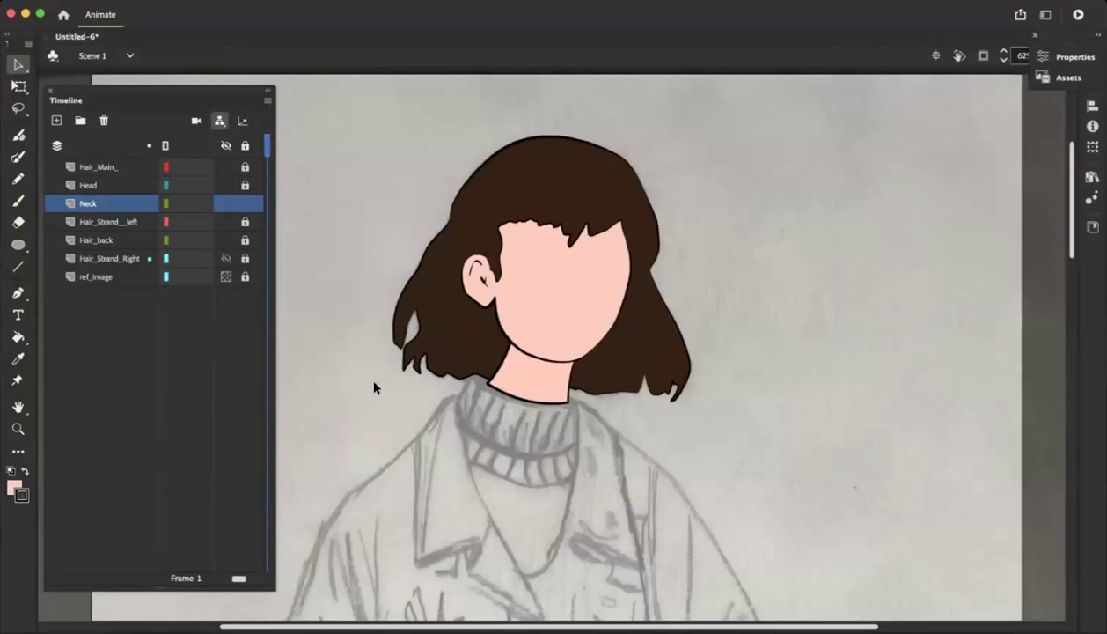
pyautogui.press('super+equal')
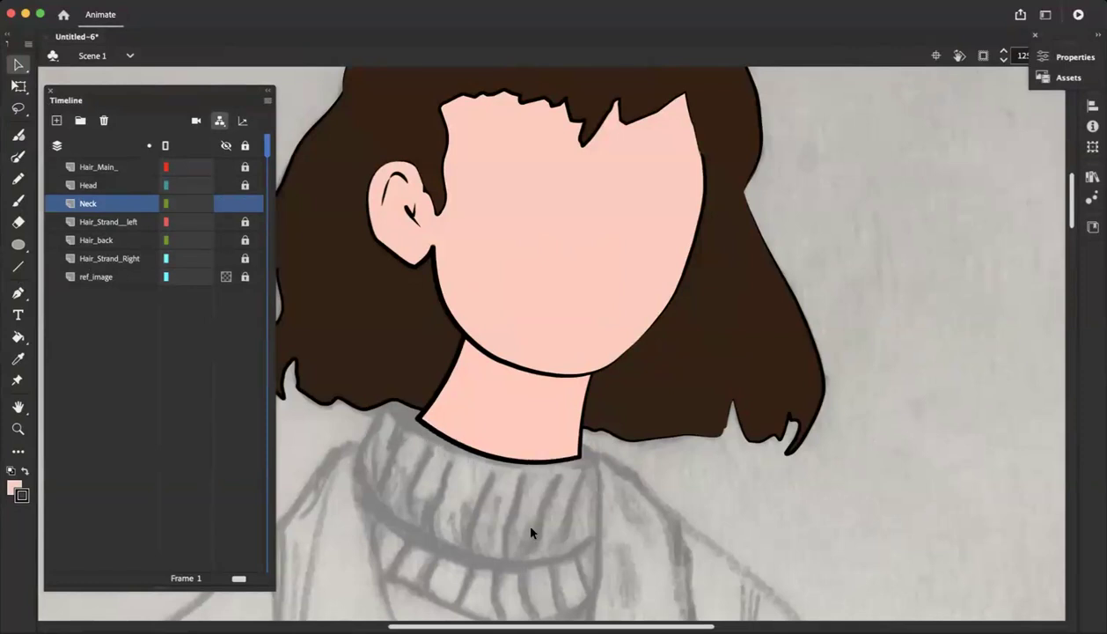
pyautogui.moveTo(581, 457); pyautogui.dragTo(583, 455)
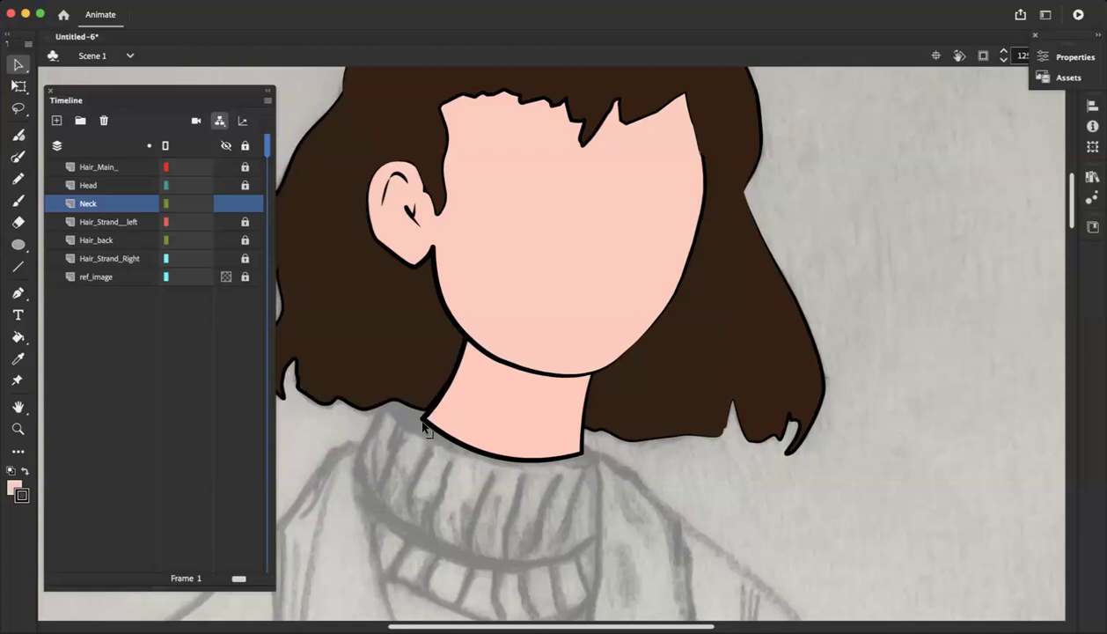
pyautogui.moveTo(422, 422); pyautogui.dragTo(417, 420)
pyautogui.press('super+minus')
pyautogui.press('super+minus')
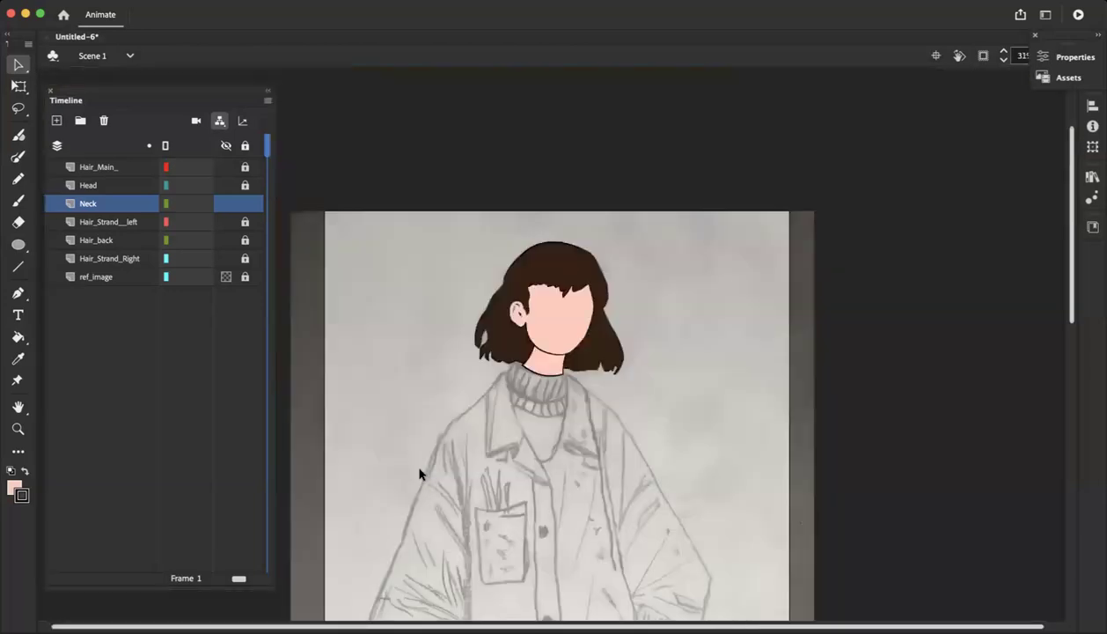
pyautogui.press('super+equal')
pyautogui.press('super+equal')
pyautogui.press('super+equal')
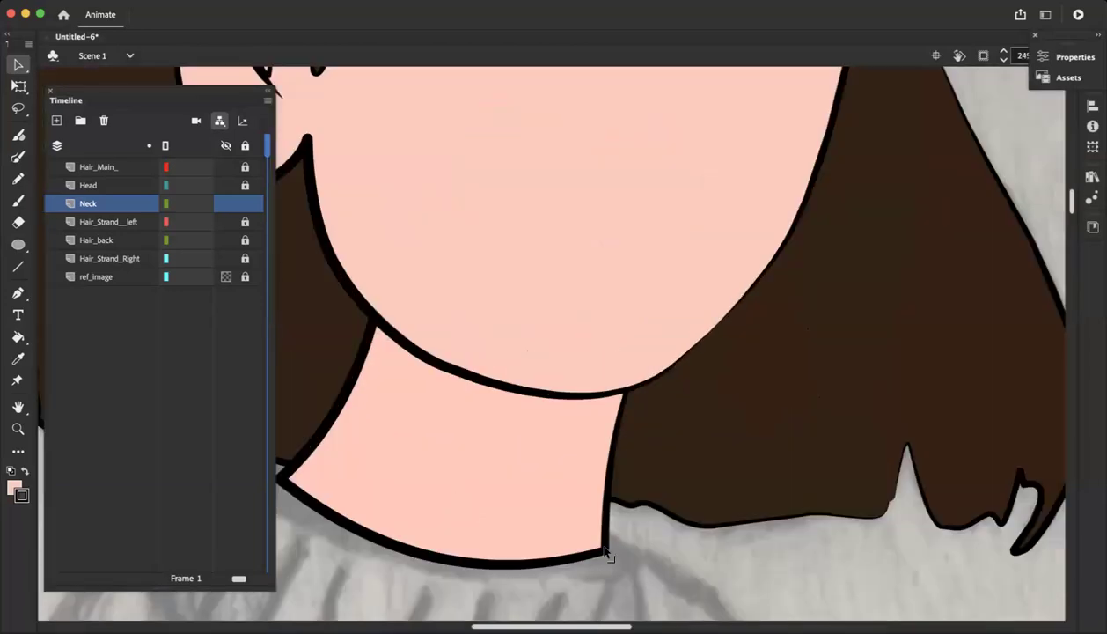
pyautogui.moveTo(602, 546); pyautogui.dragTo(603, 548)
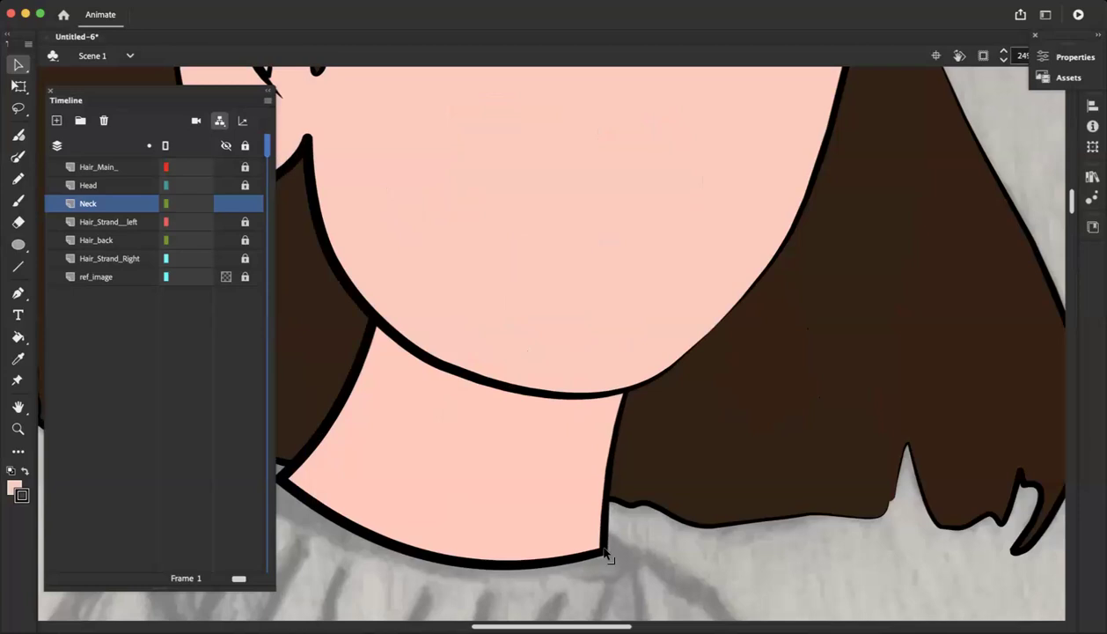
pyautogui.press('super+minus')
pyautogui.press('super+minus')
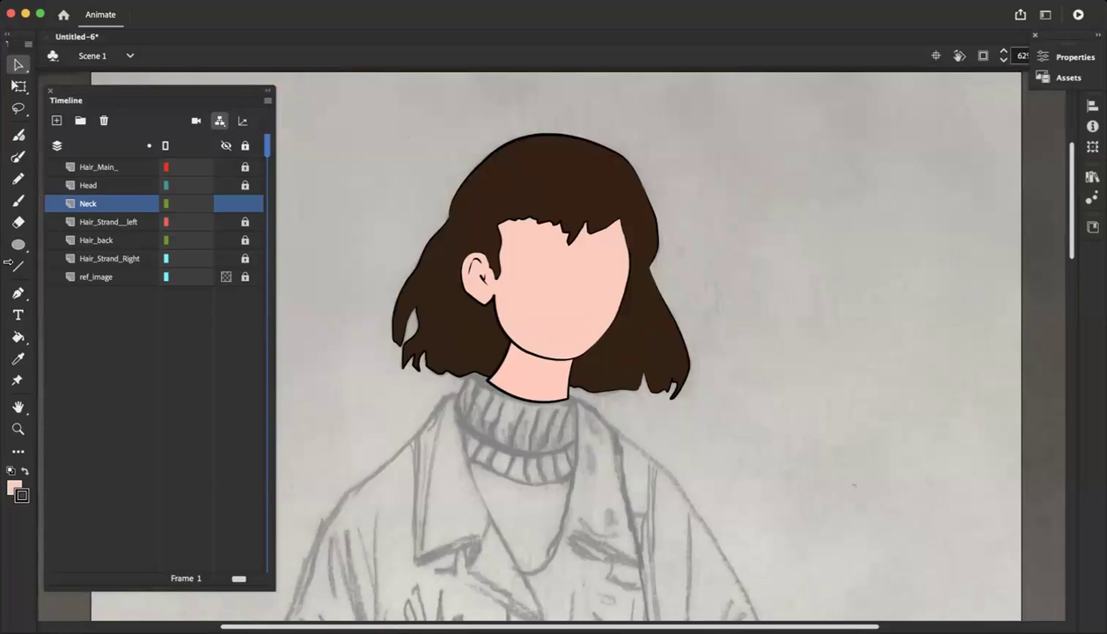
# Add a new layer directly above the Neck layer
pyautogui.press('super+minus')
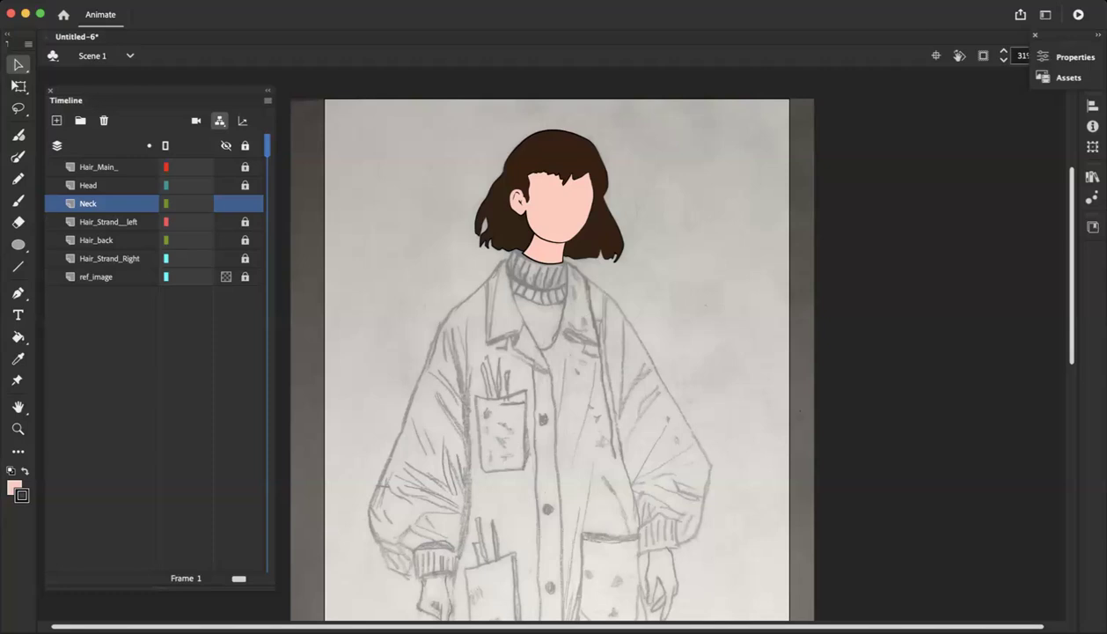
pyautogui.scroll(-5, 482, 610)
pyautogui.scroll(3, 483, 607)
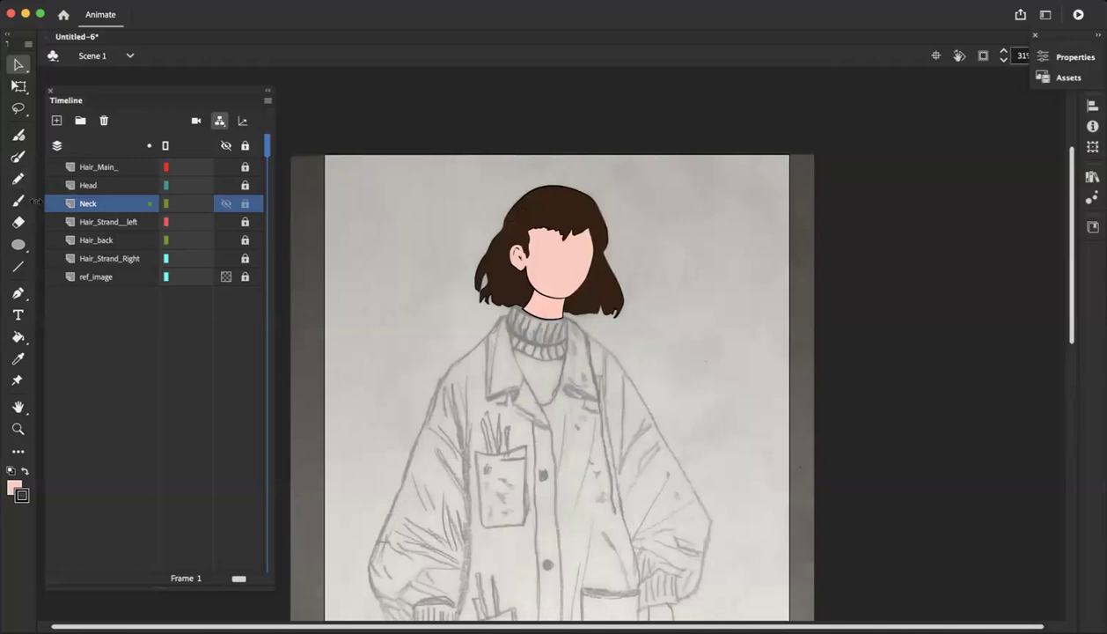
pyautogui.press('super+equal')
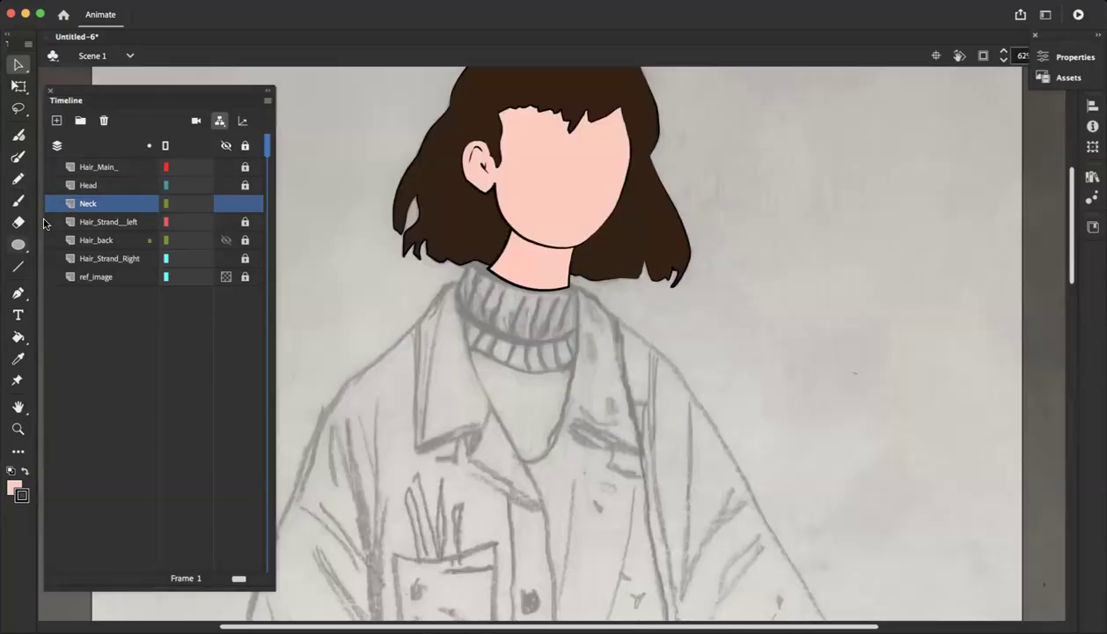
pyautogui.click(56, 121)
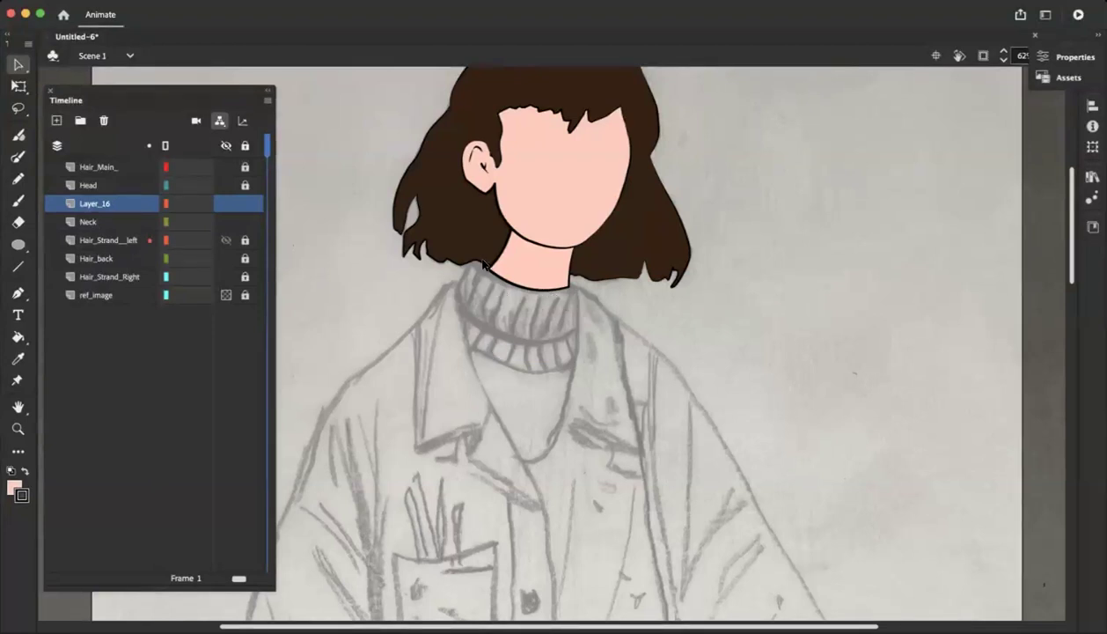
pyautogui.scroll(-2, 527, 398)
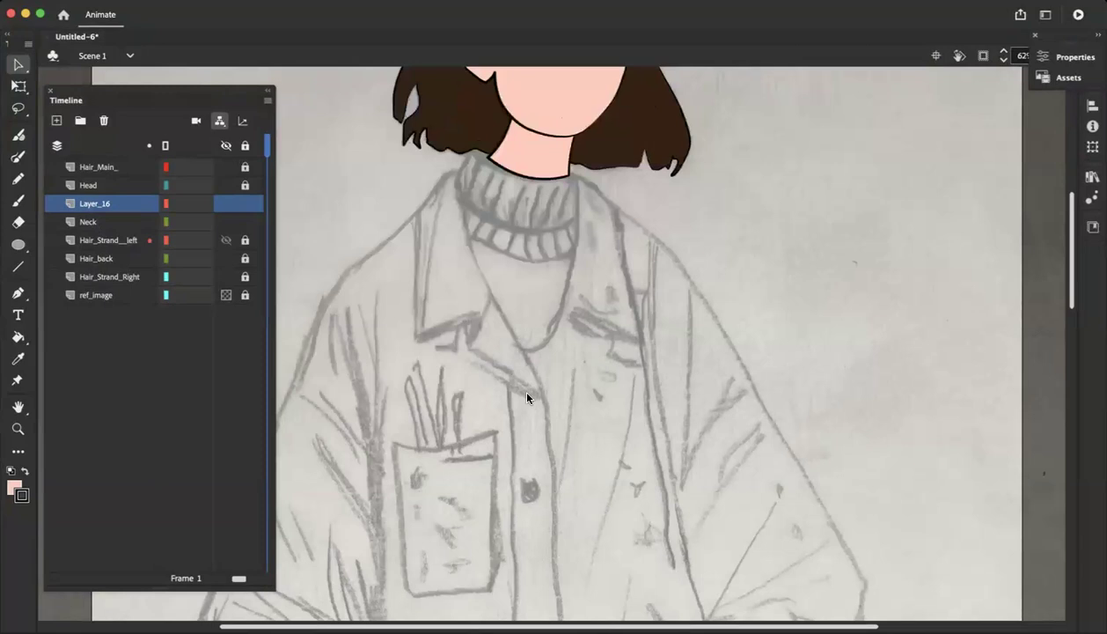
pyautogui.scroll(-2, 527, 397)
pyautogui.press('super+minus')
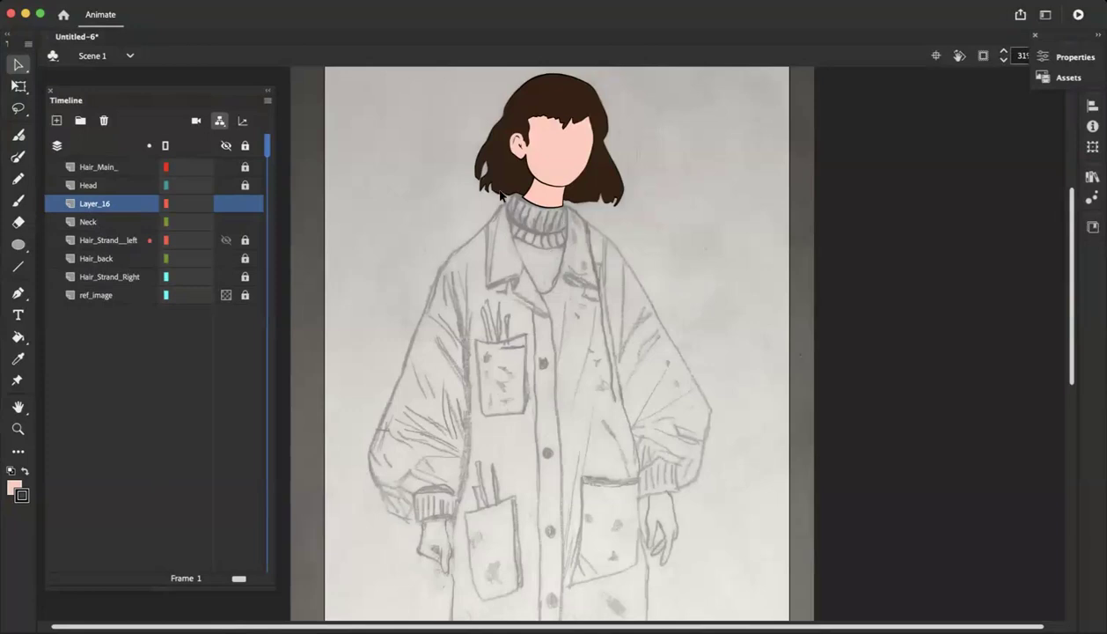
pyautogui.press('super+equal')
pyautogui.scroll(2, 479, 176)
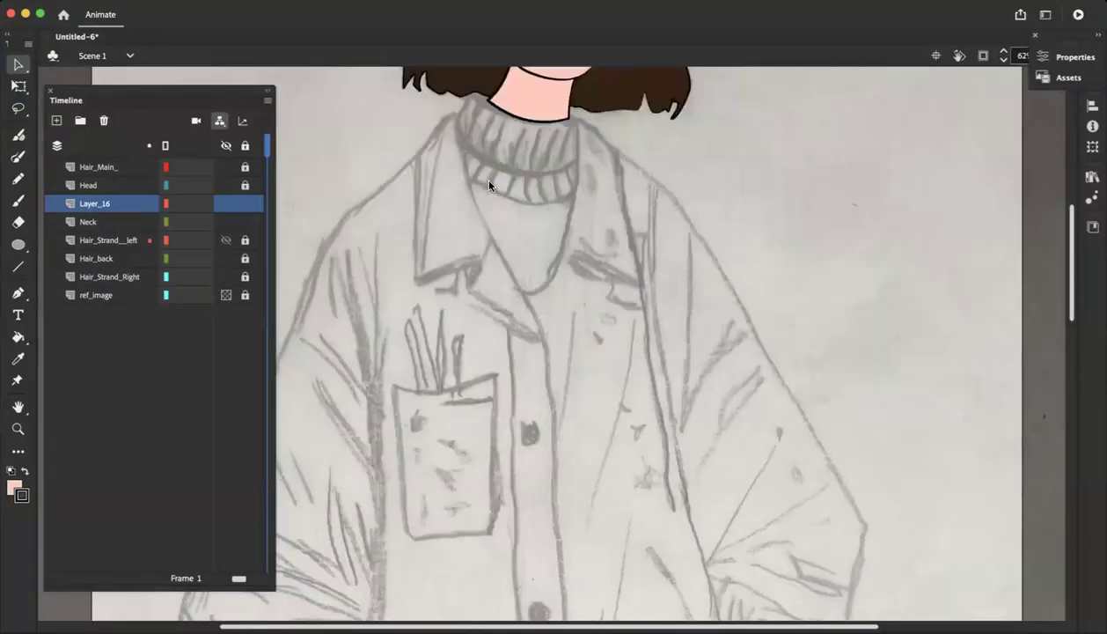
pyautogui.scroll(2, 378, 243)
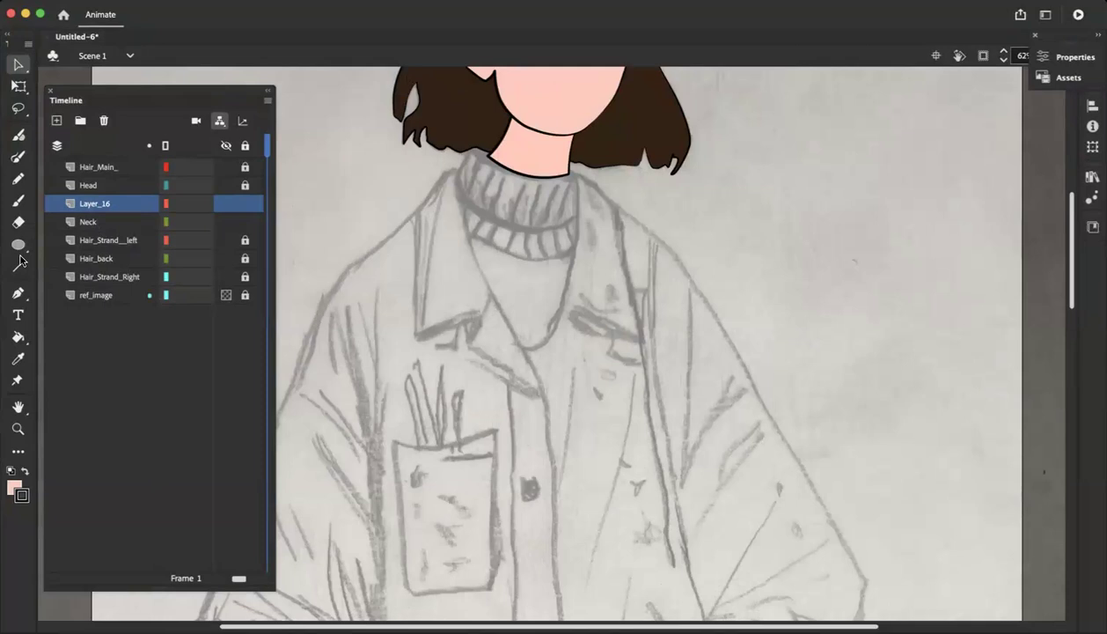
# Rename the new layer above Neck as Torso_
pyautogui.doubleClick(88, 203)
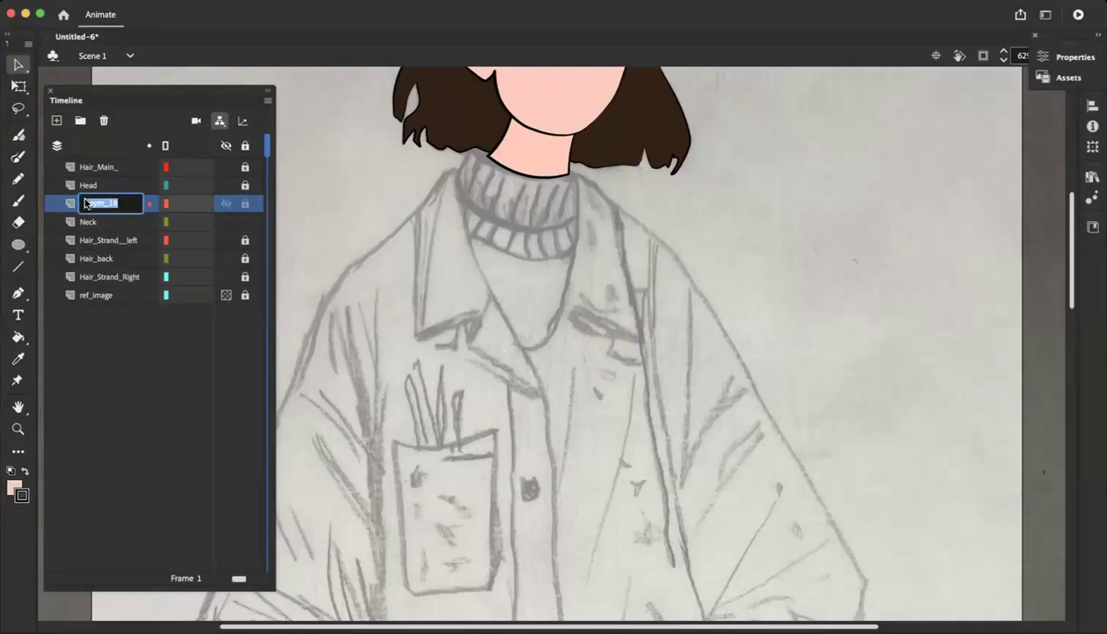
pyautogui.write('TO')
pyautogui.write('rso_')
pyautogui.press('Return')
# Lock the Neck layer and move the Torso_ layer directly beneath it
pyautogui.click(245, 221)
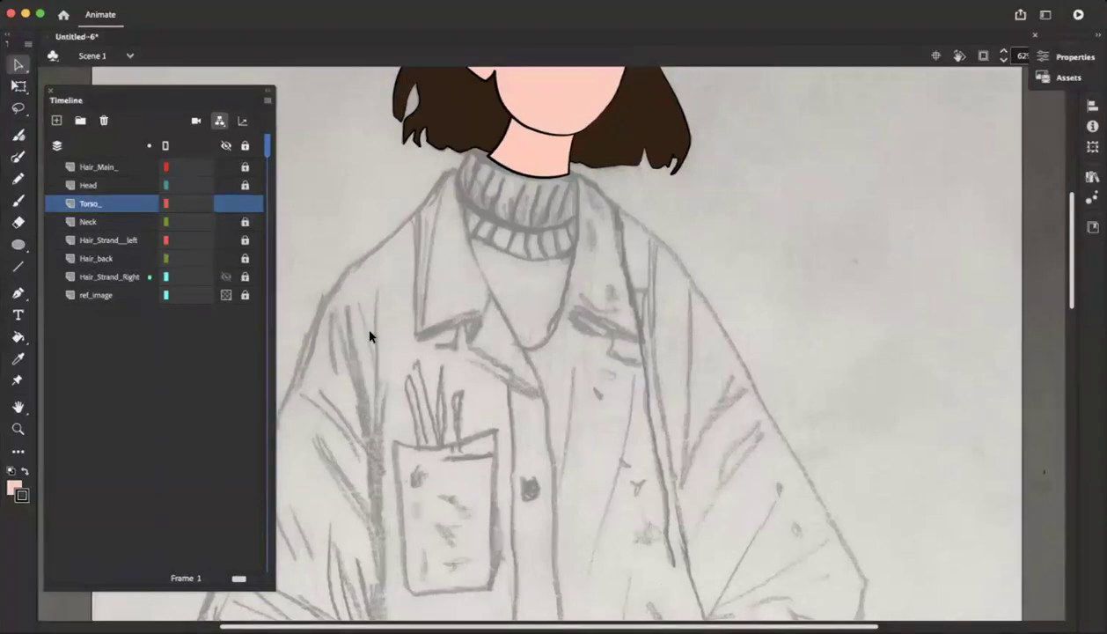
pyautogui.moveTo(83, 205); pyautogui.dragTo(81, 230)
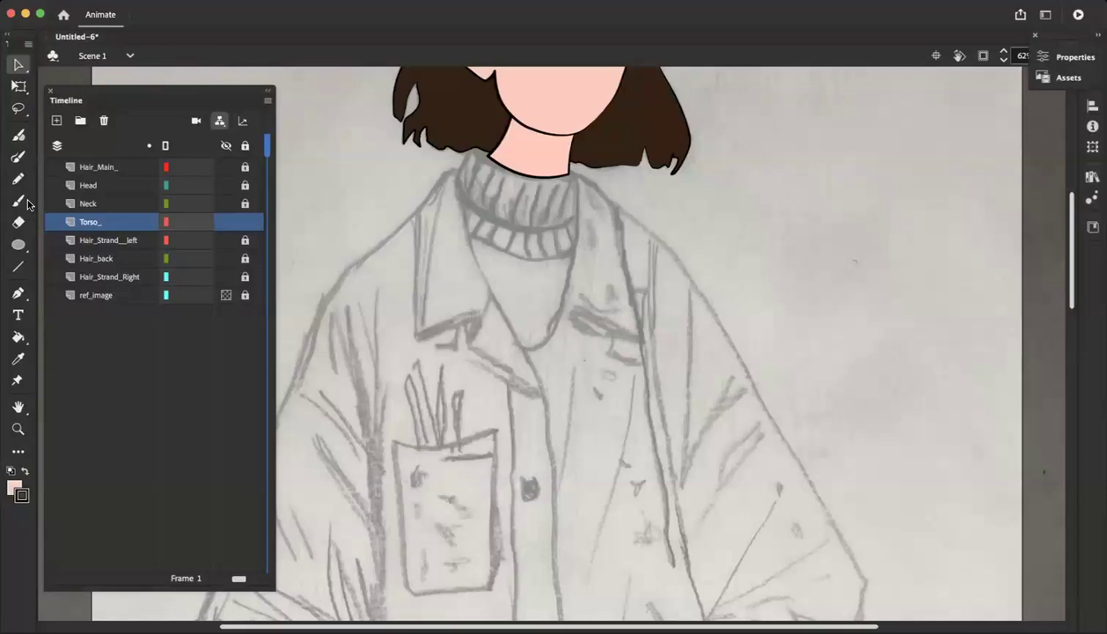
# Trace the right side of the torso with the Pen tool, from the neck's lower right corner down the jacket's chest
pyautogui.click(18, 293)
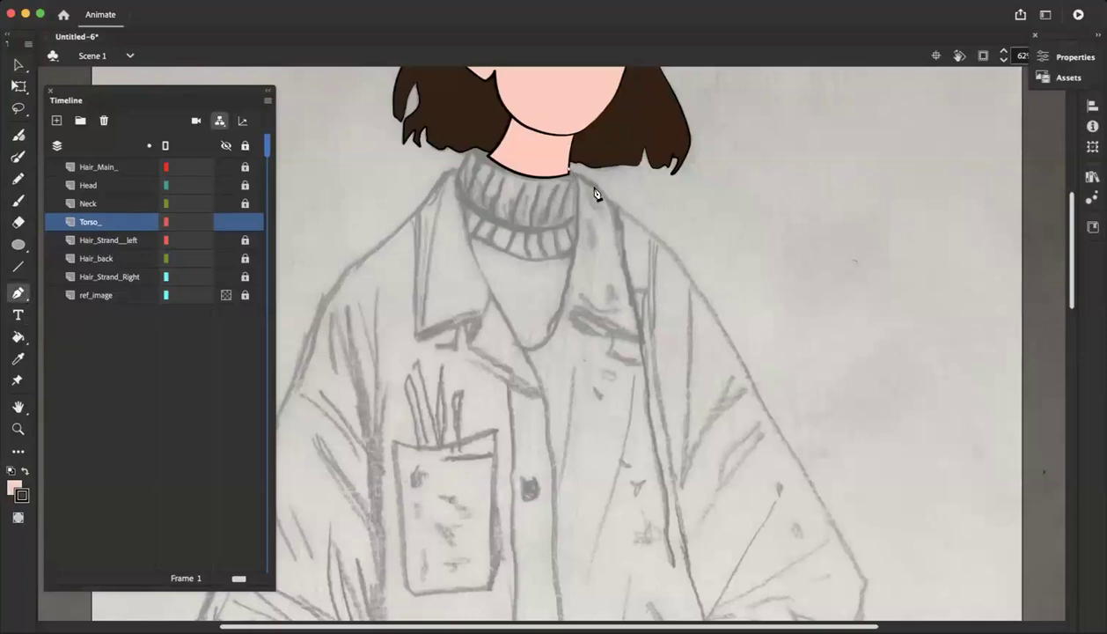
pyautogui.click(589, 354)
pyautogui.click(550, 420)
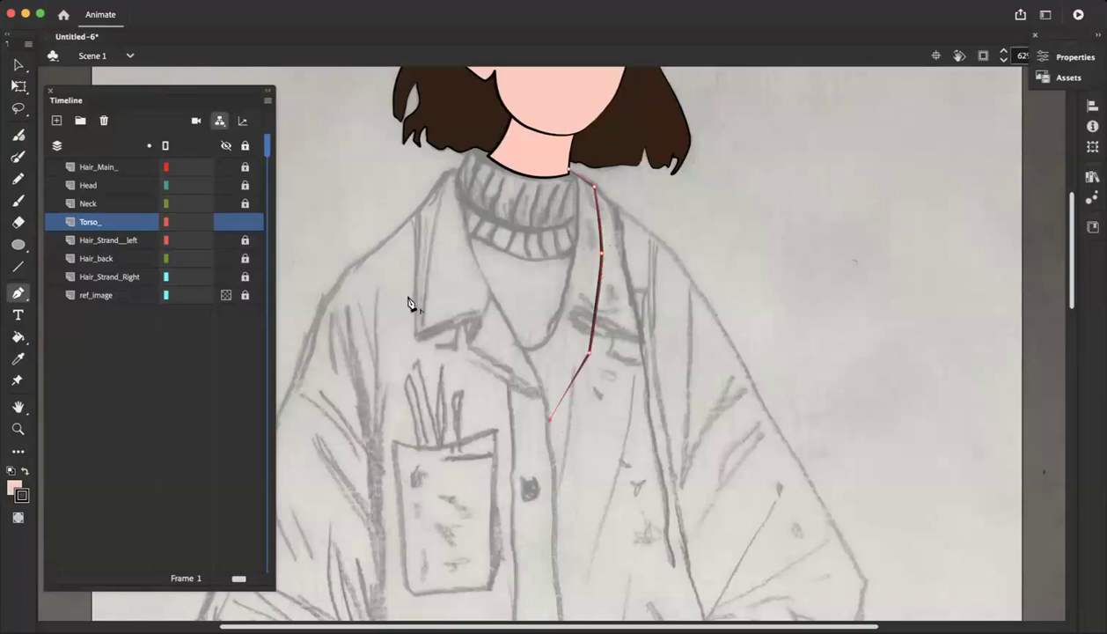
pyautogui.press('super+z')
pyautogui.press('super+z')
pyautogui.press('super+z')
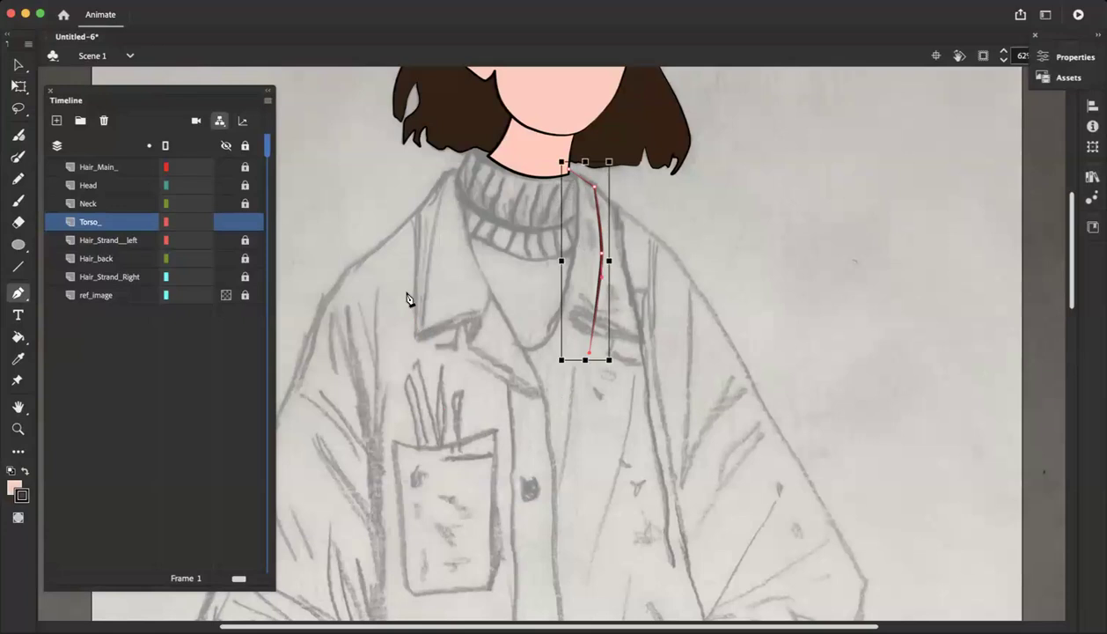
pyautogui.moveTo(590, 432); pyautogui.dragTo(591, 433)
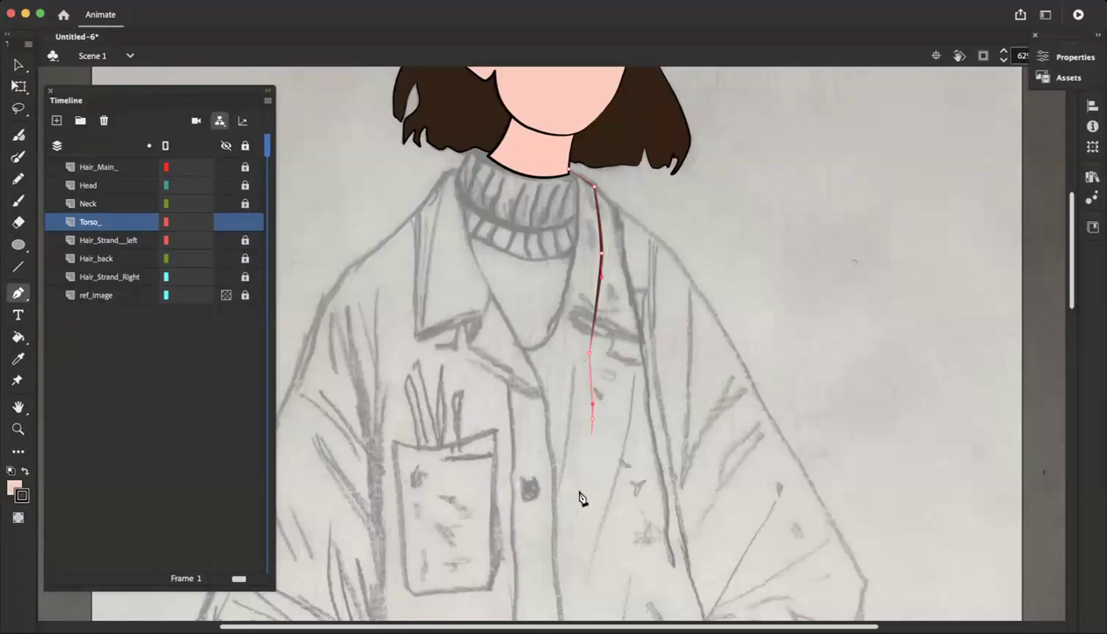
# Continue the torso path across the chest pocket, up the left side and around the turtleneck's top to the neck's lower left corner
pyautogui.moveTo(474, 472); pyautogui.dragTo(395, 399)
pyautogui.click(392, 308)
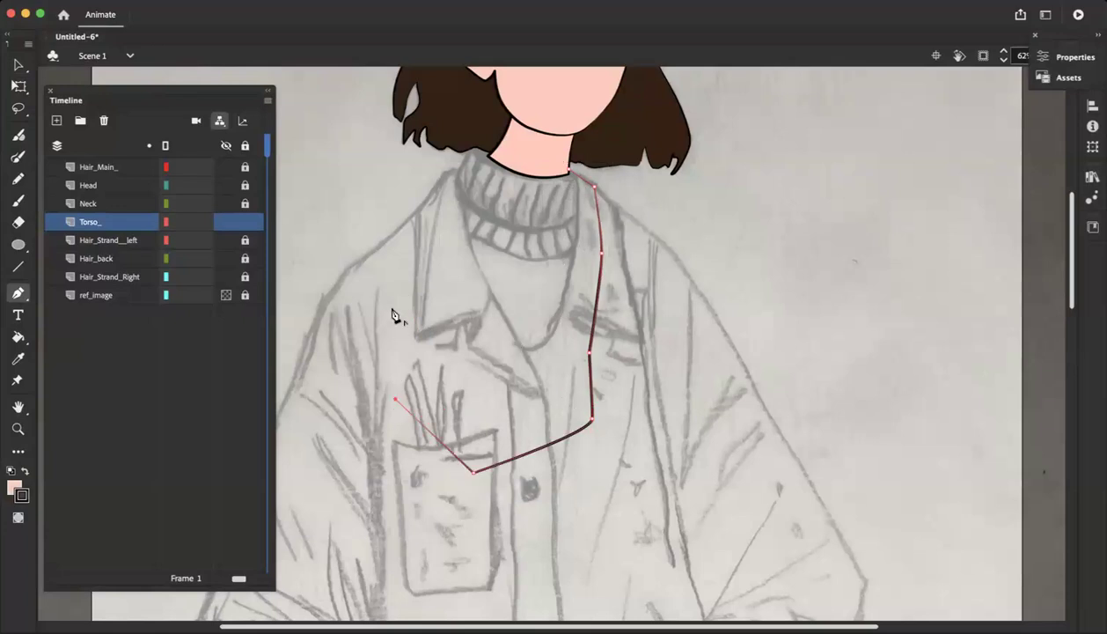
pyautogui.click(412, 233)
pyautogui.click(419, 207)
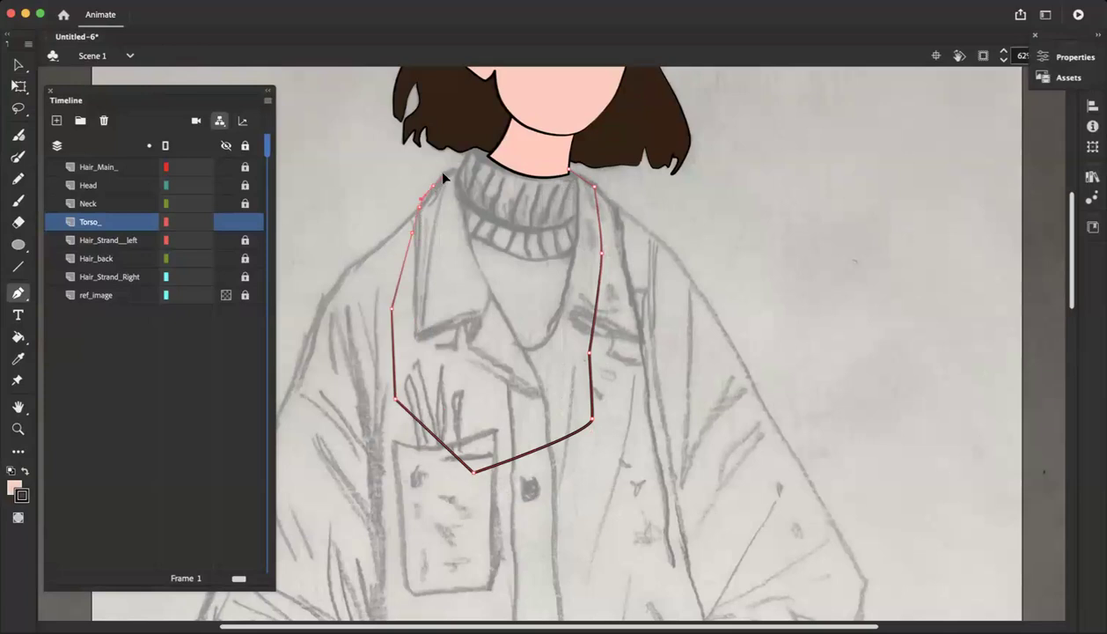
pyautogui.click(457, 170)
pyautogui.click(472, 147)
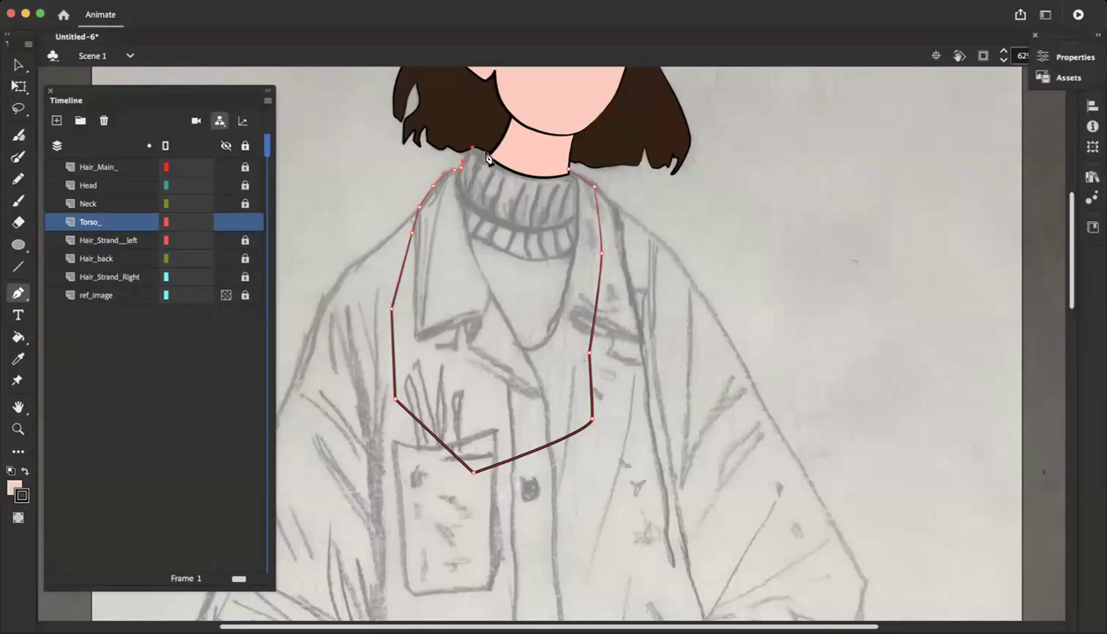
pyautogui.click(489, 155)
pyautogui.press('super+equal')
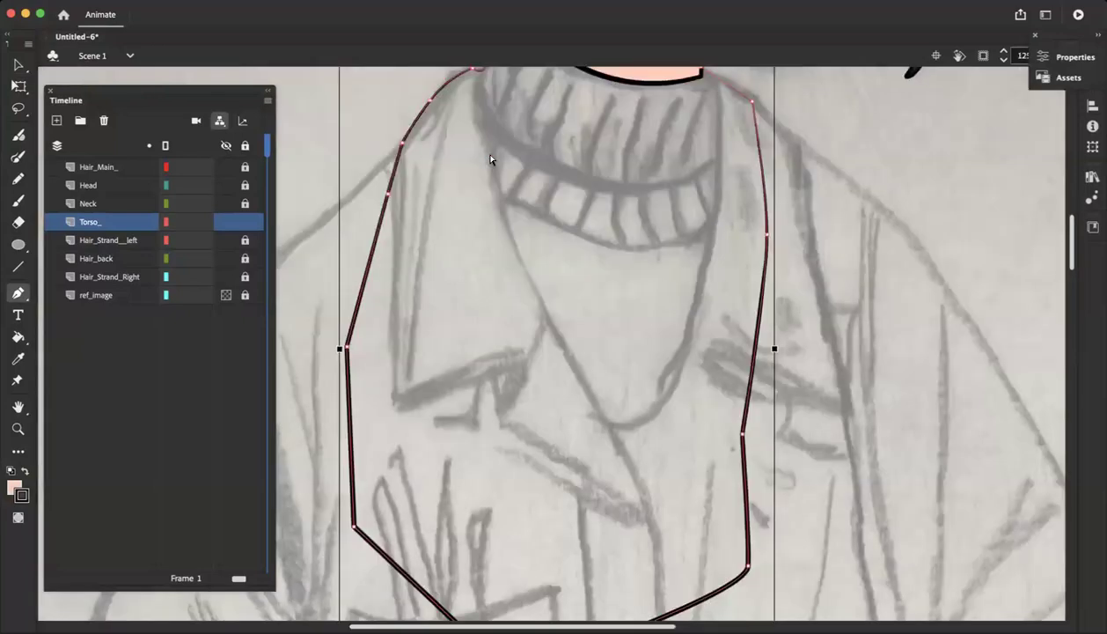
pyautogui.scroll(3, 492, 159)
pyautogui.hscroll(2, 492, 159)
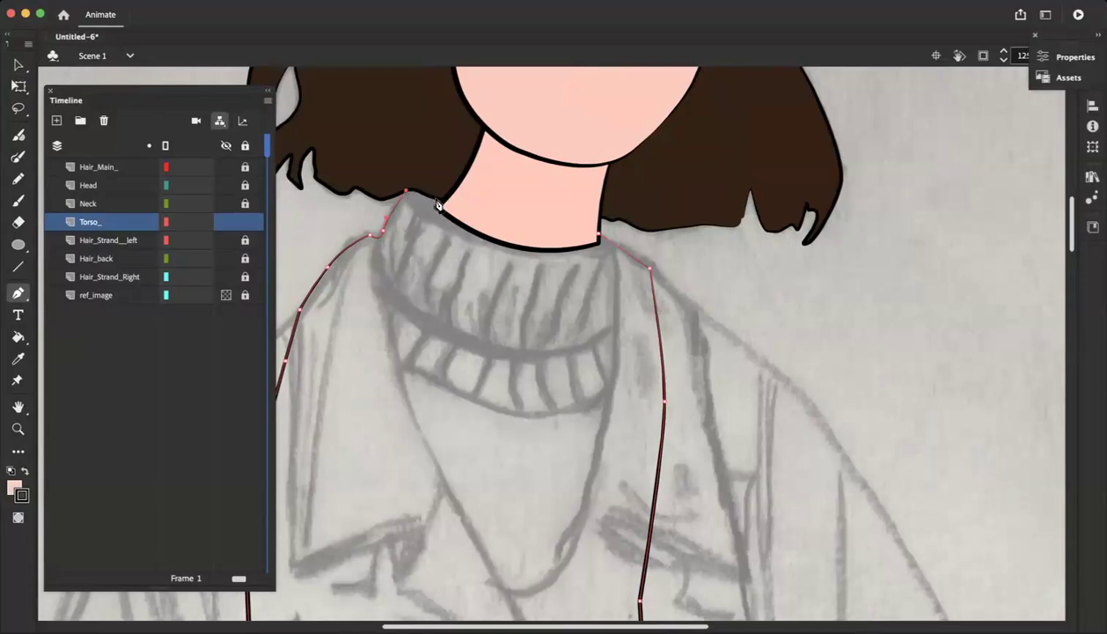
pyautogui.moveTo(439, 202); pyautogui.dragTo(440, 199)
# Set the fill color to the muted blue 96C1CC
pyautogui.scroll(-5, 359, 419)
pyautogui.hscroll(-5, 422, 305)
pyautogui.hscroll(5, 422, 305)
pyautogui.scroll(-3, 421, 306)
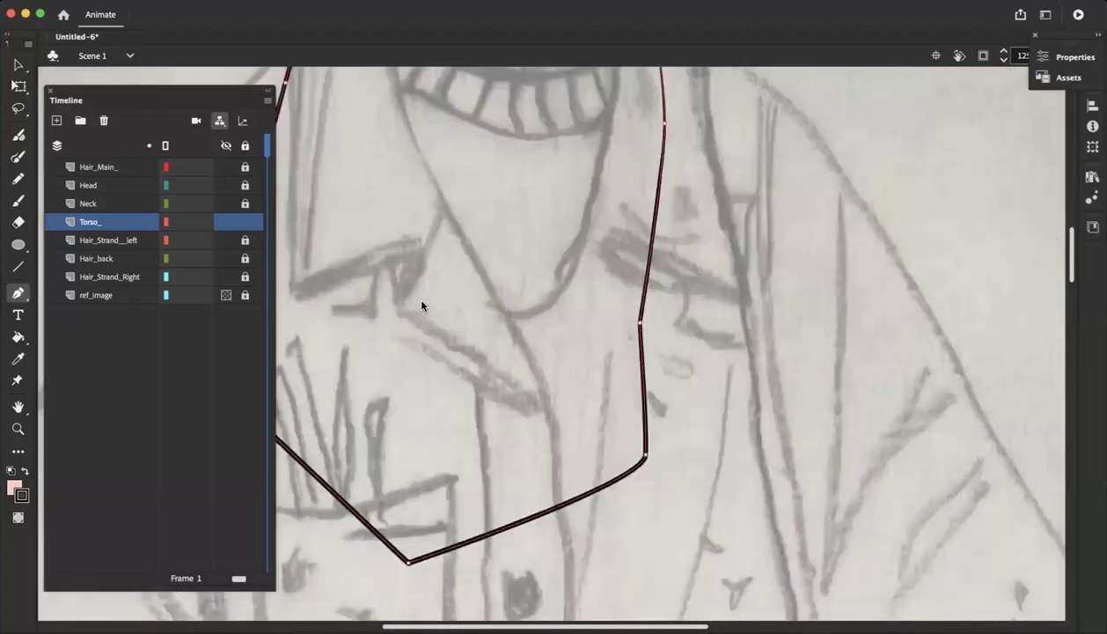
pyautogui.scroll(2, 414, 308)
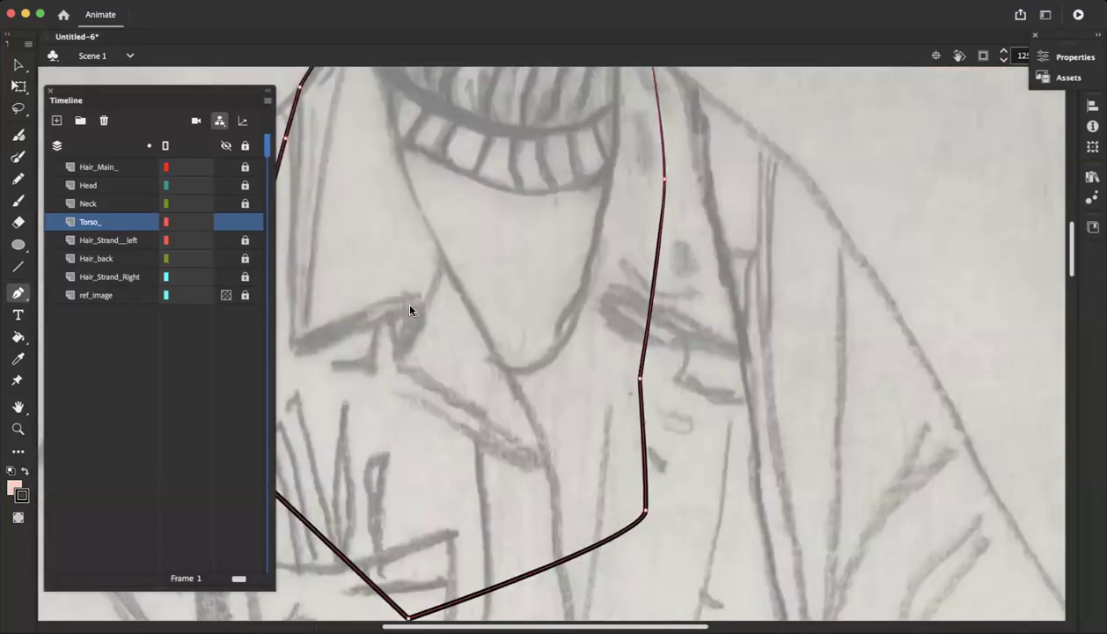
pyautogui.click(12, 488)
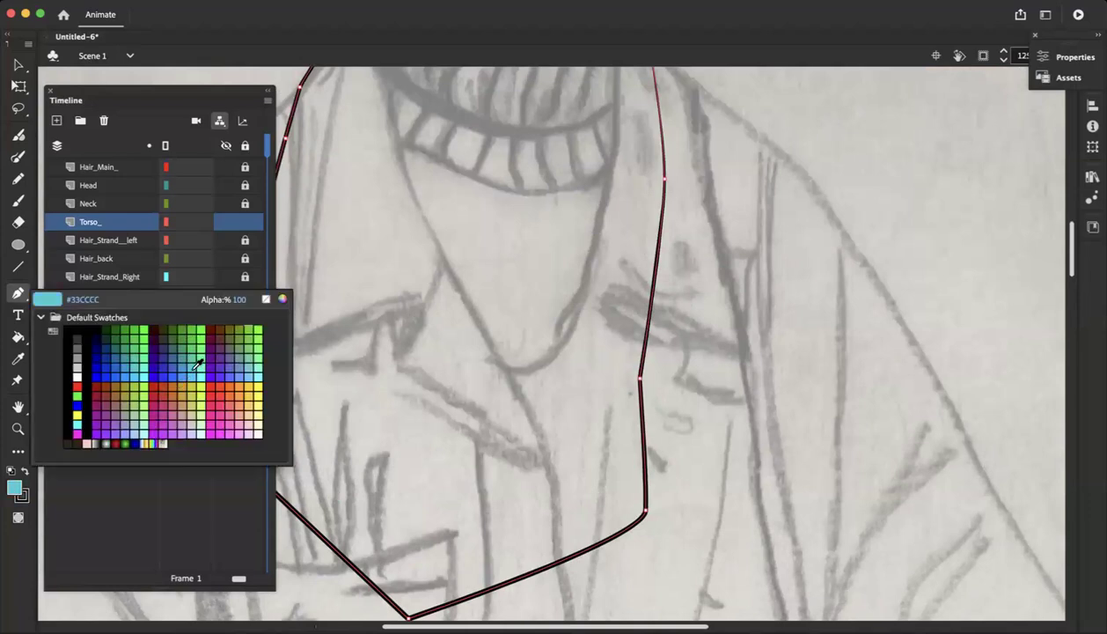
pyautogui.click(183, 372)
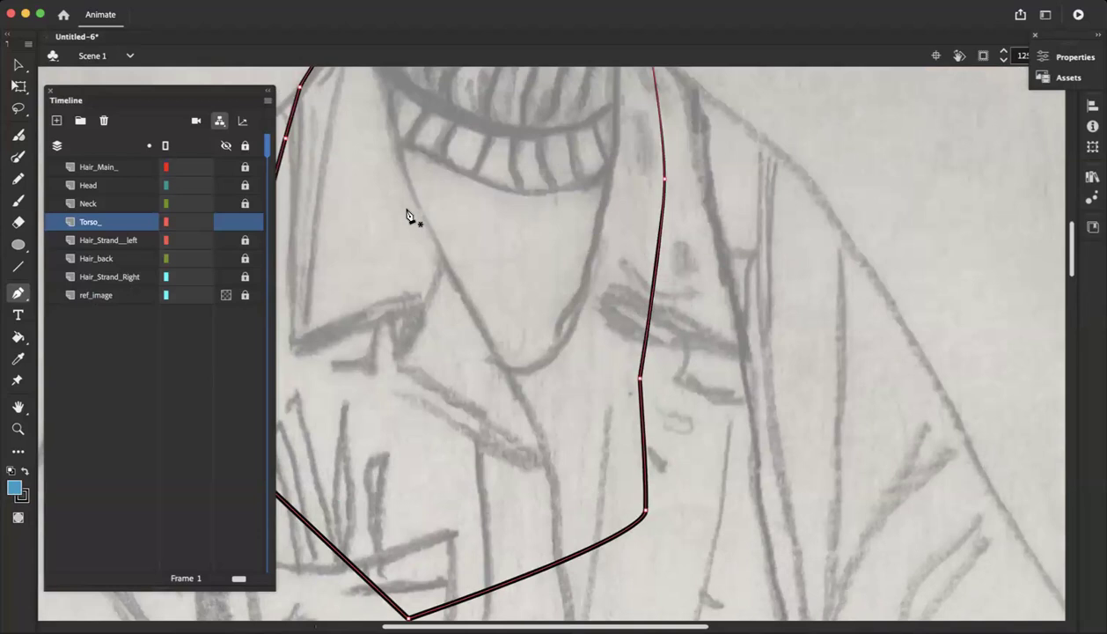
pyautogui.click(1039, 55)
pyautogui.click(1080, 55)
pyautogui.moveTo(1065, 36); pyautogui.dragTo(1065, 189)
pyautogui.click(1093, 55)
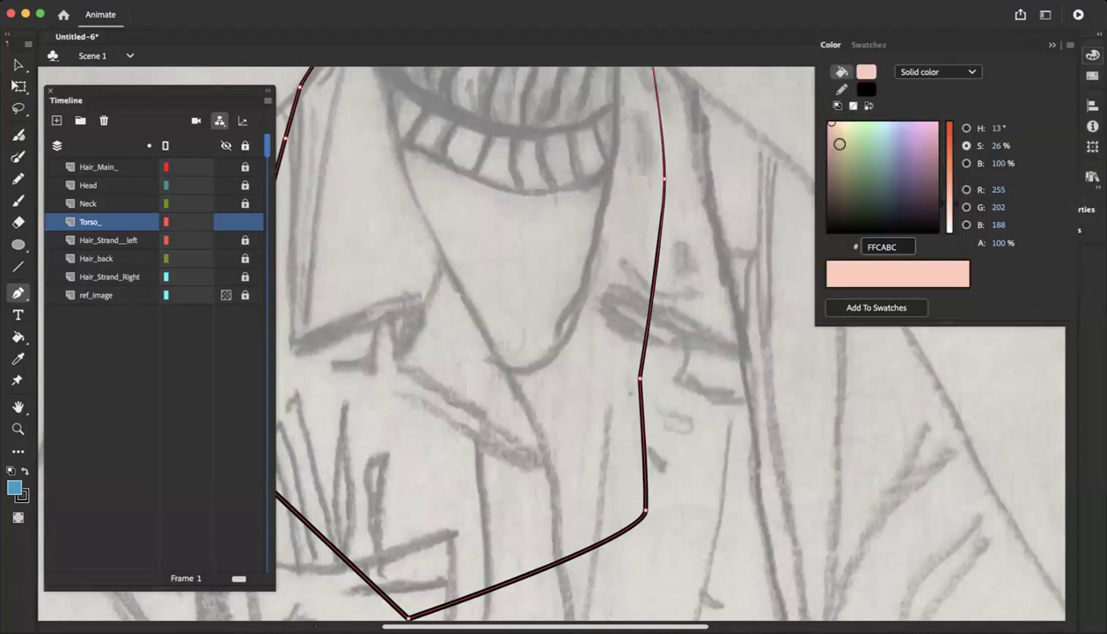
pyautogui.moveTo(878, 156)
pyautogui.mouseDown()
pyautogui.moveTo(874, 130)
pyautogui.moveTo(863, 145)
pyautogui.moveTo(872, 149)
pyautogui.moveTo(861, 146)
pyautogui.moveTo(887, 145)
pyautogui.mouseUp()
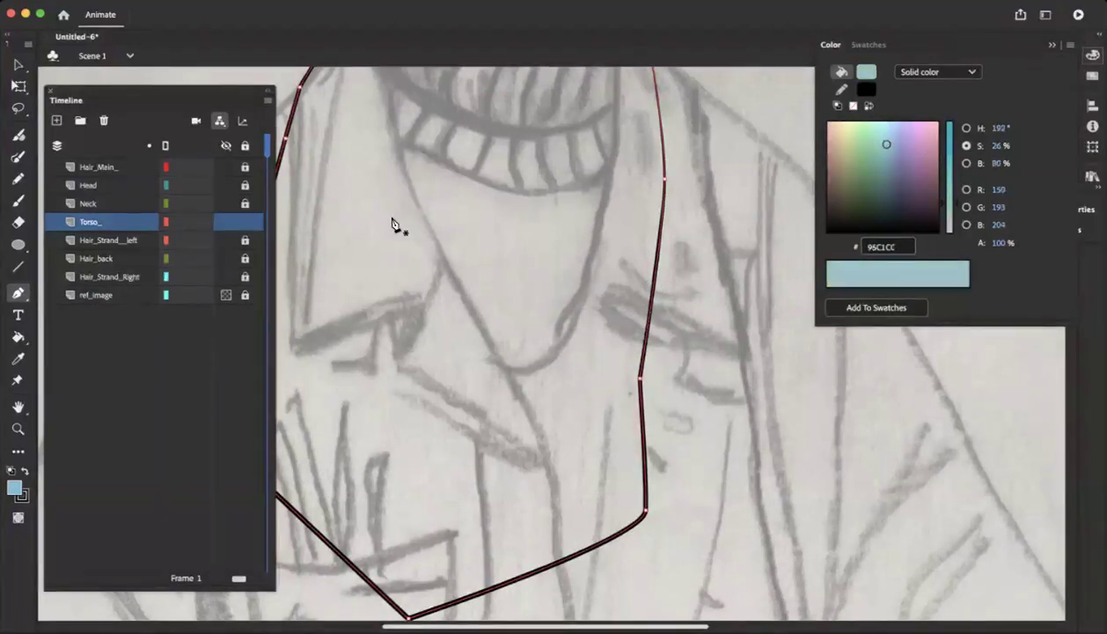
# Fill the torso outline with the muted blue using the Paint Bucket
pyautogui.click(17, 339)
pyautogui.click(440, 280)
pyautogui.press('super+minus')
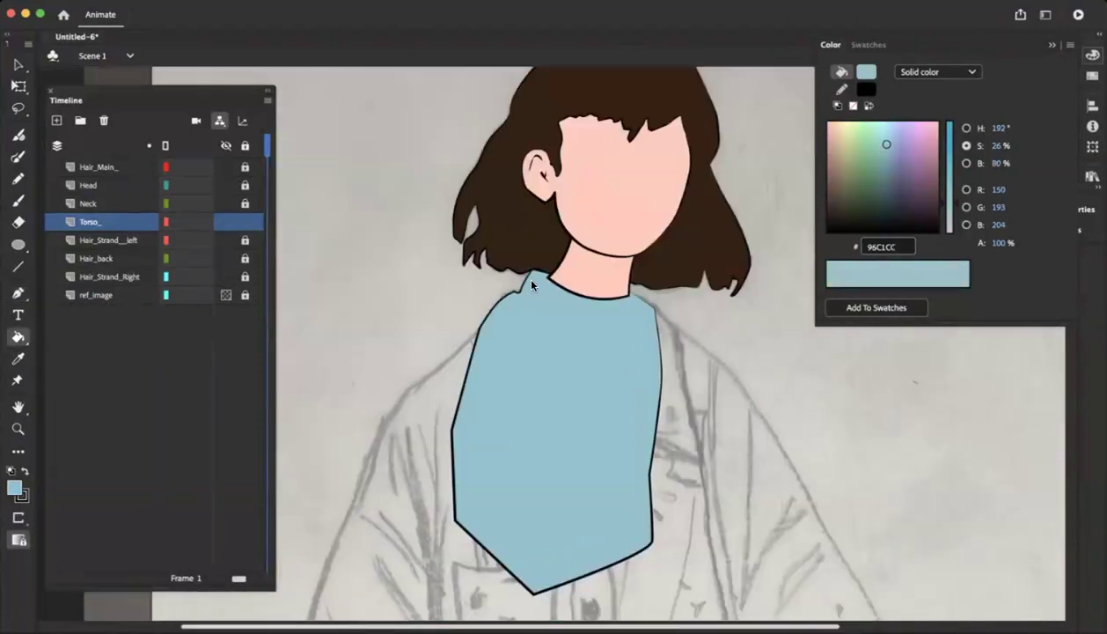
pyautogui.press('super+equal')
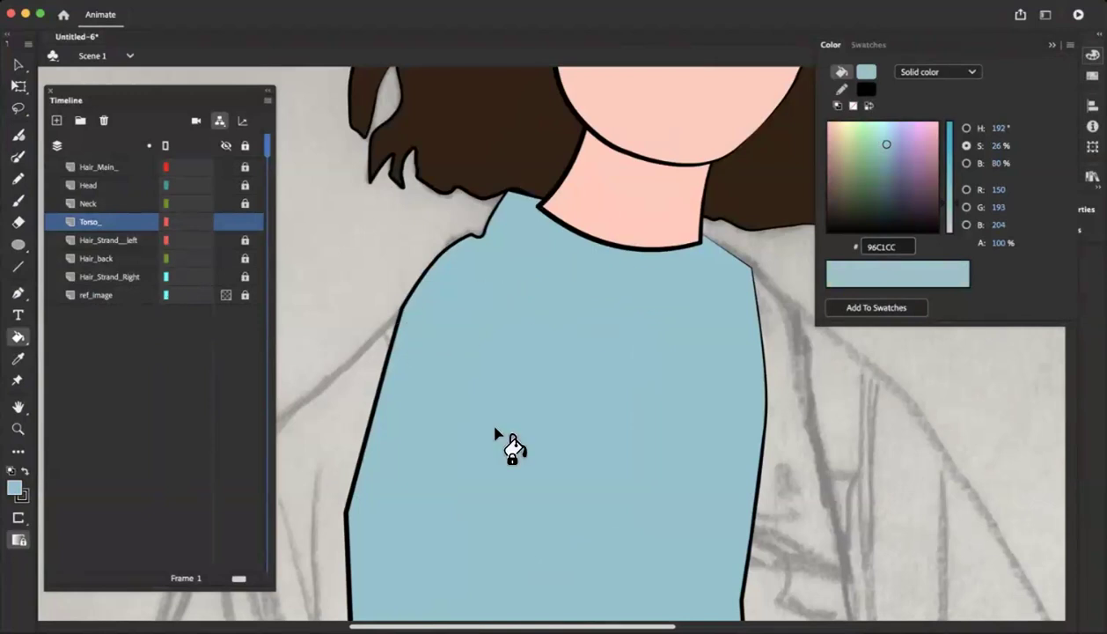
pyautogui.scroll(-4, 464, 232)
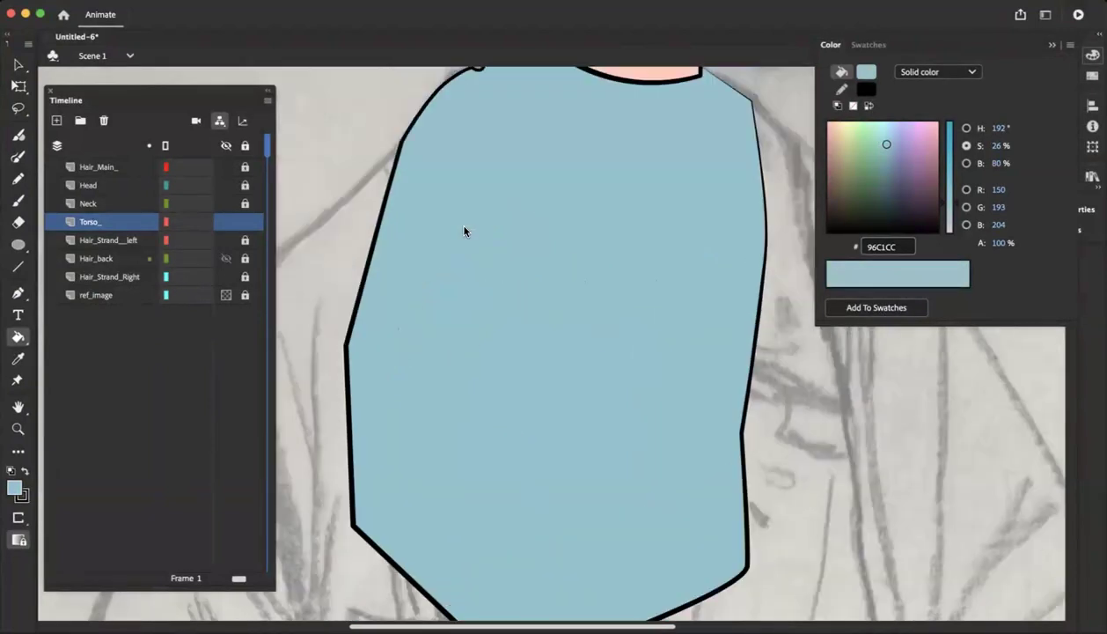
pyautogui.scroll(4, 117, 191)
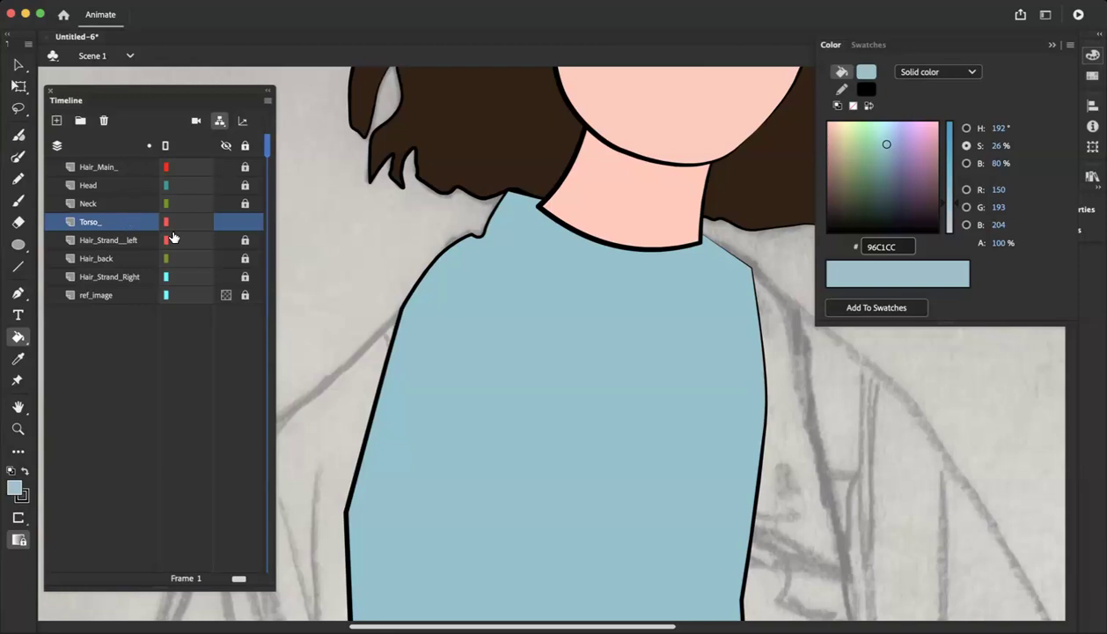
# Set the Torso_ layer's visibility to 50% opacity so the sketch can be traced through it
pyautogui.doubleClick(71, 222)
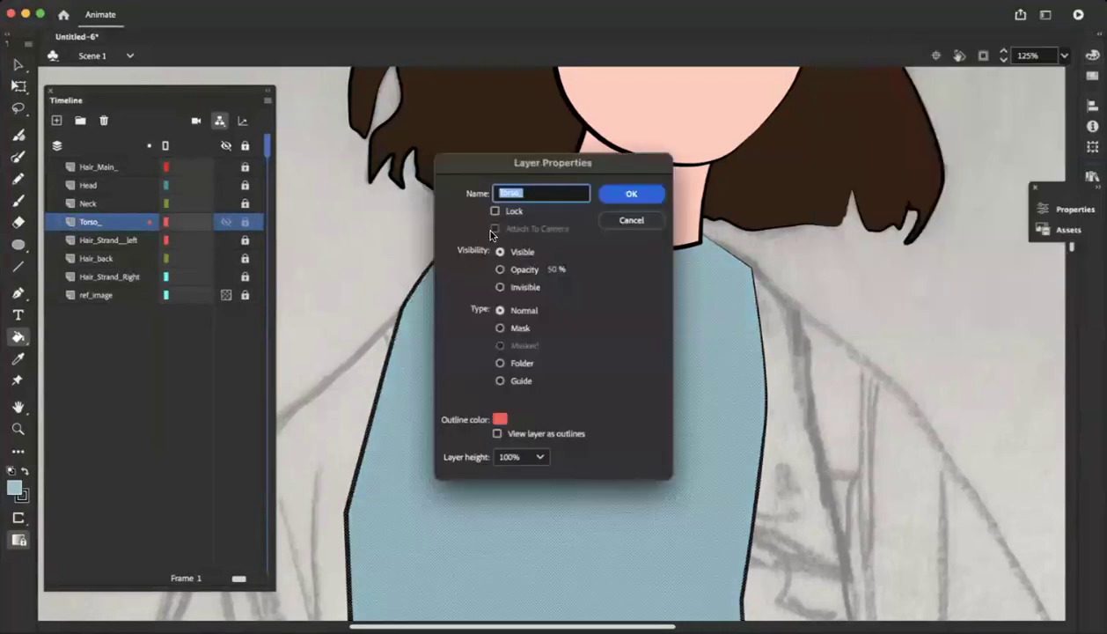
pyautogui.click(500, 271)
pyautogui.click(631, 194)
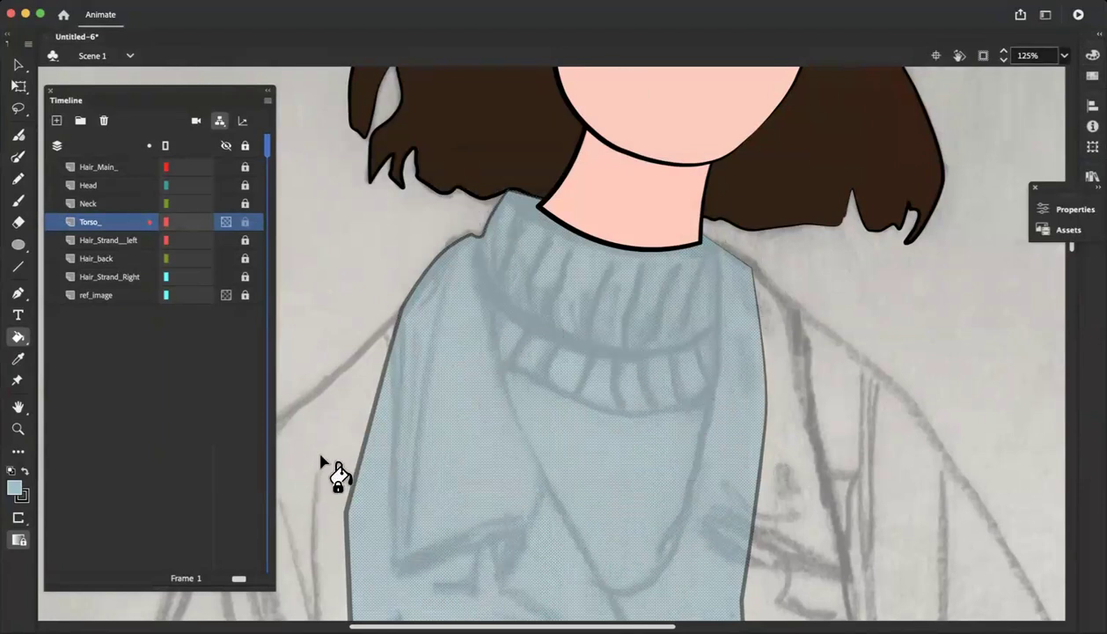
# Draw a curve along the lower edge of the turtleneck's ribbed band with the Pen tool and nudge its left anchor slightly
pyautogui.click(18, 133)
pyautogui.click(17, 267)
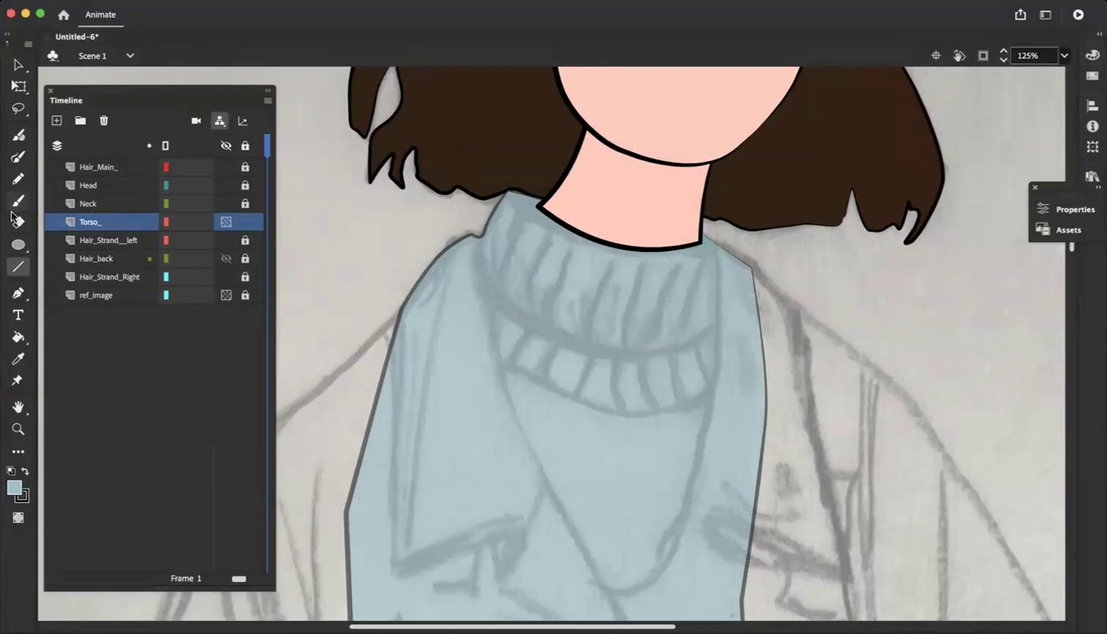
pyautogui.click(18, 292)
pyautogui.click(732, 374)
pyautogui.moveTo(484, 358); pyautogui.dragTo(429, 308)
pyautogui.moveTo(361, 253)
pyautogui.mouseDown()
pyautogui.moveTo(435, 299)
pyautogui.moveTo(295, 205)
pyautogui.moveTo(306, 240)
pyautogui.mouseUp()
pyautogui.press('super')
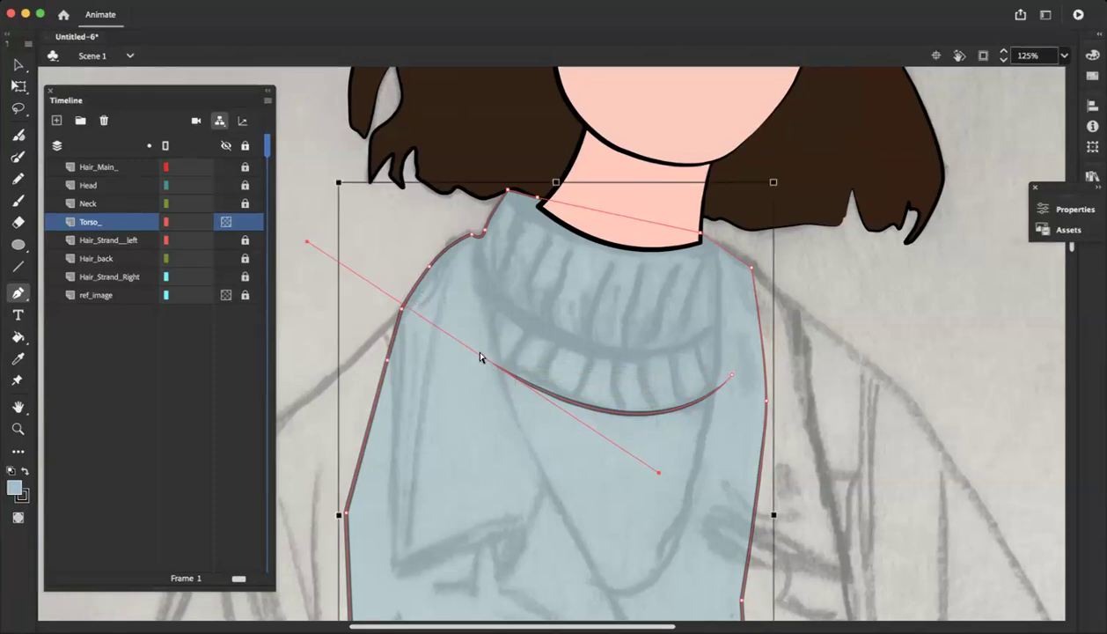
pyautogui.keyDown('super'); pyautogui.click(483, 361); pyautogui.keyUp('super')
pyautogui.keyDown('super'); pyautogui.click(482, 355); pyautogui.keyUp('super')
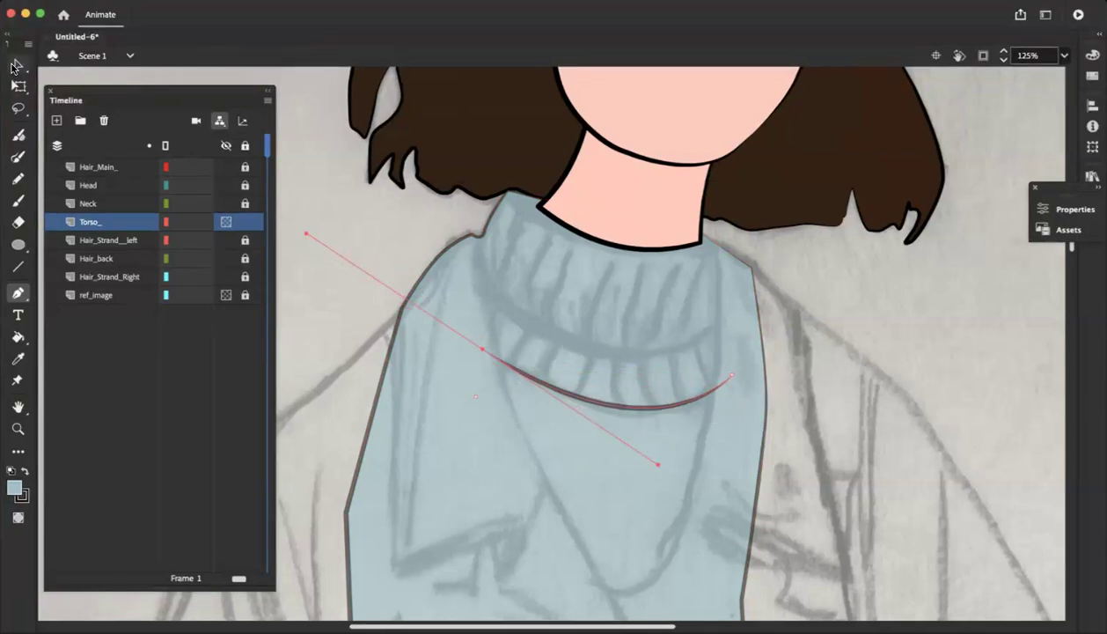
pyautogui.press('v')
pyautogui.moveTo(613, 411); pyautogui.dragTo(610, 417)
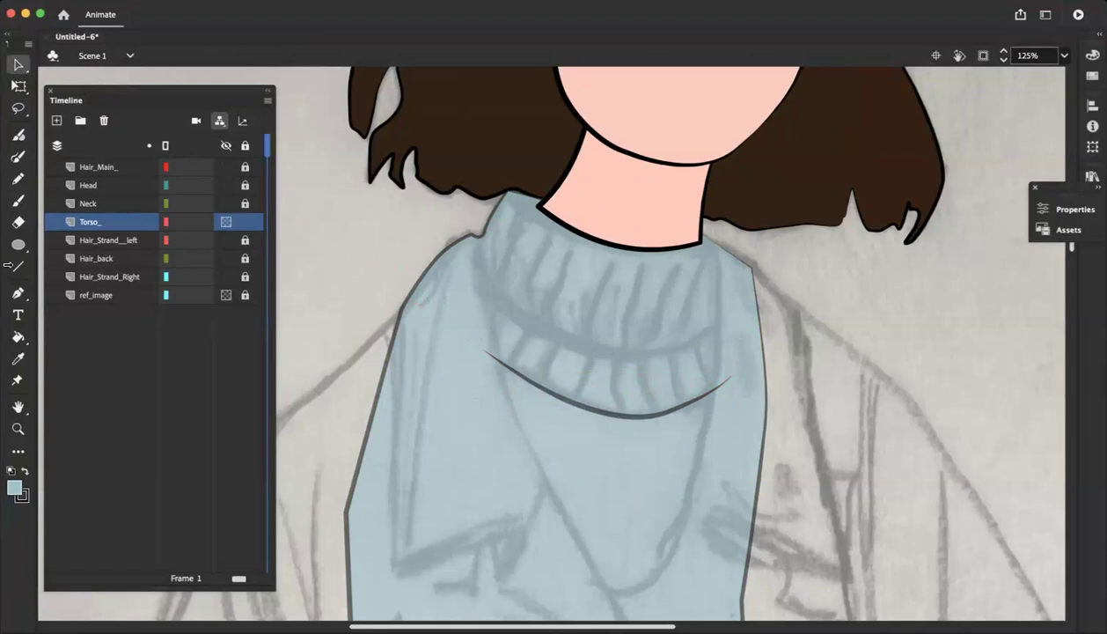
pyautogui.click(18, 292)
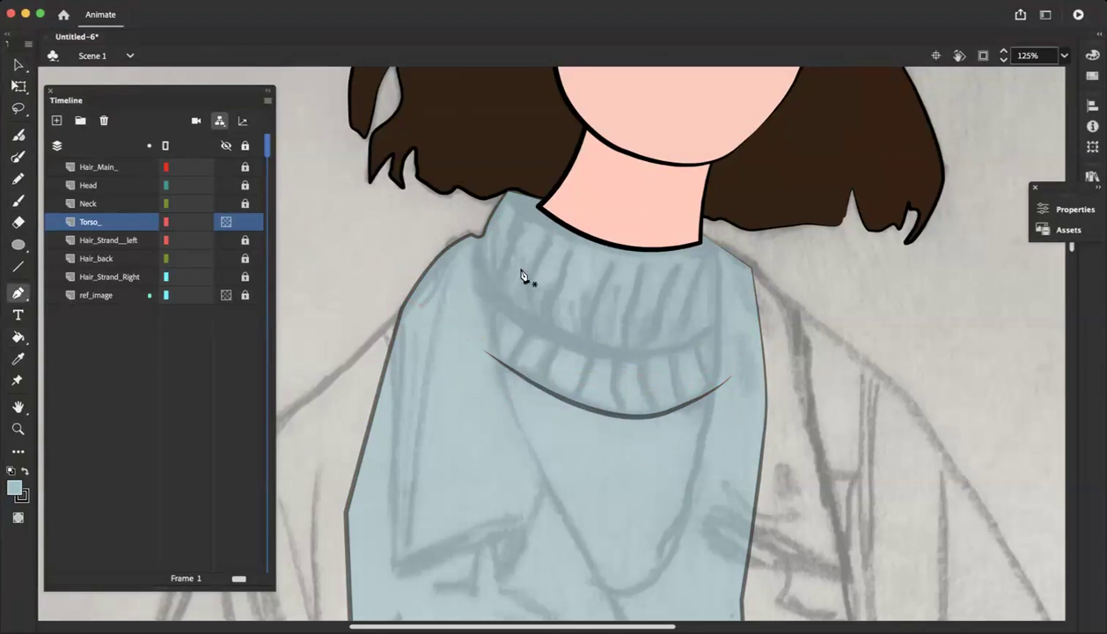
pyautogui.click(477, 236)
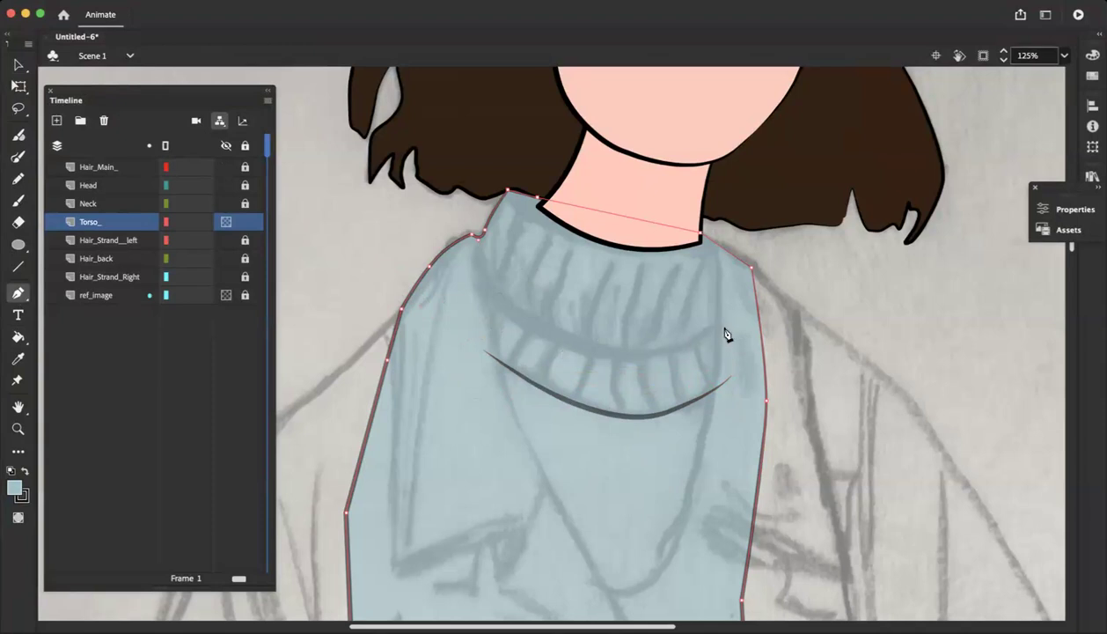
pyautogui.moveTo(747, 301); pyautogui.dragTo(748, 302)
pyautogui.press('super+z')
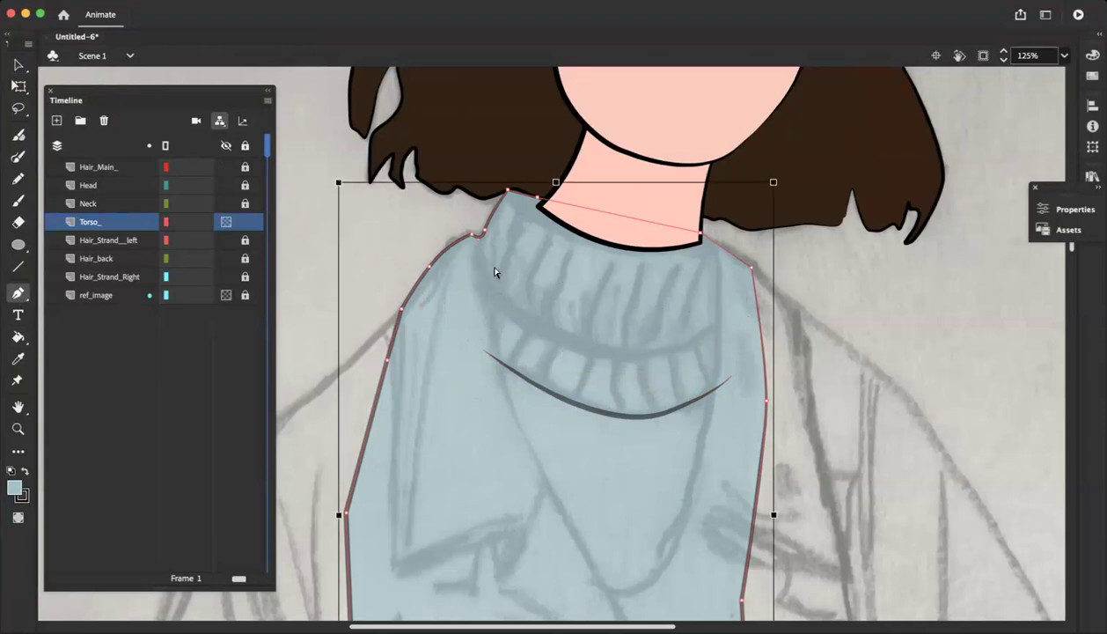
pyautogui.press('super+z')
pyautogui.press('super+z')
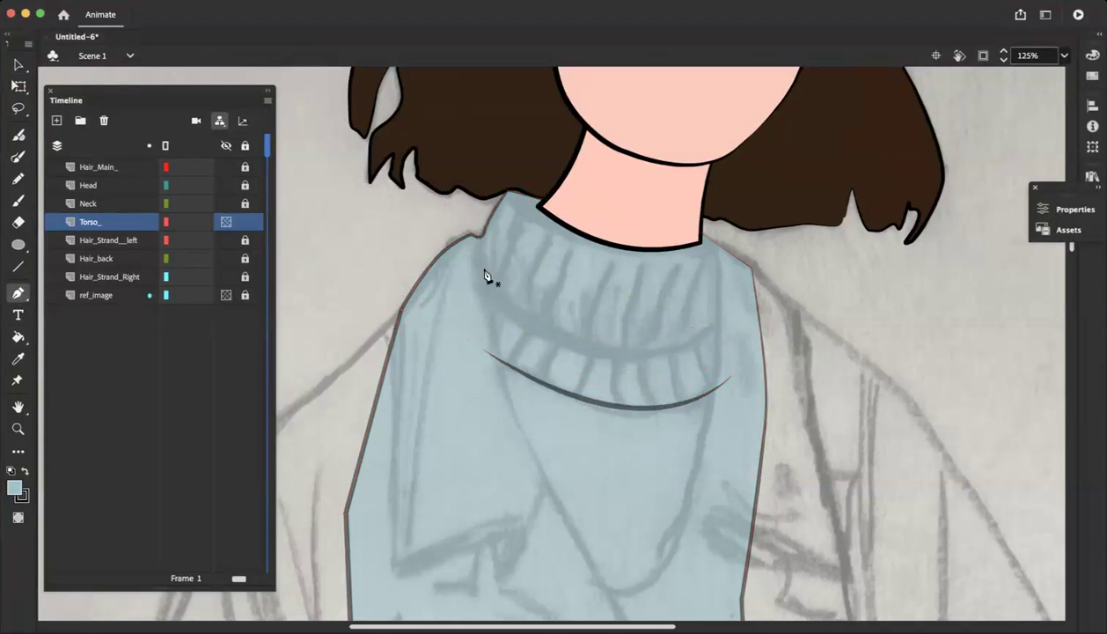
pyautogui.press('super+z')
# Draw the turtleneck's upper fold line as a curve from its right edge to the left corner where collar and shoulder meet
pyautogui.click(446, 301)
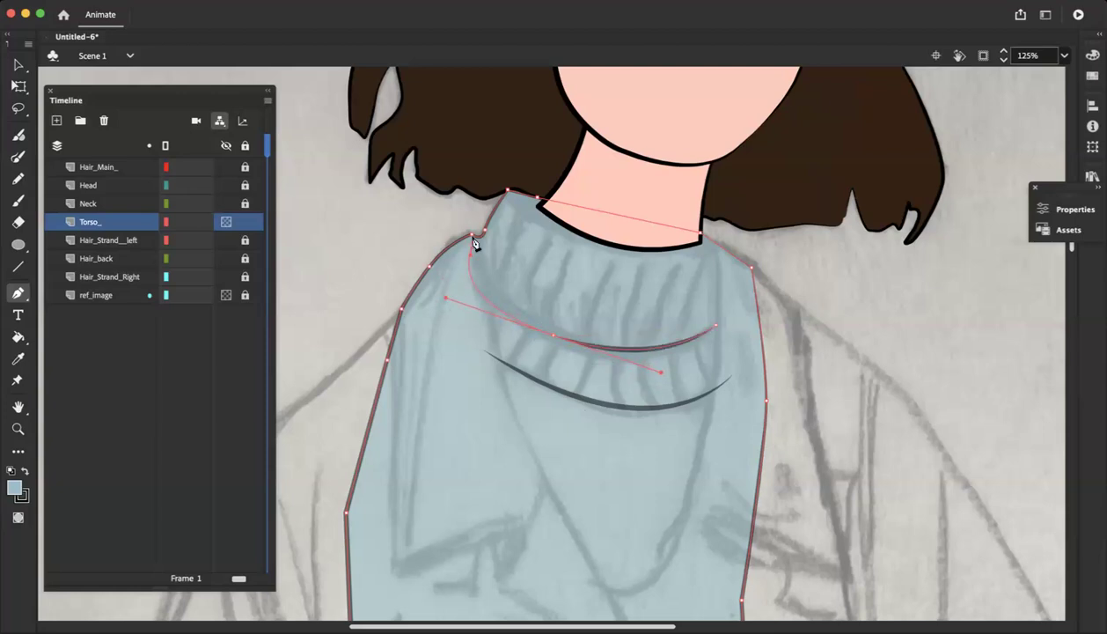
pyautogui.click(445, 297)
pyautogui.press('super+z')
pyautogui.moveTo(462, 202); pyautogui.dragTo(450, 165)
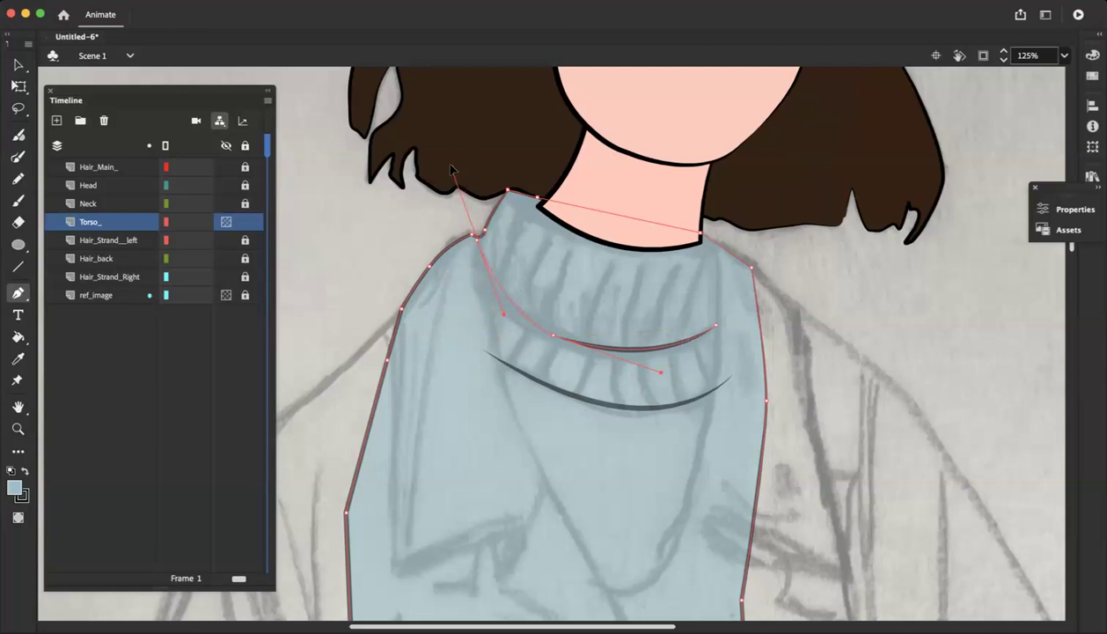
# Shift the fold line's middle anchor slightly so the curve follows the sketched turtleneck fold
pyautogui.press('super')
pyautogui.press('super')
pyautogui.keyDown('super'); pyautogui.click(554, 338); pyautogui.keyUp('super')
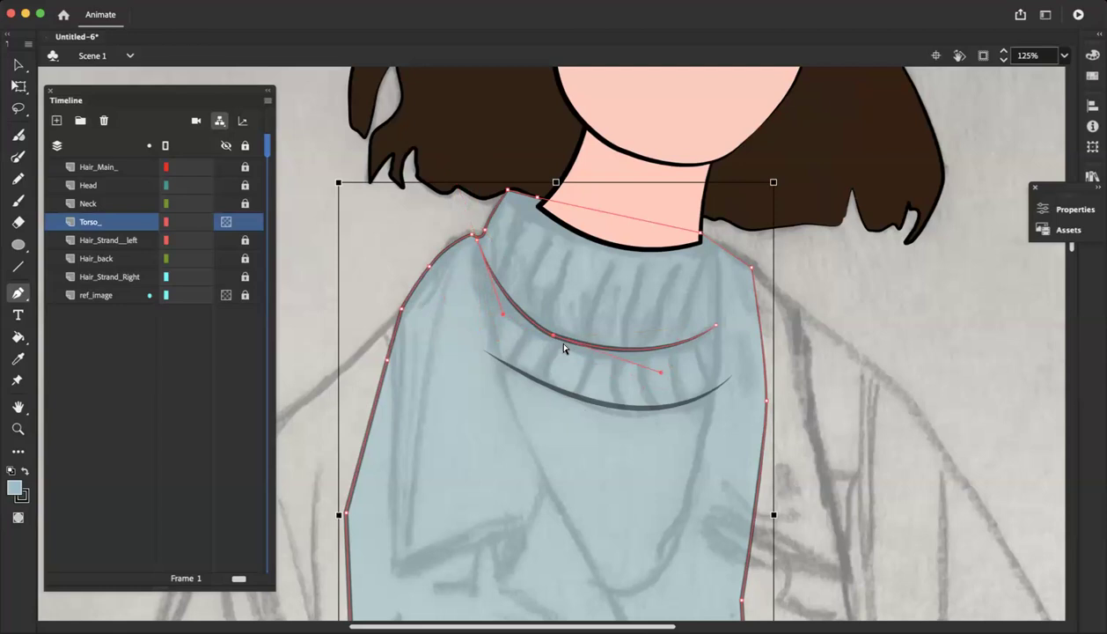
pyautogui.click(554, 338)
pyautogui.click(541, 376)
pyautogui.press('super+z')
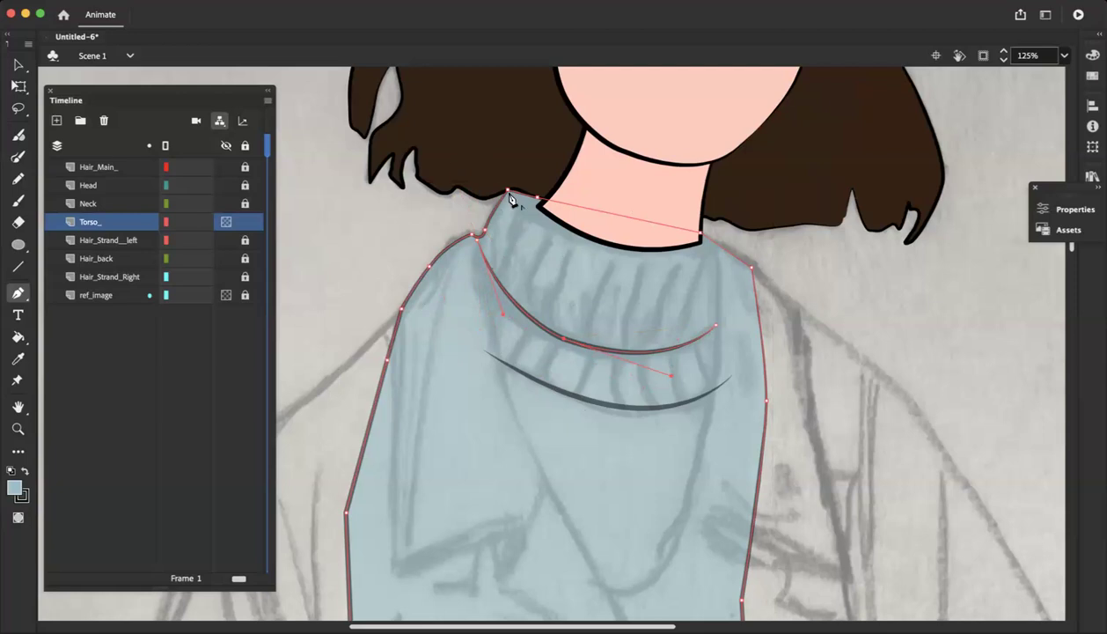
pyautogui.click(509, 192)
pyautogui.press('super+z')
pyautogui.press('Escape')
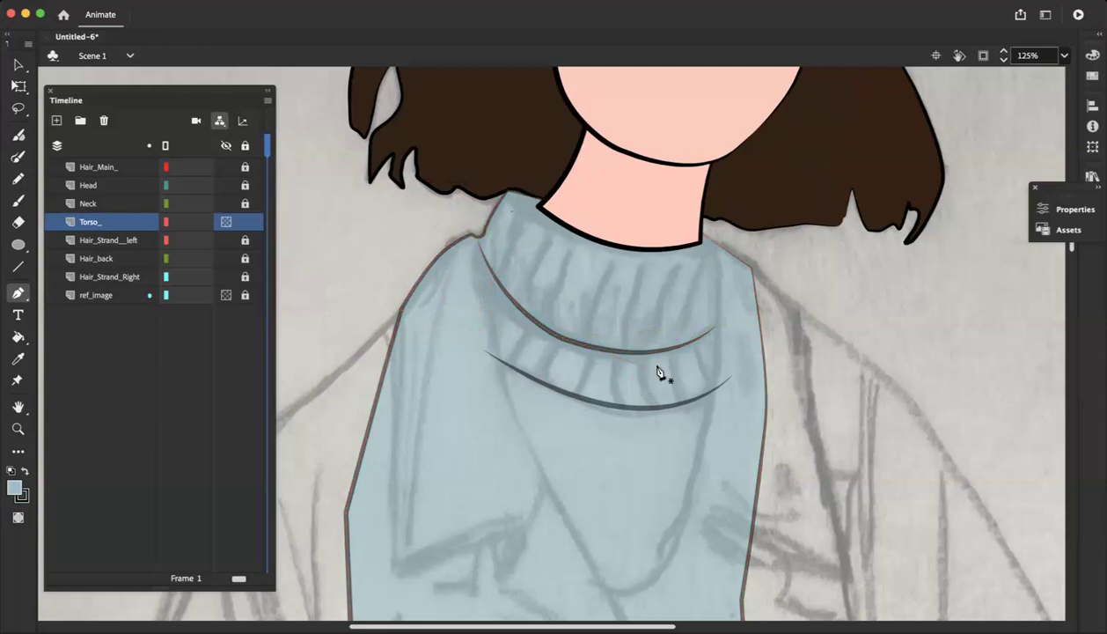
# Draw the turtleneck's front neckline with the Pen tool as a curve below the neck, ending at the collar's left corner
pyautogui.click(719, 250)
pyautogui.rightClick(718, 249)
pyautogui.moveTo(768, 438)
pyautogui.click(880, 501)
pyautogui.moveTo(581, 248); pyautogui.dragTo(533, 227)
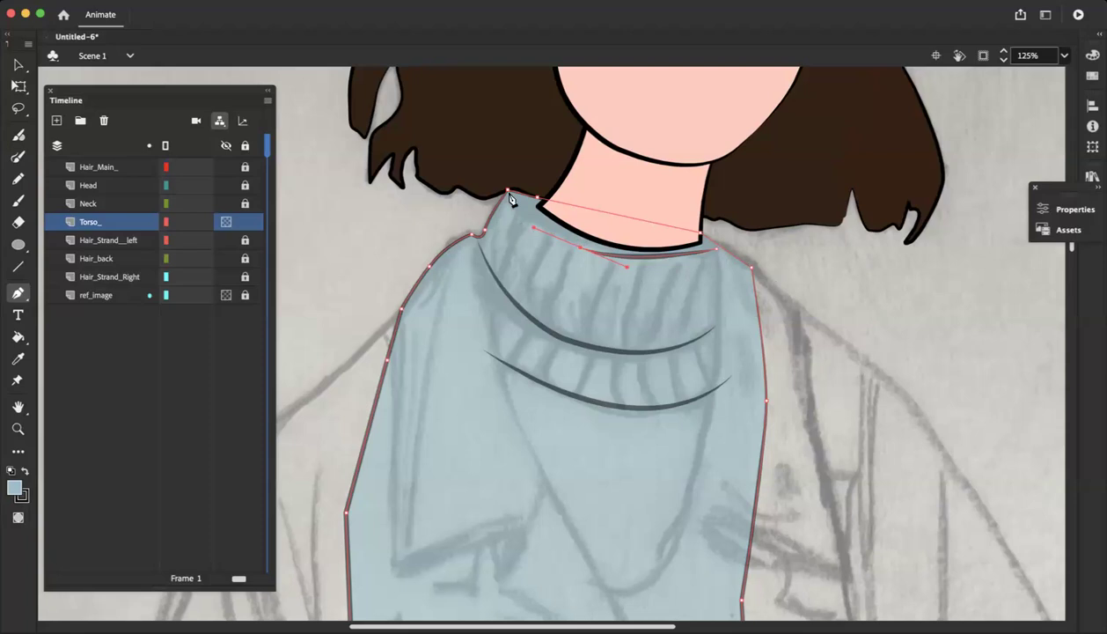
pyautogui.click(509, 192)
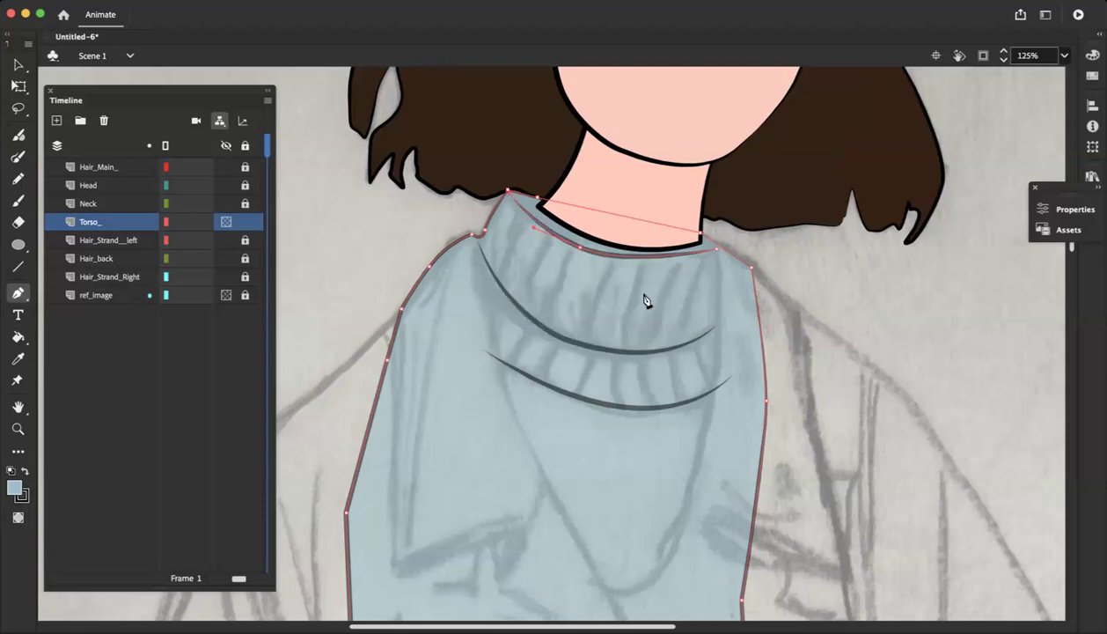
# Adjust the neckline curve's end anchors so it meets the torso outline on both sides of the collar
pyautogui.press('super+equal')
pyautogui.scroll(4, 649, 295)
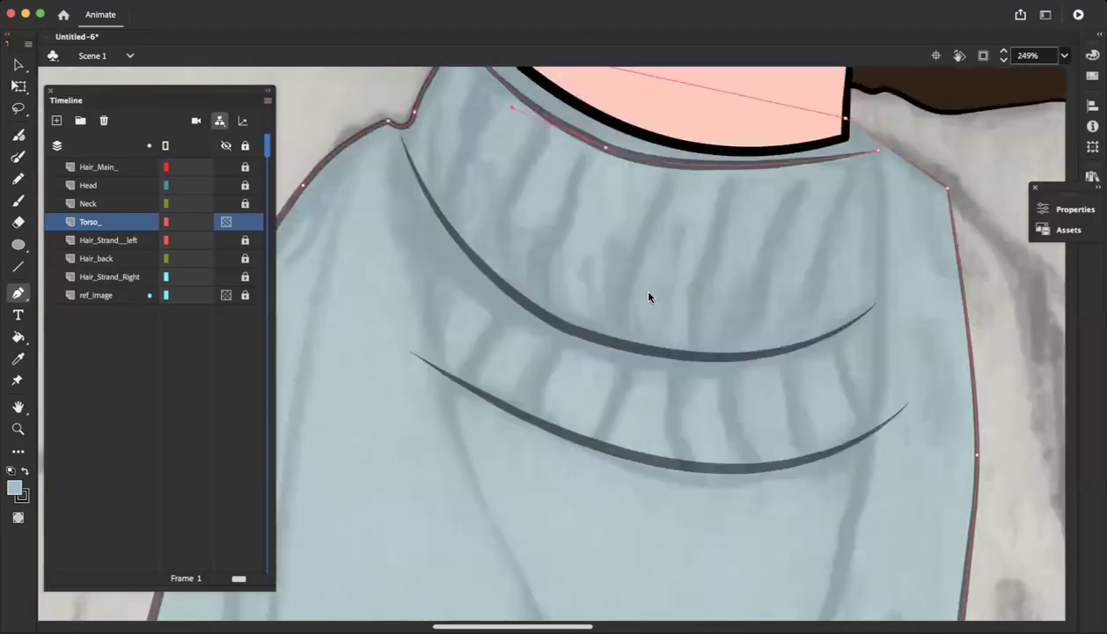
pyautogui.scroll(3, 873, 431)
pyautogui.moveTo(877, 430); pyautogui.dragTo(884, 427)
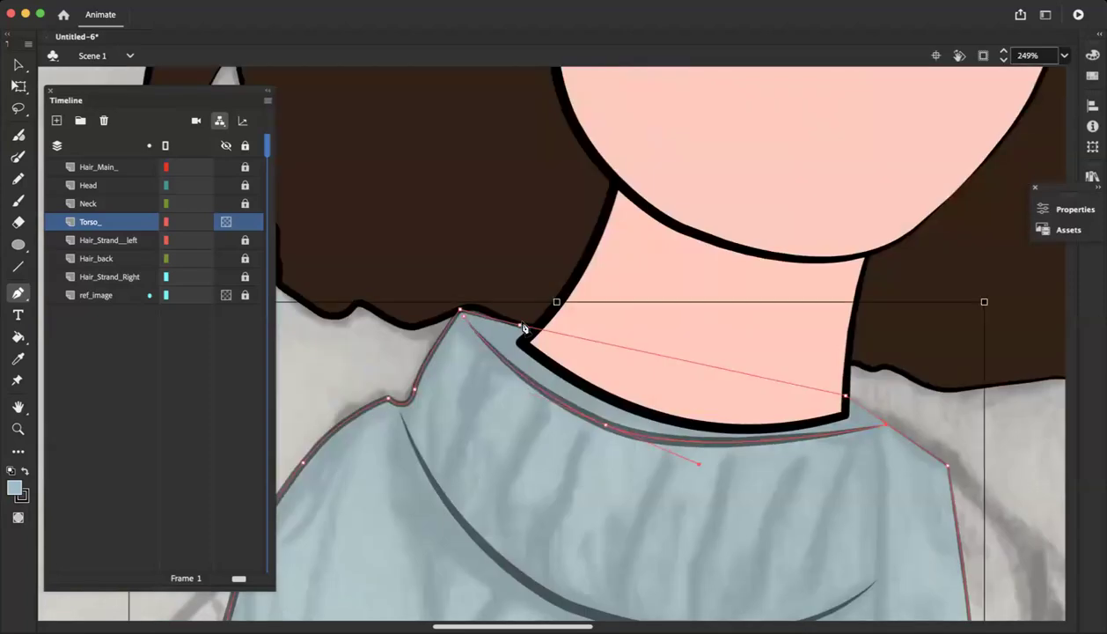
pyautogui.click(461, 314)
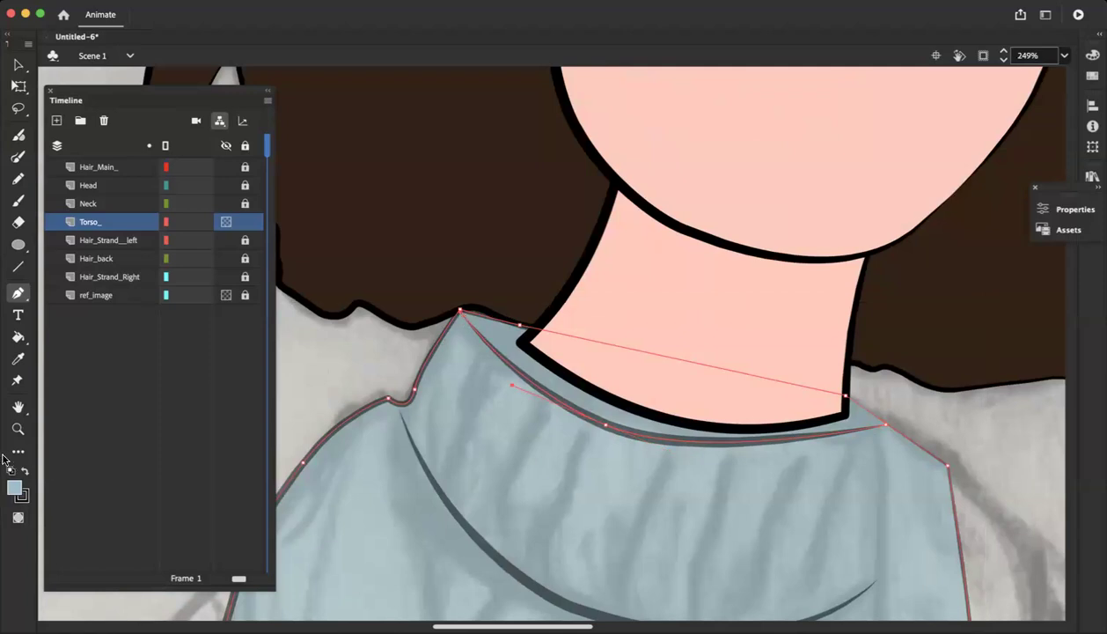
# Swap the fill and stroke colours and fill the collar opening behind the neckline with black
pyautogui.click(26, 471)
pyautogui.click(17, 336)
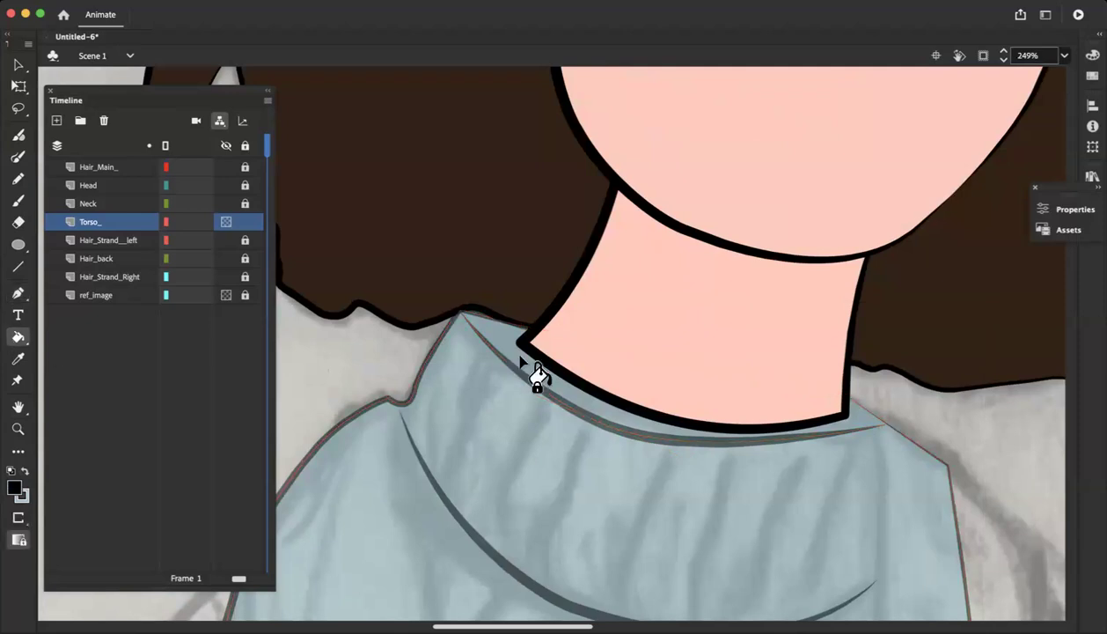
pyautogui.click(497, 455)
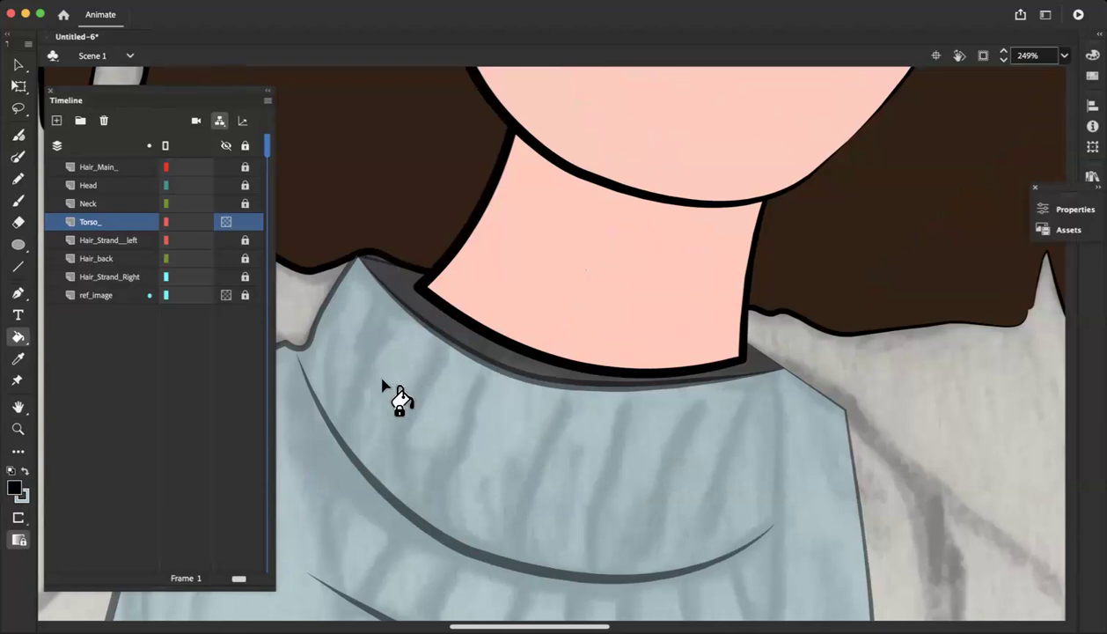
# Paint black brush strokes for the ribs across the turtleneck's upper fold, following the sketch
pyautogui.click(18, 64)
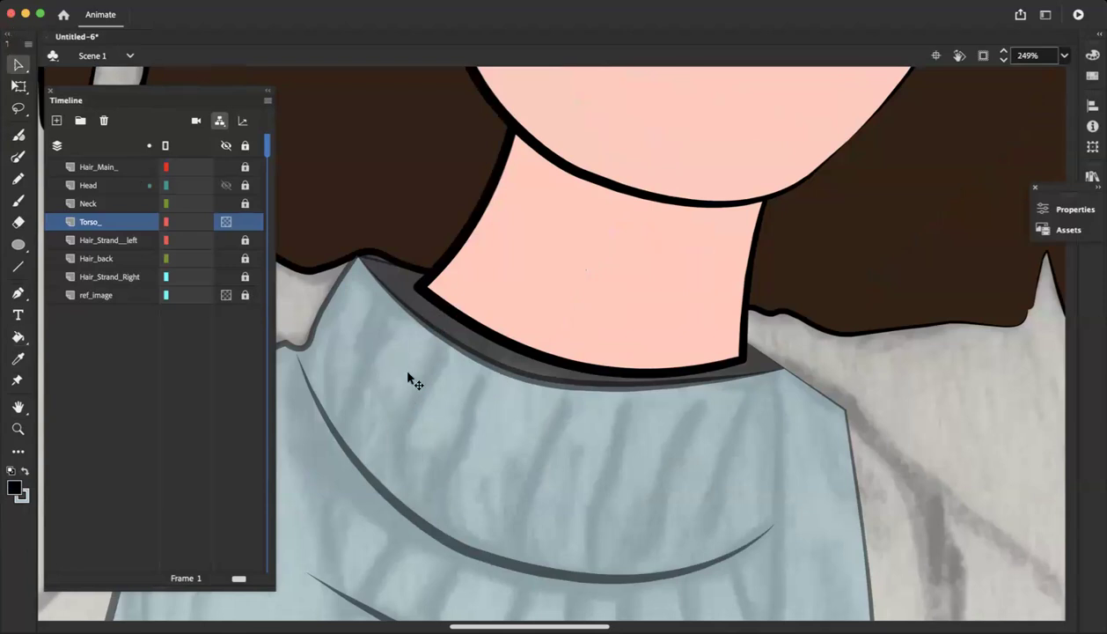
pyautogui.click(390, 379)
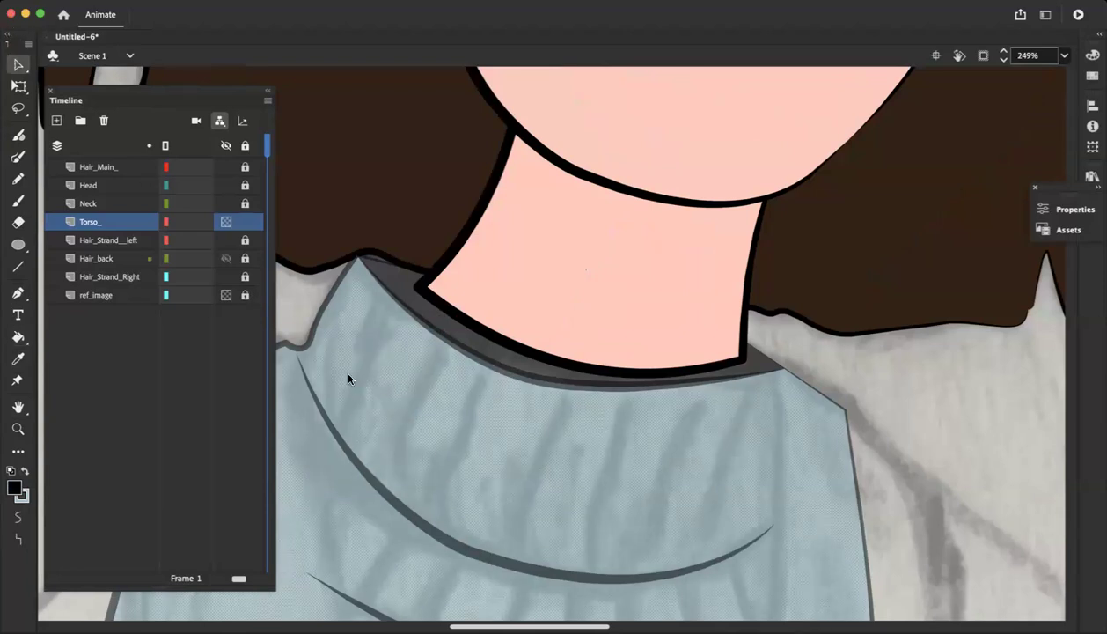
pyautogui.scroll(-3, 349, 378)
pyautogui.hscroll(-3, 335, 387)
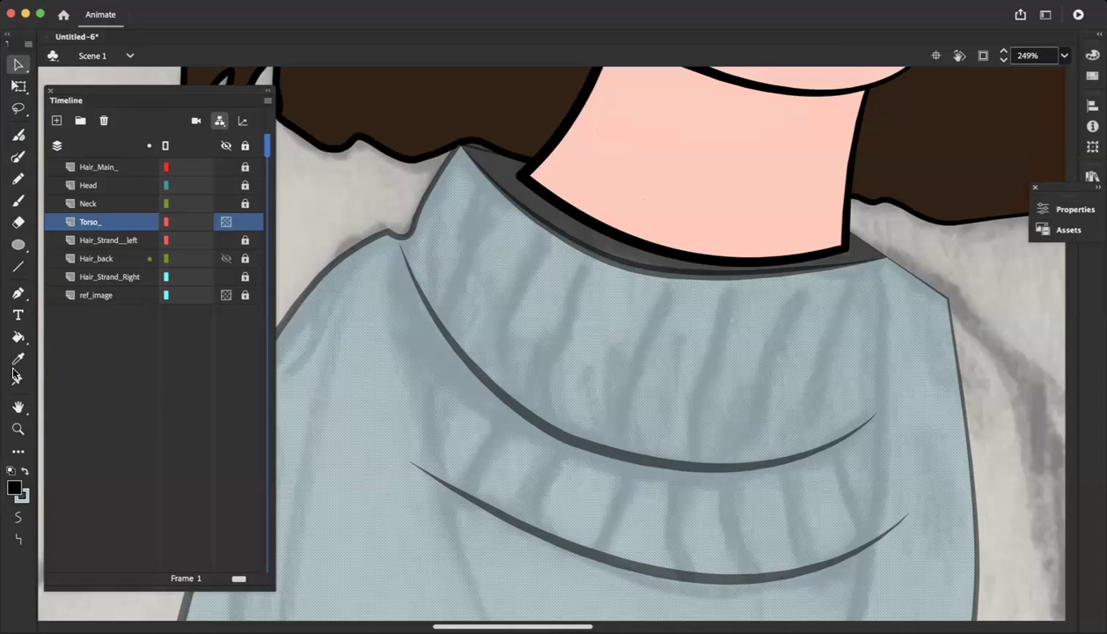
pyautogui.click(18, 133)
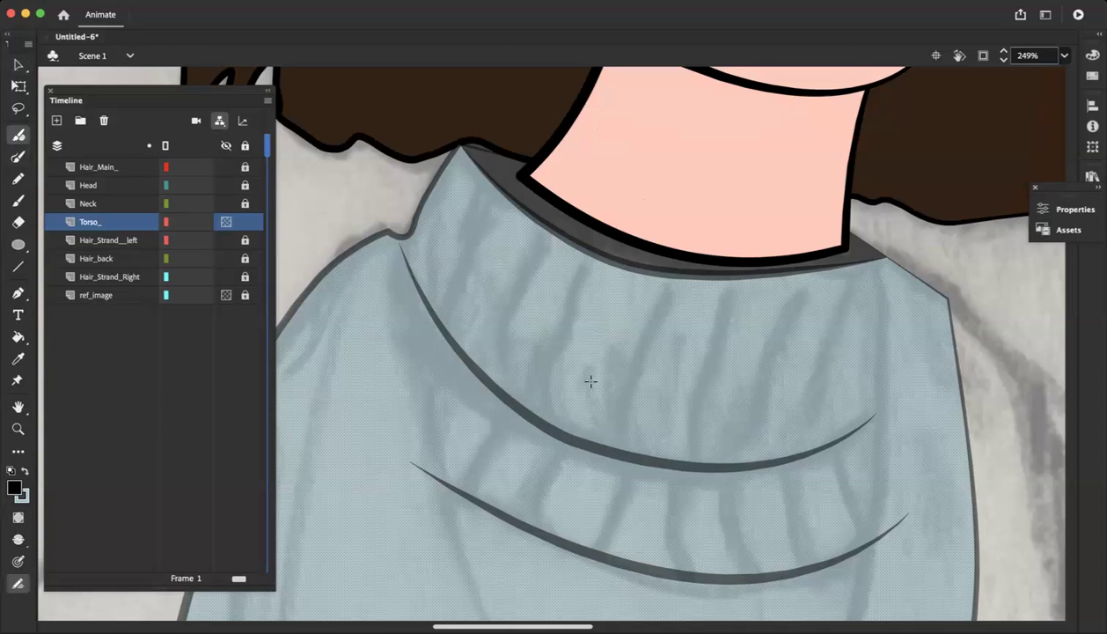
pyautogui.moveTo(667, 297); pyautogui.dragTo(627, 449)
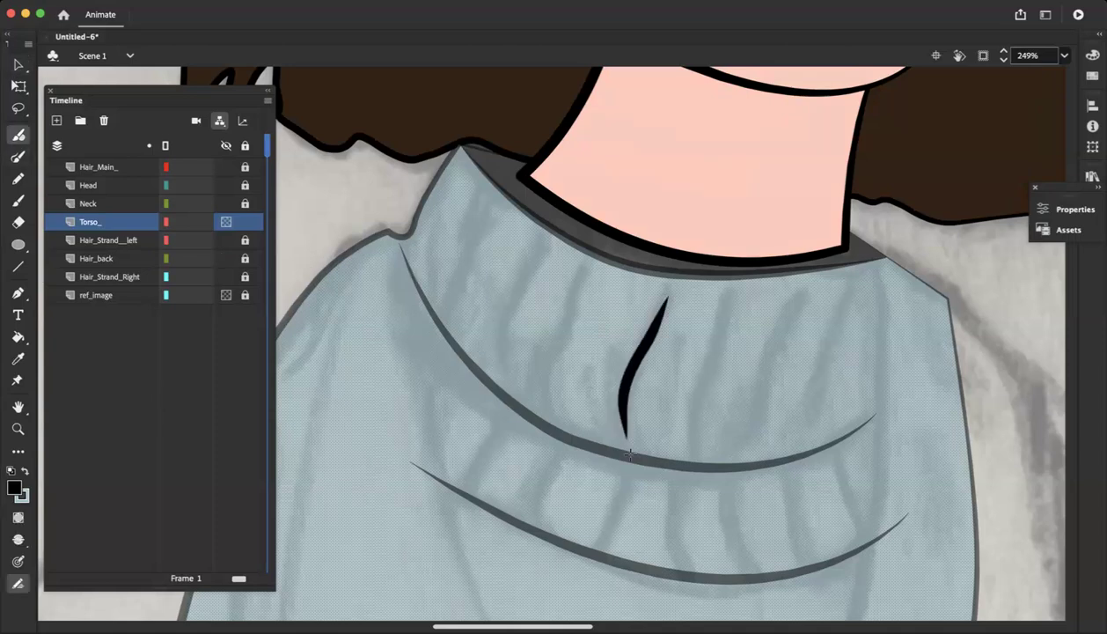
pyautogui.moveTo(706, 376); pyautogui.dragTo(706, 469)
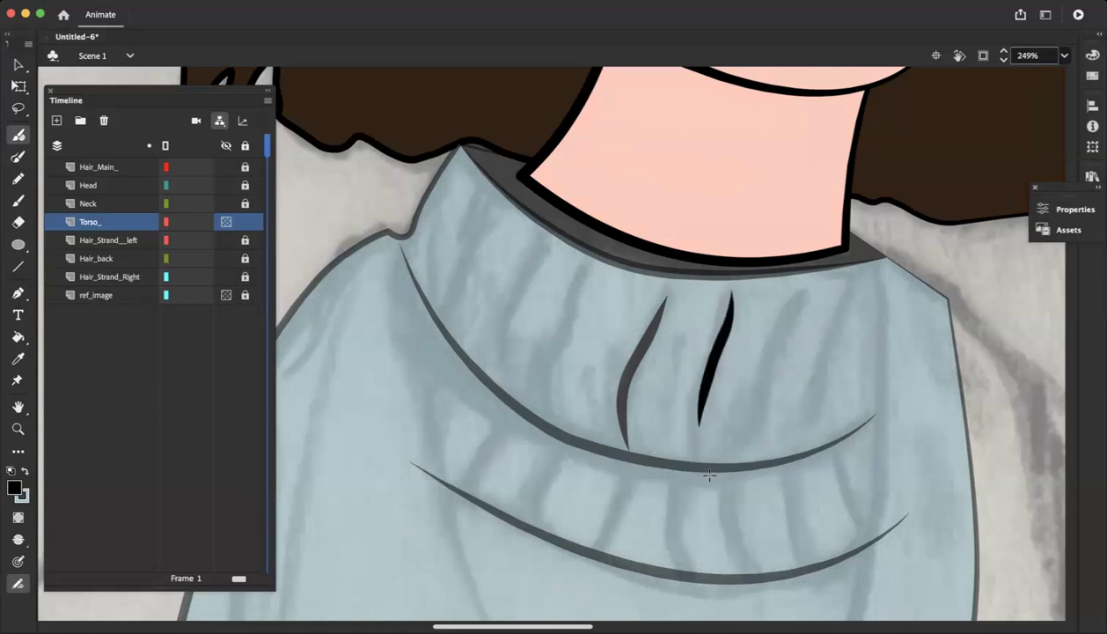
pyautogui.moveTo(791, 304)
pyautogui.mouseDown()
pyautogui.moveTo(744, 405)
pyautogui.moveTo(753, 453)
pyautogui.mouseUp()
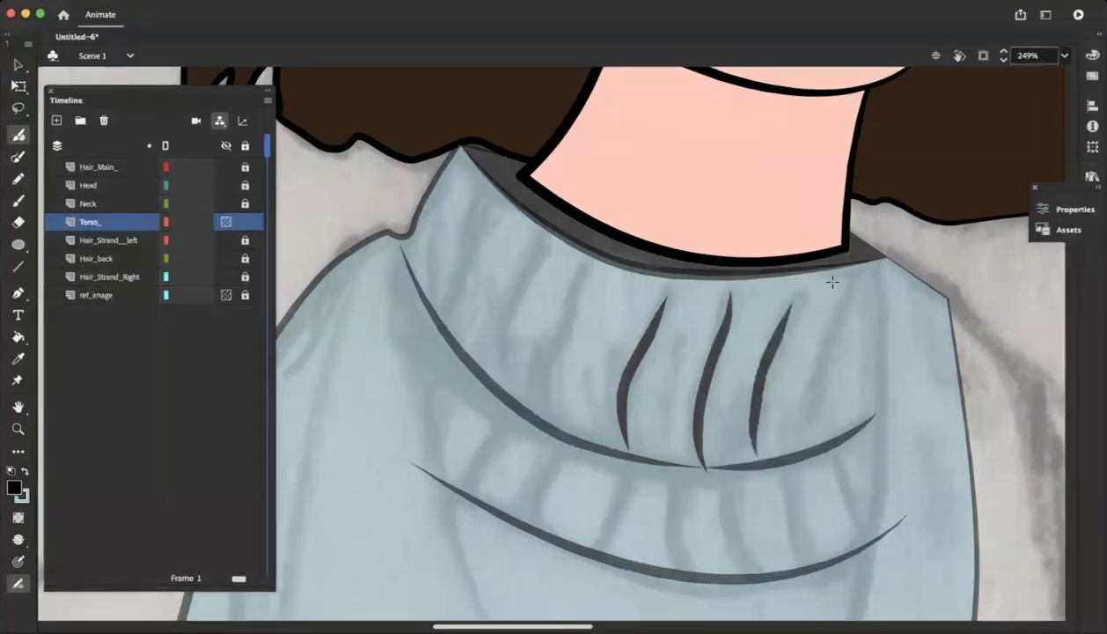
pyautogui.moveTo(852, 284)
pyautogui.mouseDown()
pyautogui.moveTo(815, 401)
pyautogui.moveTo(814, 453)
pyautogui.mouseUp()
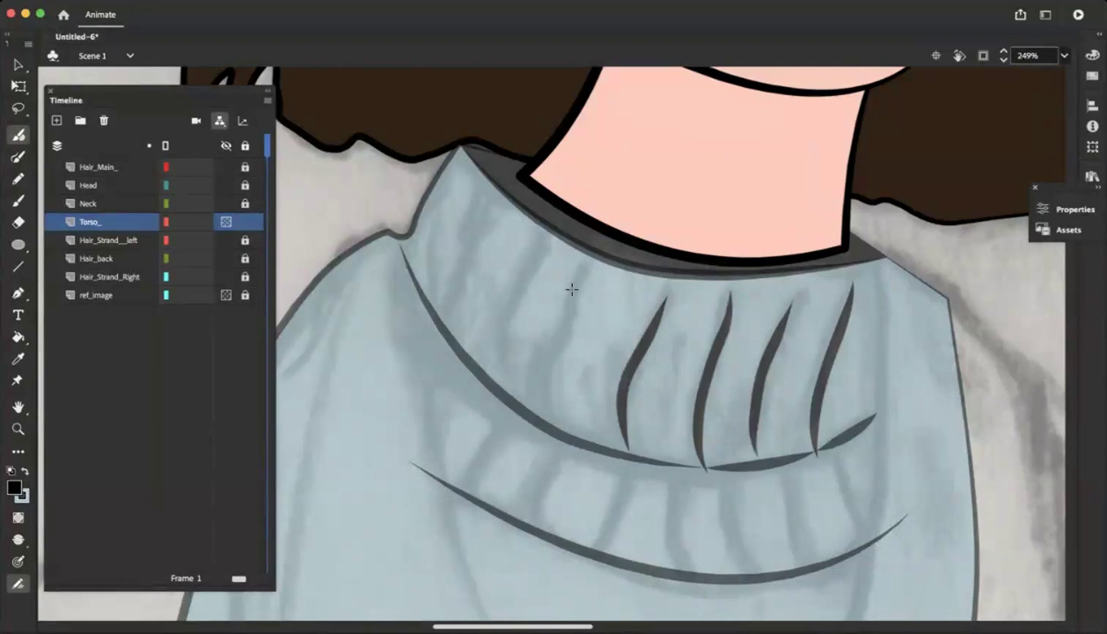
pyautogui.moveTo(589, 267)
pyautogui.mouseDown()
pyautogui.moveTo(544, 343)
pyautogui.moveTo(533, 413)
pyautogui.mouseUp()
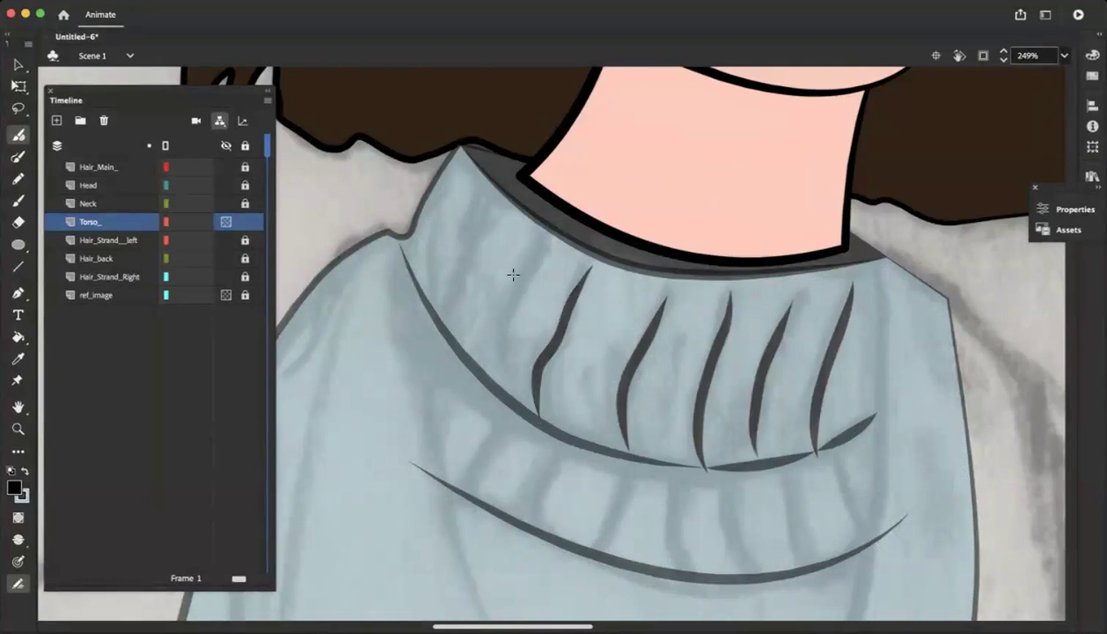
pyautogui.moveTo(541, 249); pyautogui.dragTo(495, 372)
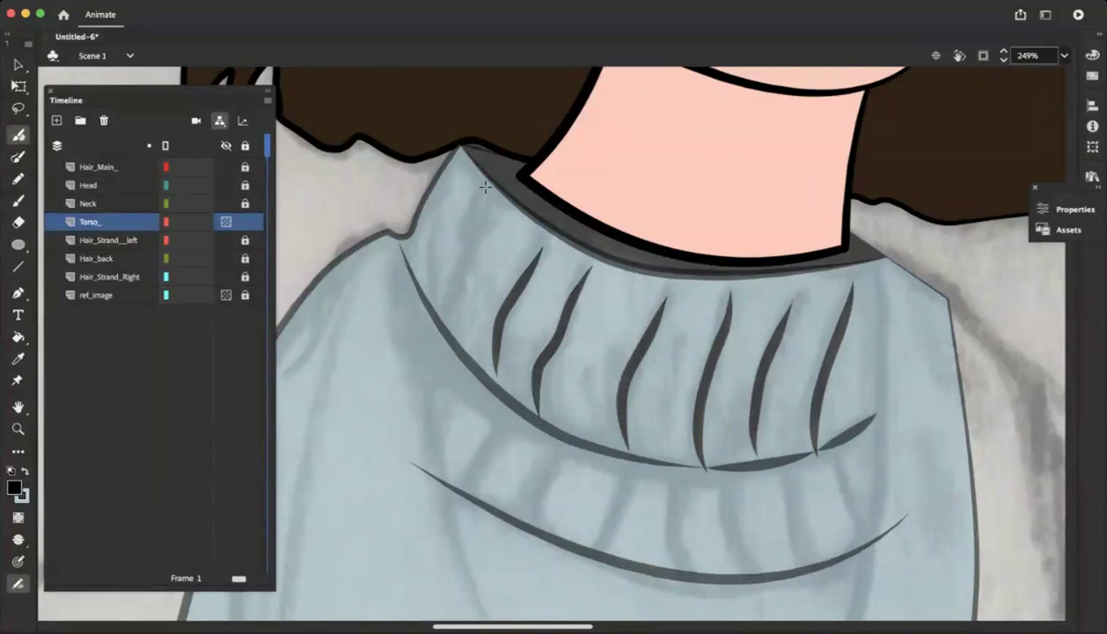
pyautogui.moveTo(486, 190); pyautogui.dragTo(438, 326)
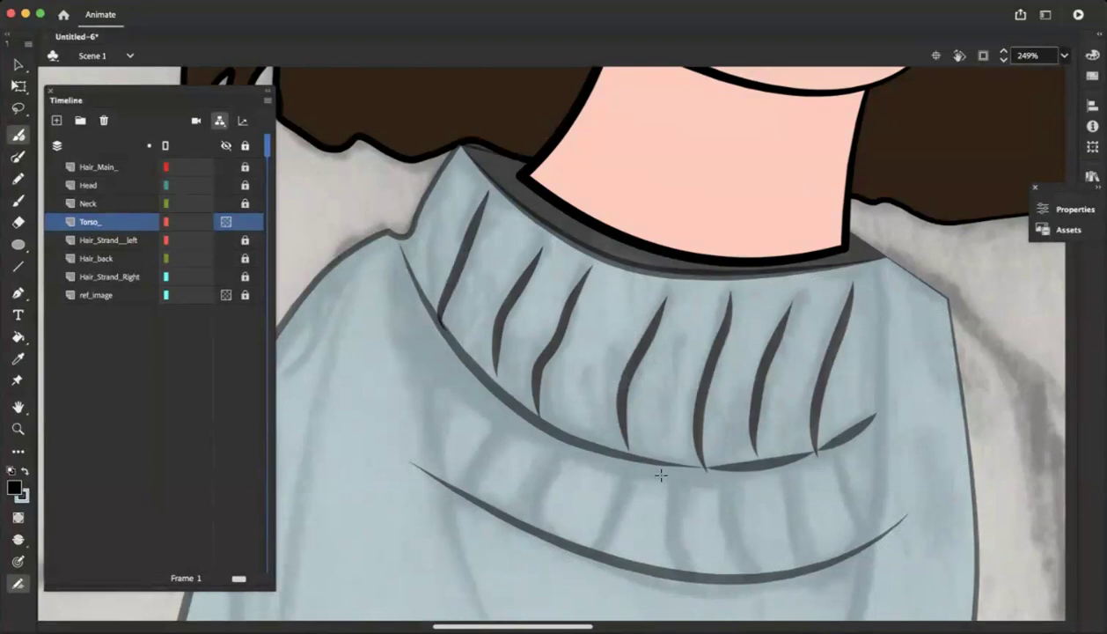
pyautogui.scroll(-5, 742, 497)
pyautogui.scroll(1, 741, 498)
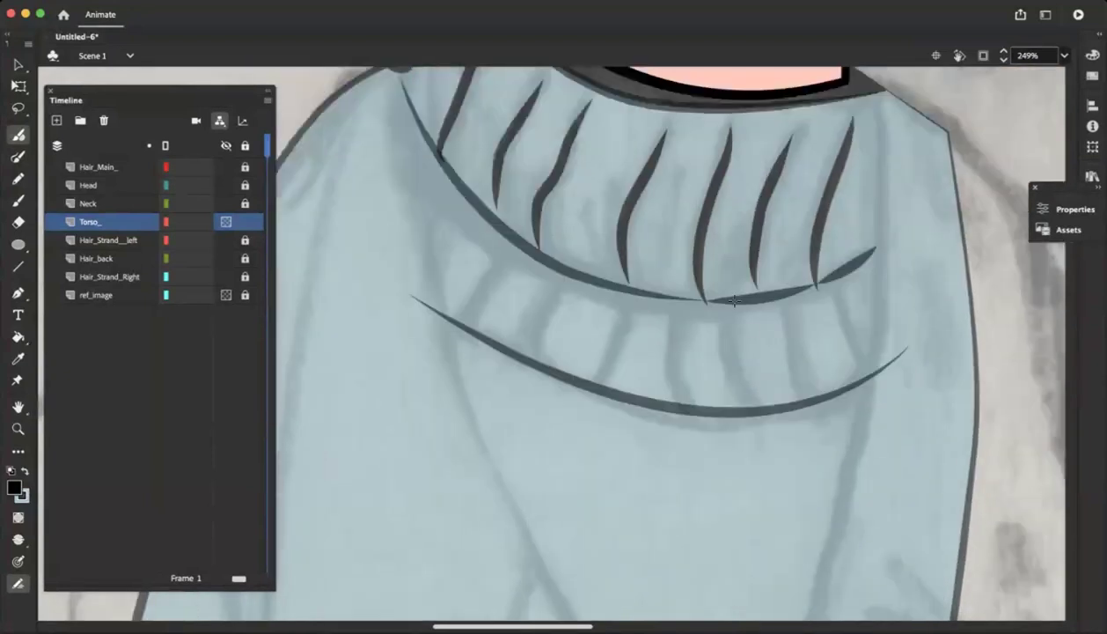
# Undo all the rib strokes just painted on the turtleneck's upper fold
pyautogui.press('super+z')
pyautogui.press('super+z')
pyautogui.press('super+z')
pyautogui.press('super+z')
pyautogui.press('super+z')
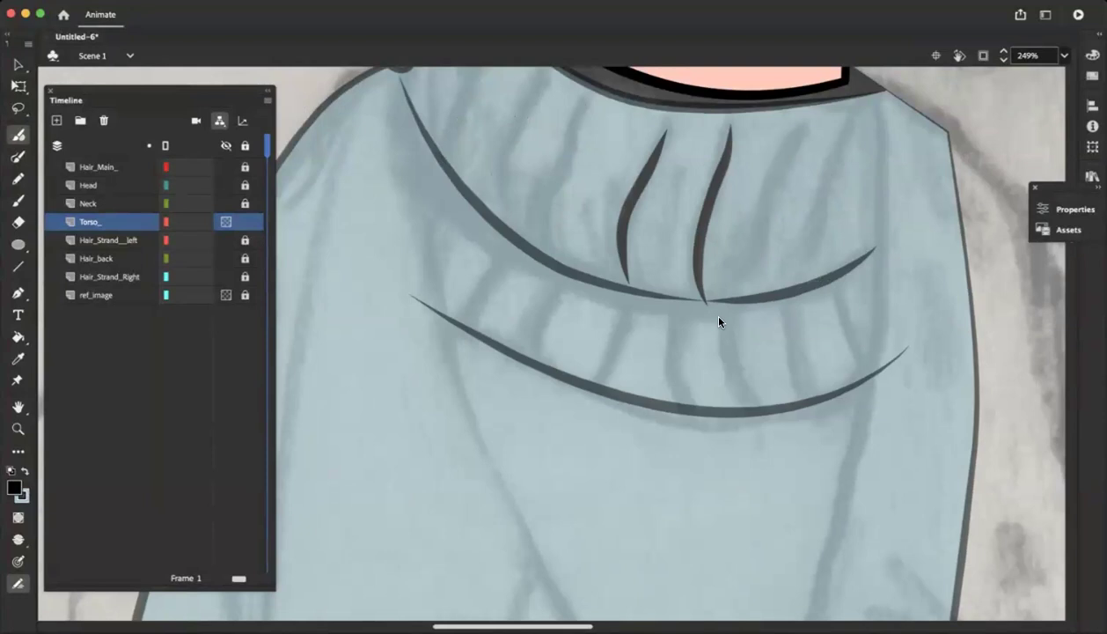
pyautogui.press('super+z')
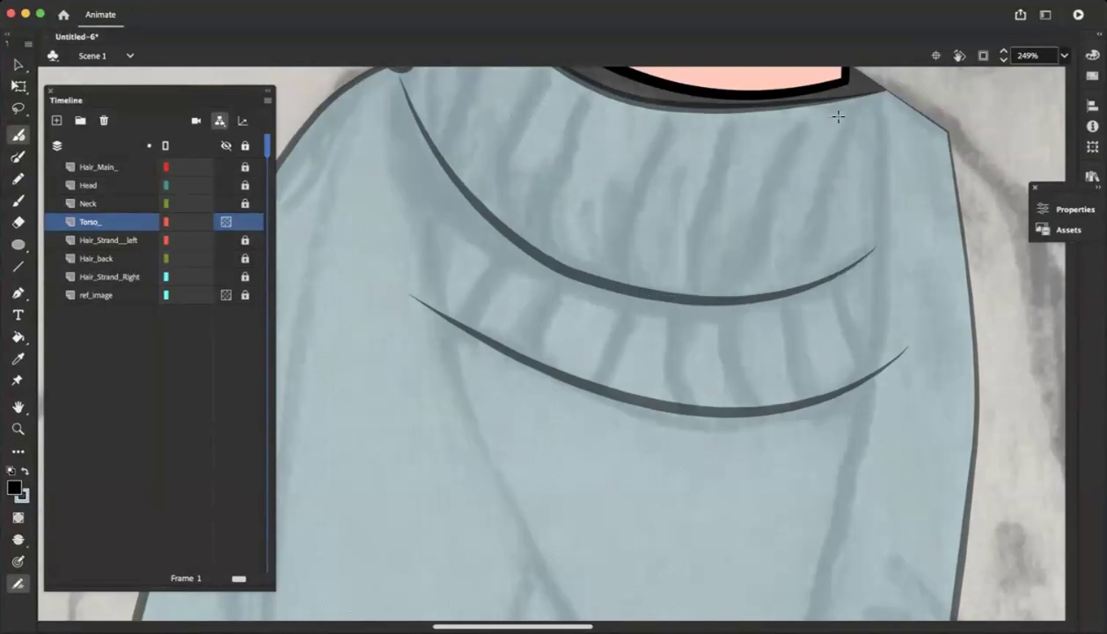
# Brush two tapered black rib strokes near the right end of the turtleneck's upper fold
pyautogui.moveTo(843, 114)
pyautogui.mouseDown()
pyautogui.moveTo(810, 243)
pyautogui.moveTo(793, 273)
pyautogui.mouseUp()
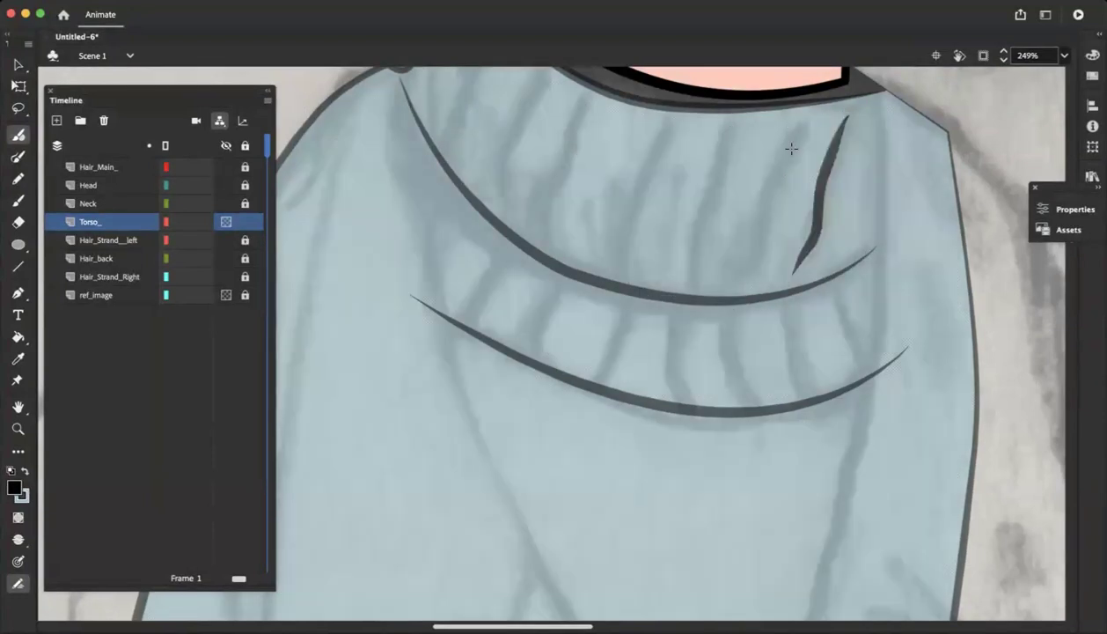
pyautogui.moveTo(797, 128)
pyautogui.mouseDown()
pyautogui.moveTo(739, 308)
pyautogui.moveTo(732, 296)
pyautogui.moveTo(756, 258)
pyautogui.moveTo(771, 143)
pyautogui.mouseUp()
pyautogui.press('super+z')
pyautogui.moveTo(693, 262)
pyautogui.mouseDown()
pyautogui.moveTo(735, 176)
pyautogui.moveTo(741, 116)
pyautogui.mouseUp()
pyautogui.press('super+z')
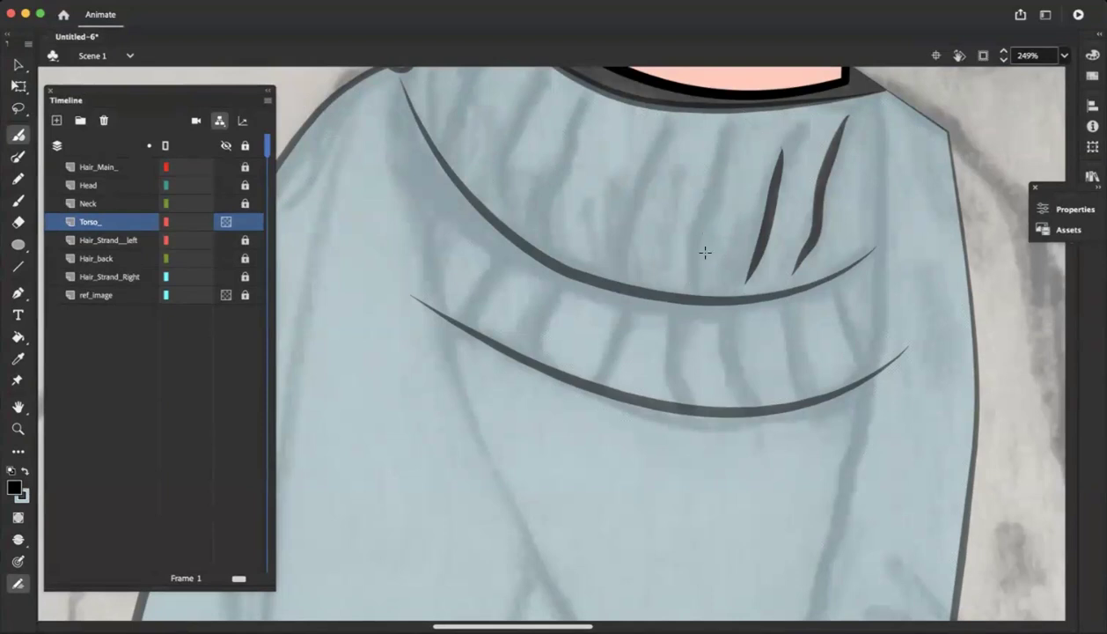
# Try brushing further rib strokes in the middle of the upper fold, then undo them
pyautogui.moveTo(691, 268)
pyautogui.mouseDown()
pyautogui.moveTo(701, 155)
pyautogui.moveTo(721, 115)
pyautogui.moveTo(661, 145)
pyautogui.mouseUp()
pyautogui.moveTo(649, 208); pyautogui.dragTo(622, 256)
pyautogui.press('super+z')
pyautogui.press('super+z')
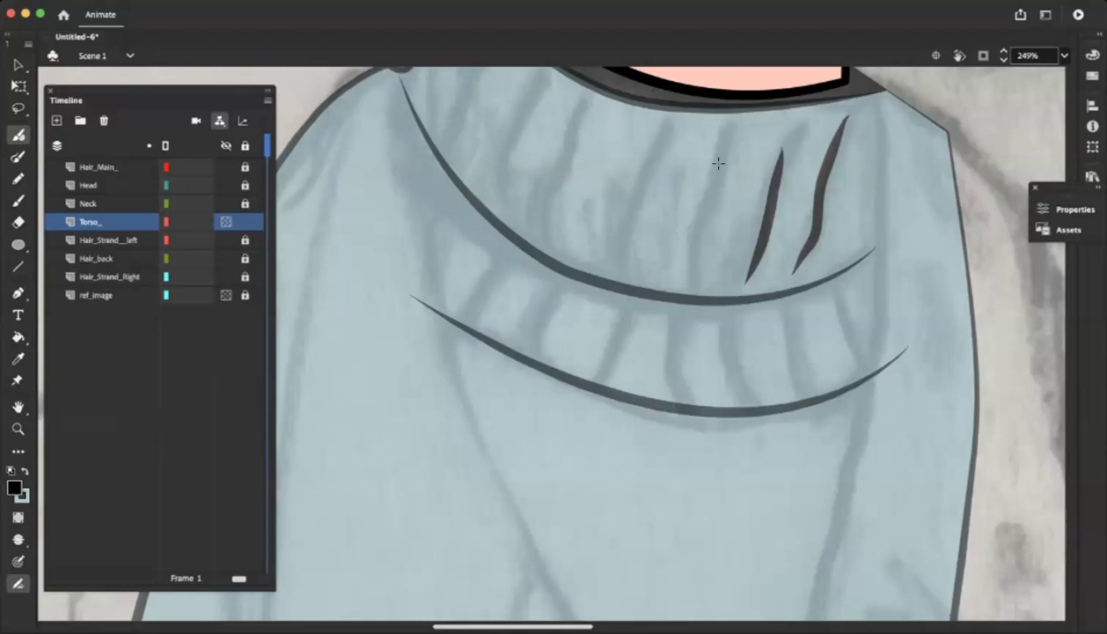
# Brush the remaining tapered rib strokes from the middle of the upper fold to its left corner, including short accent strokes
pyautogui.moveTo(699, 281)
pyautogui.mouseDown()
pyautogui.moveTo(729, 118)
pyautogui.moveTo(611, 239)
pyautogui.moveTo(612, 273)
pyautogui.mouseUp()
pyautogui.moveTo(588, 196); pyautogui.dragTo(591, 255)
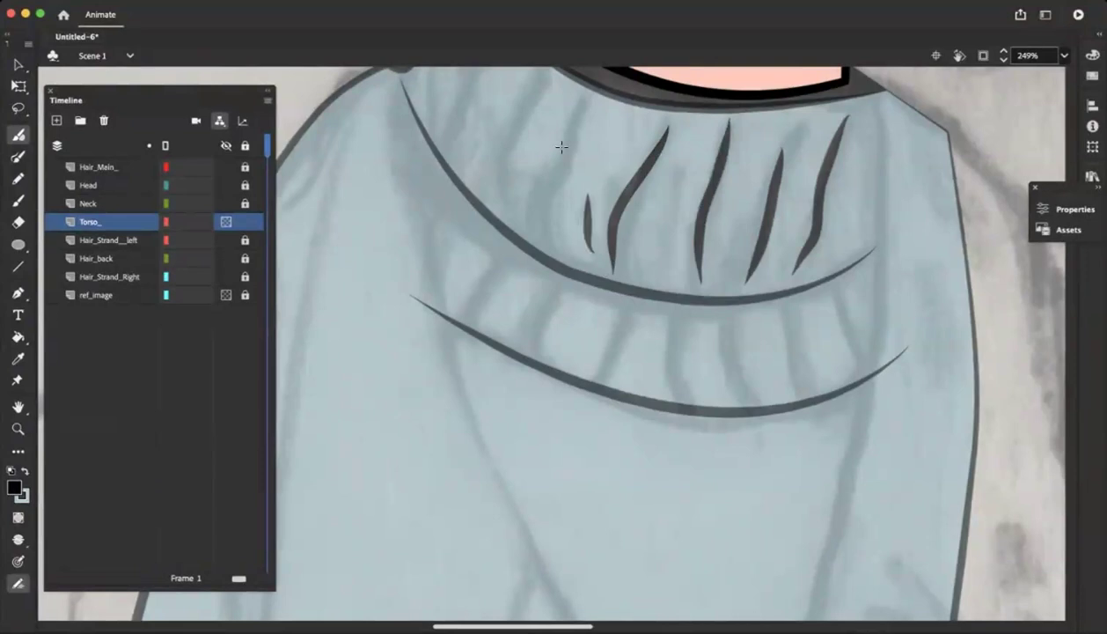
pyautogui.moveTo(576, 103)
pyautogui.mouseDown()
pyautogui.moveTo(545, 176)
pyautogui.moveTo(539, 230)
pyautogui.mouseUp()
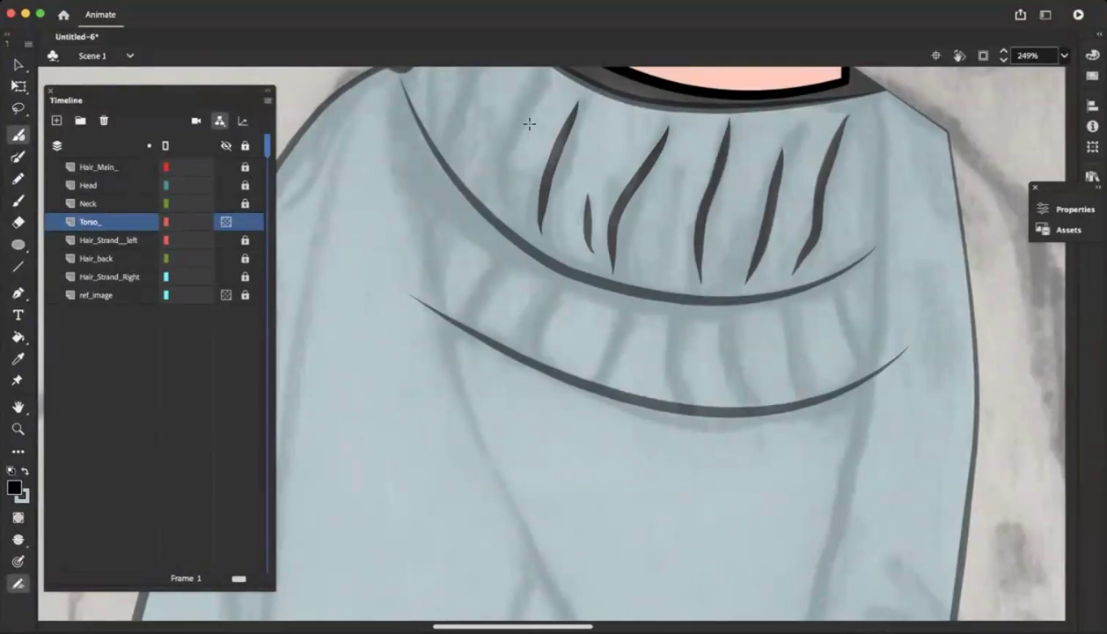
pyautogui.scroll(3, 522, 82)
pyautogui.hscroll(-5, 522, 81)
pyautogui.moveTo(744, 191); pyautogui.dragTo(707, 256)
pyautogui.moveTo(698, 297); pyautogui.dragTo(701, 304)
pyautogui.moveTo(687, 159); pyautogui.dragTo(655, 254)
pyautogui.moveTo(674, 131); pyautogui.dragTo(642, 208)
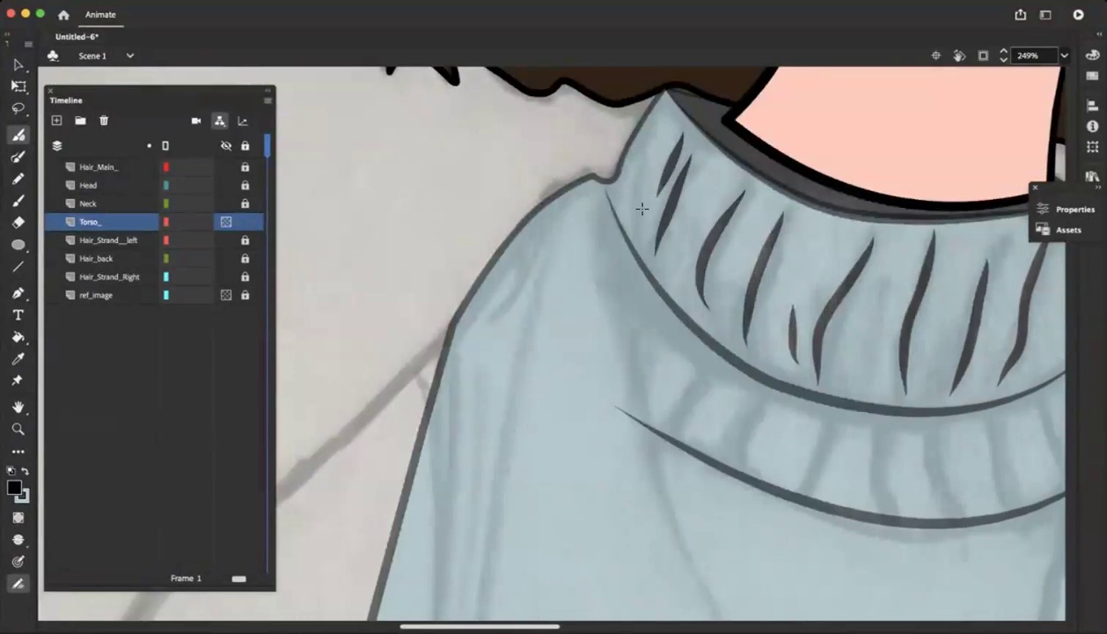
# Try brushing a shadow contour beneath the left part of the turtleneck's fold line
pyautogui.scroll(-3, 591, 275)
pyautogui.scroll(-3, 688, 262)
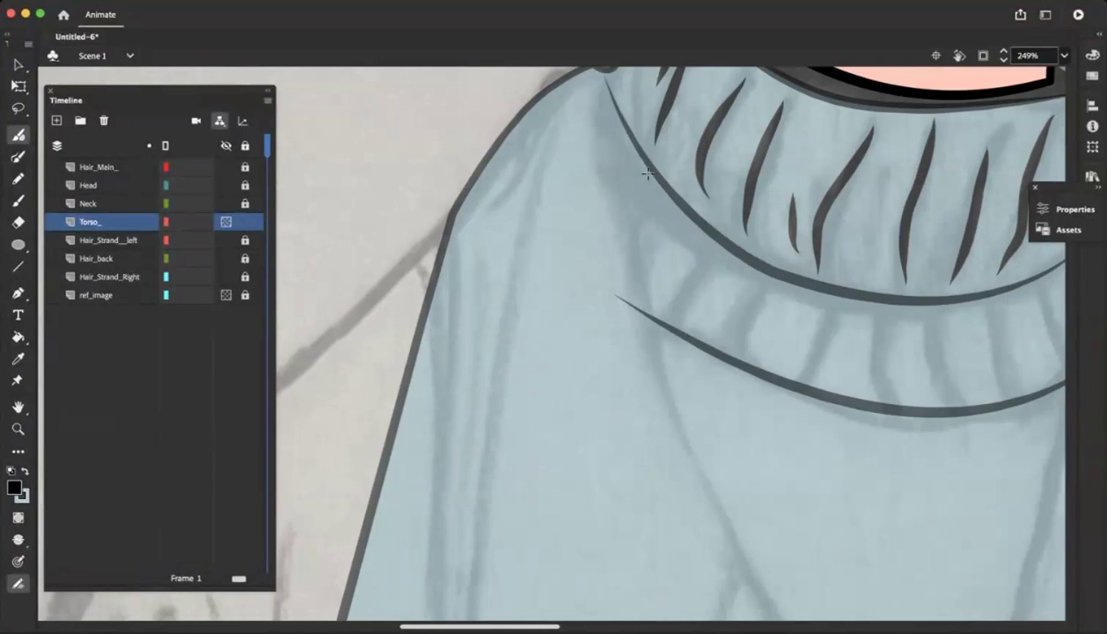
pyautogui.moveTo(601, 84)
pyautogui.mouseDown()
pyautogui.moveTo(597, 158)
pyautogui.moveTo(696, 252)
pyautogui.moveTo(771, 277)
pyautogui.mouseUp()
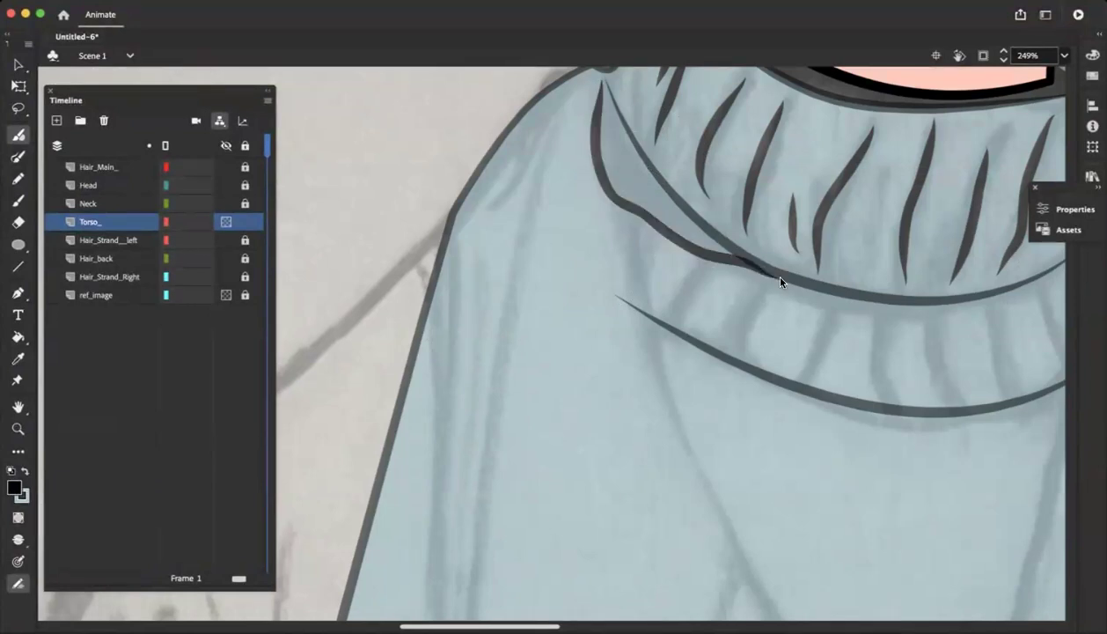
pyautogui.scroll(-3, 766, 272)
pyautogui.hscroll(-2, 766, 272)
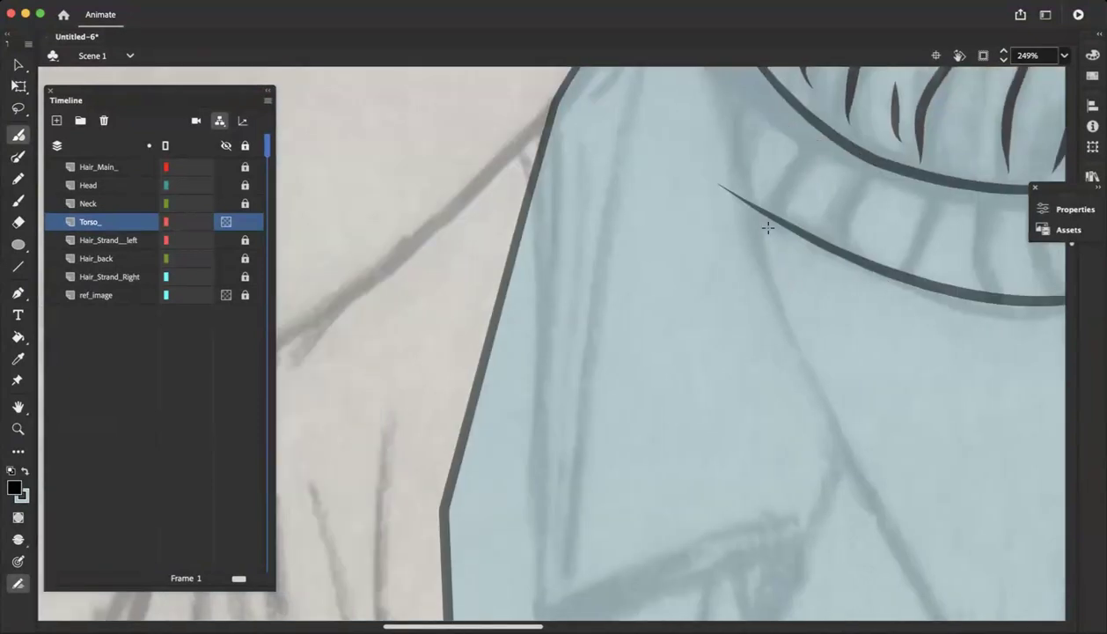
pyautogui.scroll(3, 768, 227)
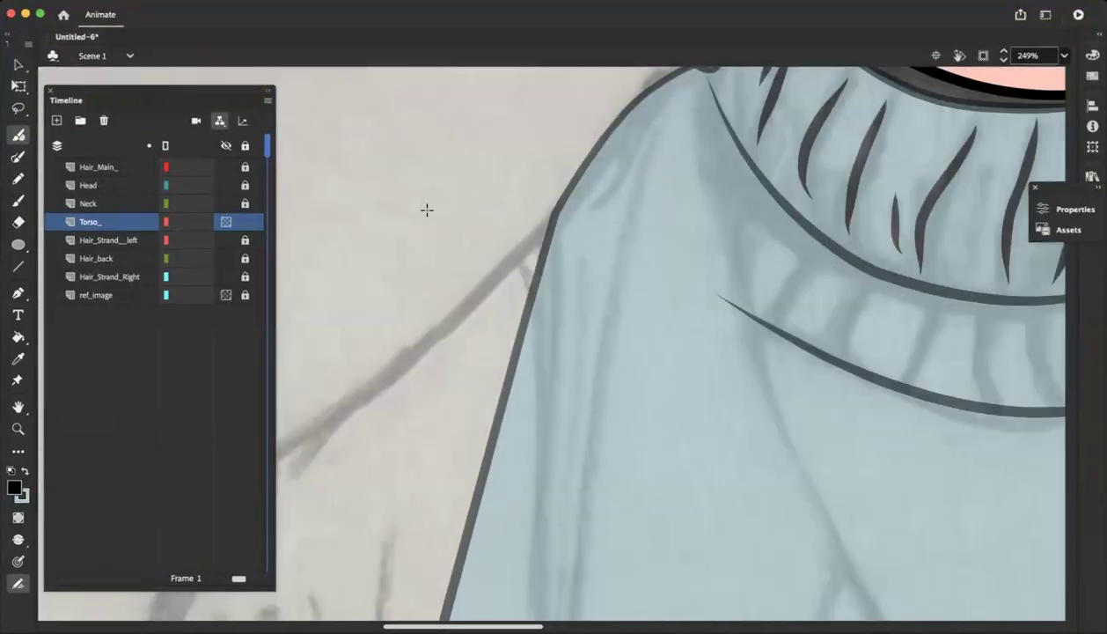
pyautogui.hscroll(5, 477, 207)
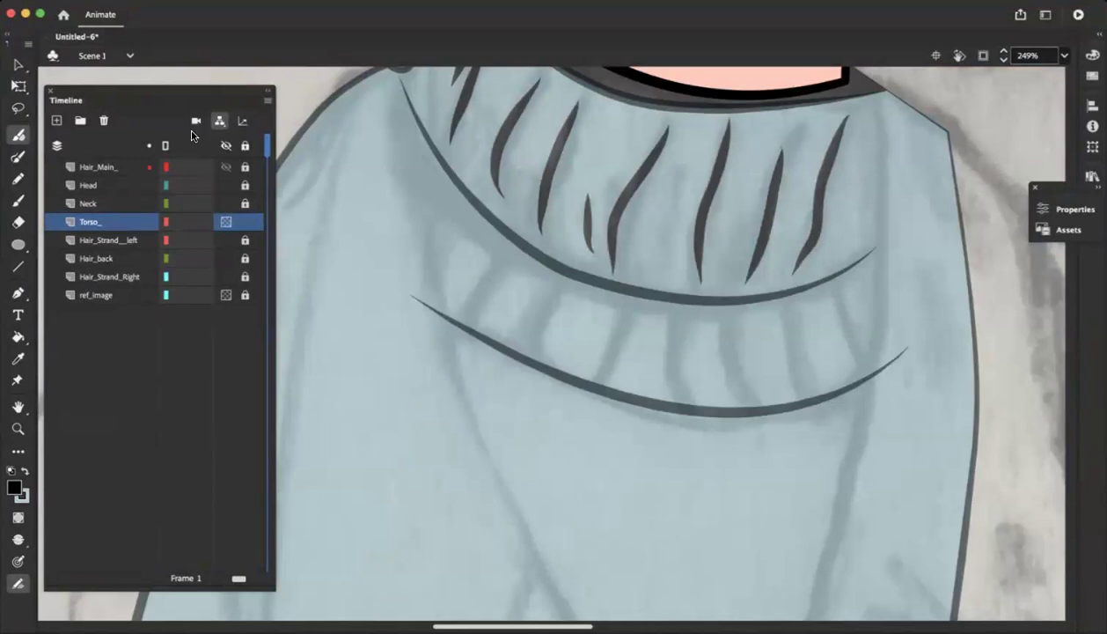
pyautogui.click(18, 65)
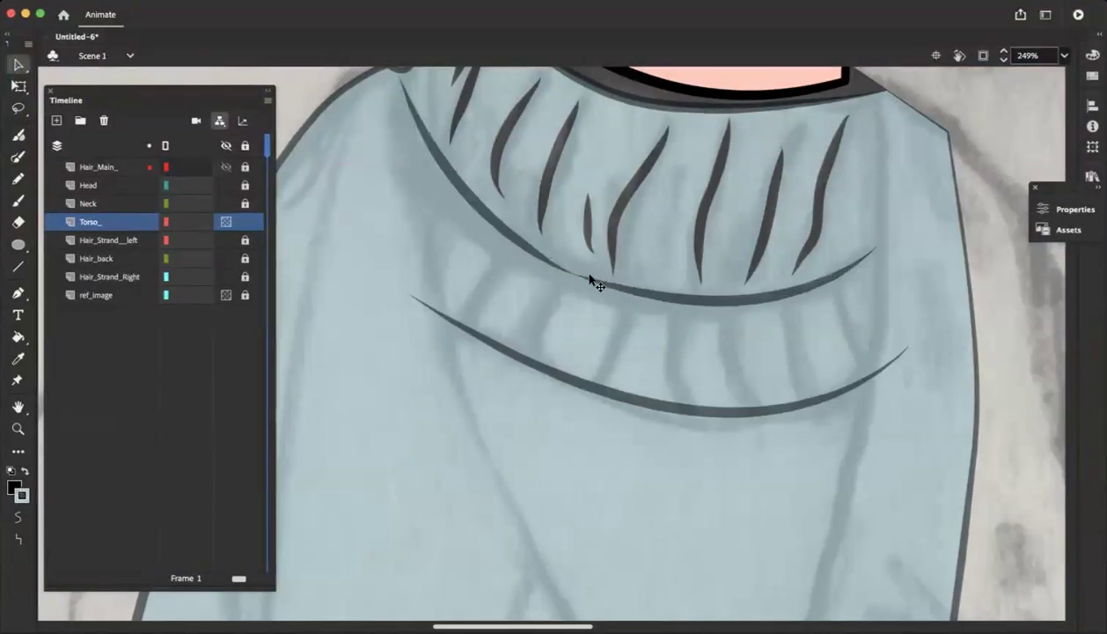
pyautogui.click(506, 235)
pyautogui.click(308, 163)
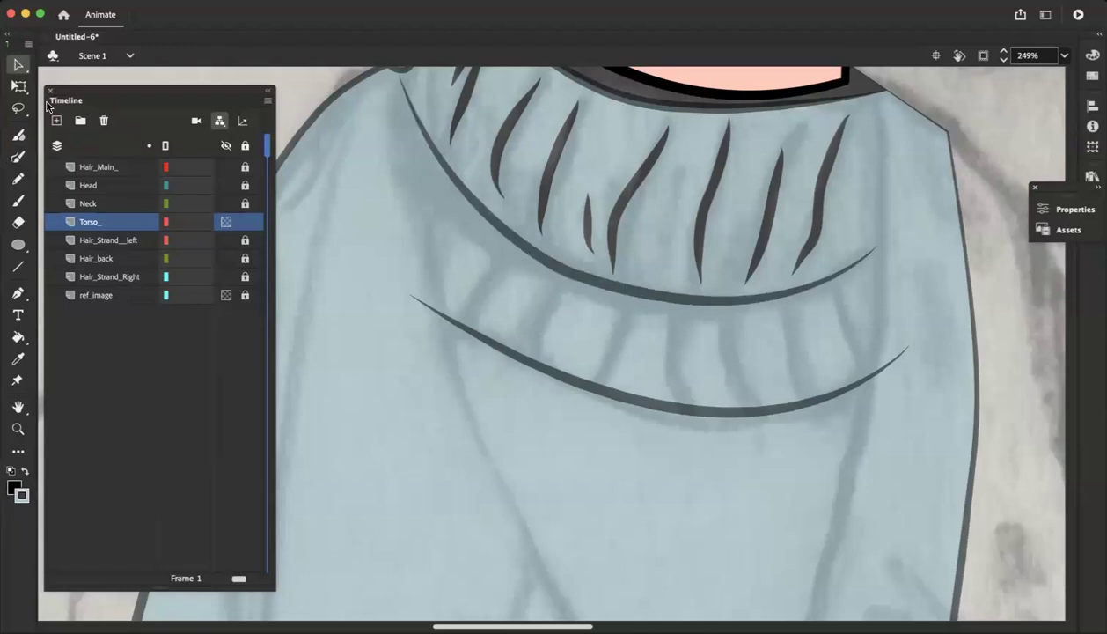
# Try tracing a shadow contour beneath the turtleneck's upper fold line with the Line and Pen tools, then undo it
pyautogui.click(18, 266)
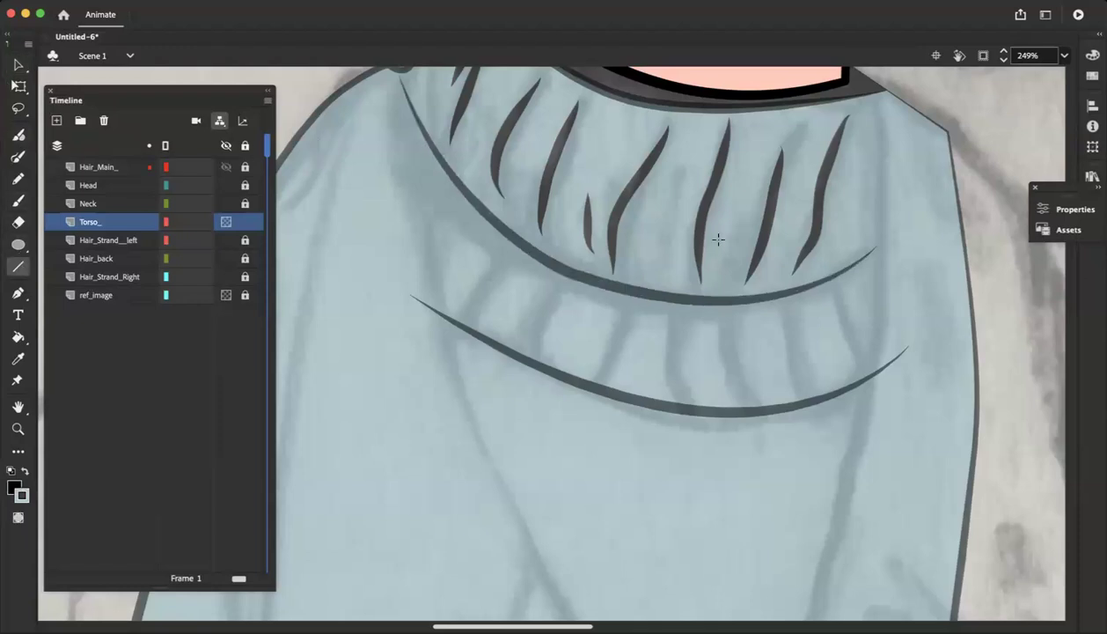
pyautogui.moveTo(859, 302)
pyautogui.mouseDown()
pyautogui.moveTo(635, 305)
pyautogui.moveTo(346, 188)
pyautogui.mouseUp()
pyautogui.press('super+z')
pyautogui.click(19, 294)
pyautogui.click(389, 86)
pyautogui.moveTo(448, 220); pyautogui.dragTo(452, 227)
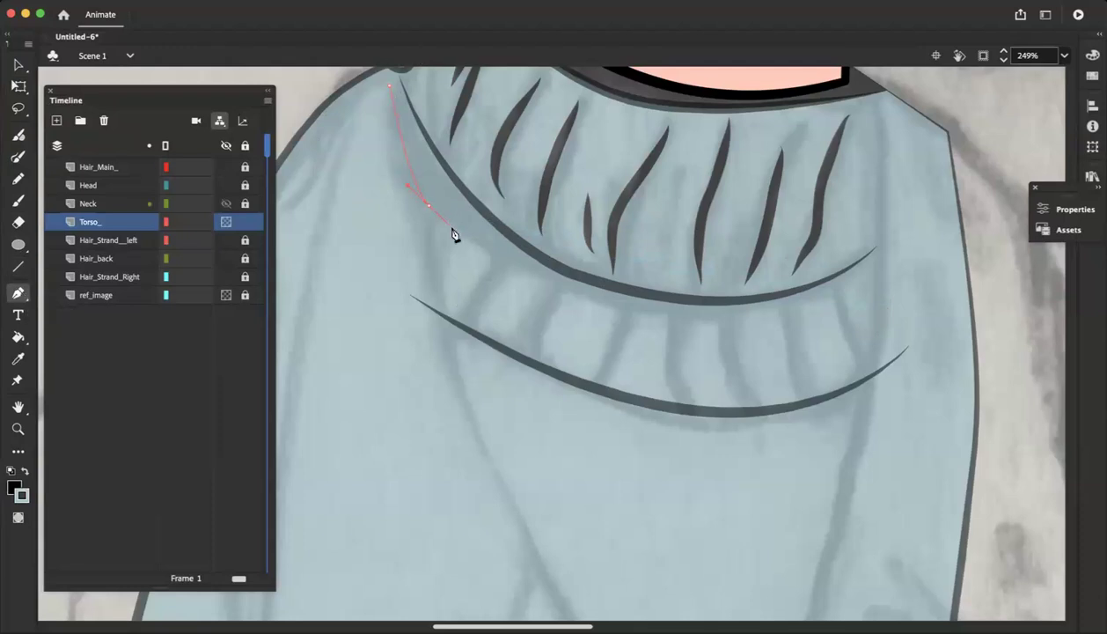
pyautogui.click(557, 284)
pyautogui.press('super+z')
pyautogui.press('super+z')
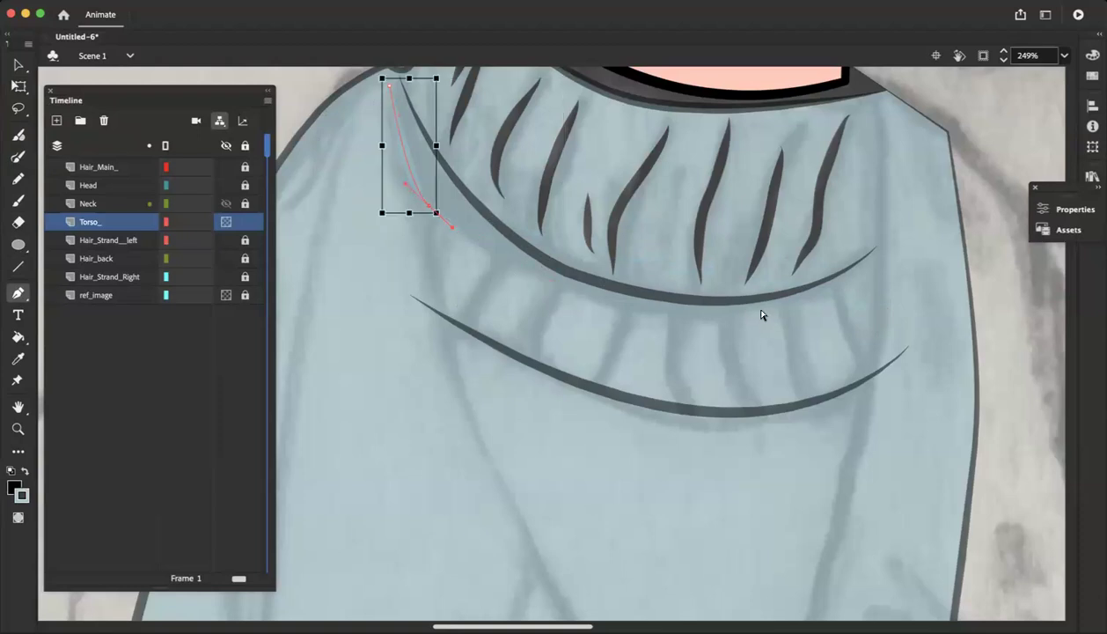
# Try drawing a black Pen contour beneath the turtleneck's upper fold line, from its left corner to its right end
pyautogui.click(24, 474)
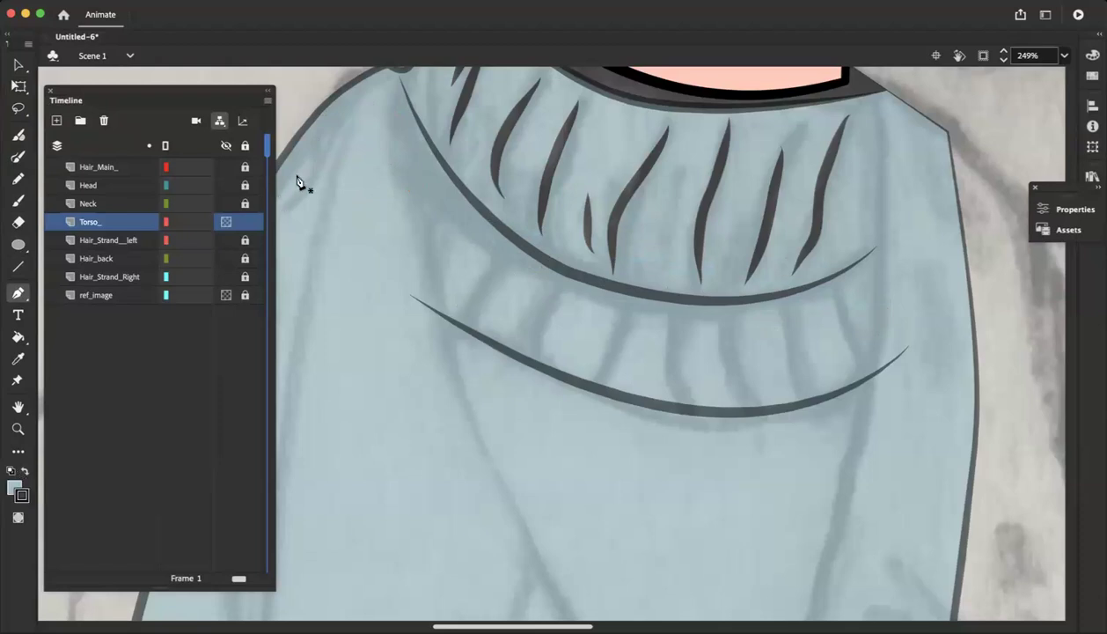
pyautogui.click(386, 85)
pyautogui.click(584, 298)
pyautogui.click(721, 318)
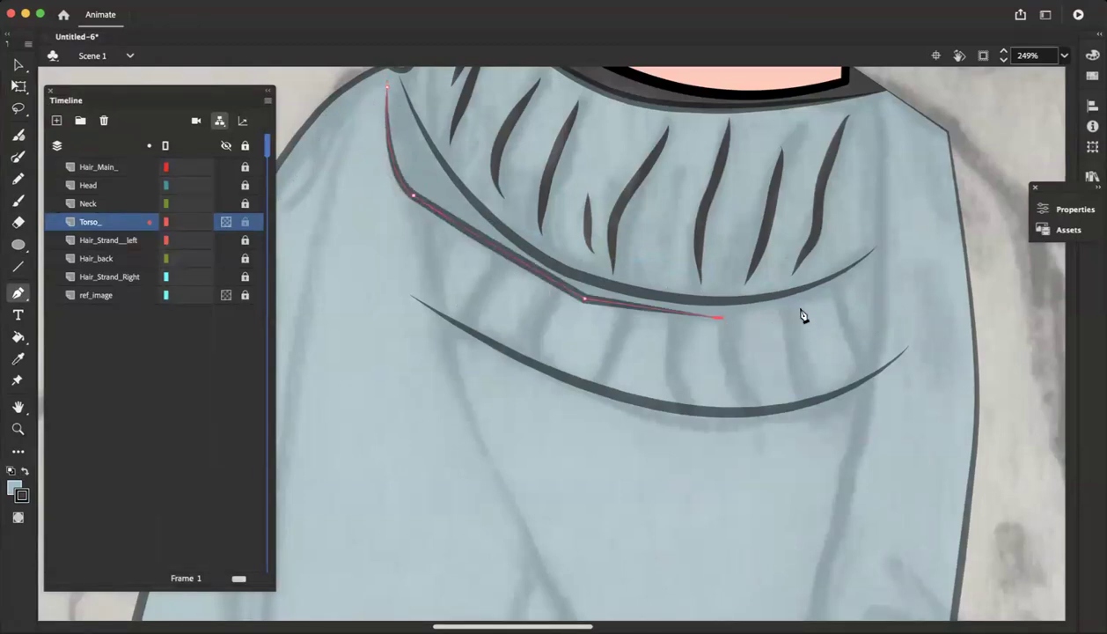
pyautogui.press('super+z')
pyautogui.press('super+z')
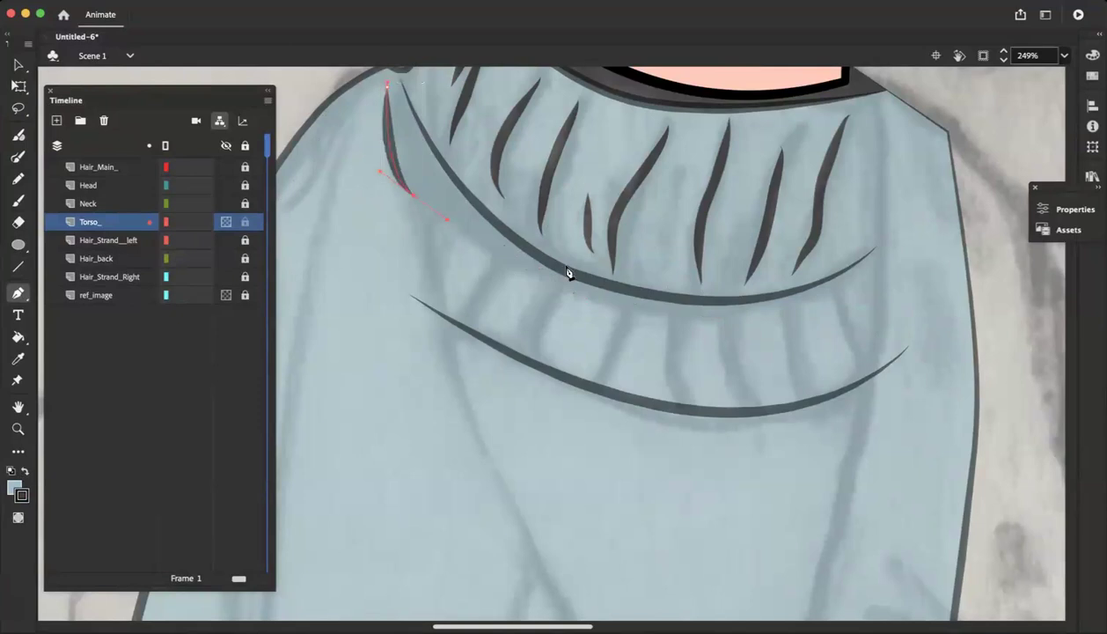
pyautogui.moveTo(567, 296); pyautogui.dragTo(605, 316)
pyautogui.click(770, 306)
pyautogui.moveTo(796, 301); pyautogui.dragTo(803, 295)
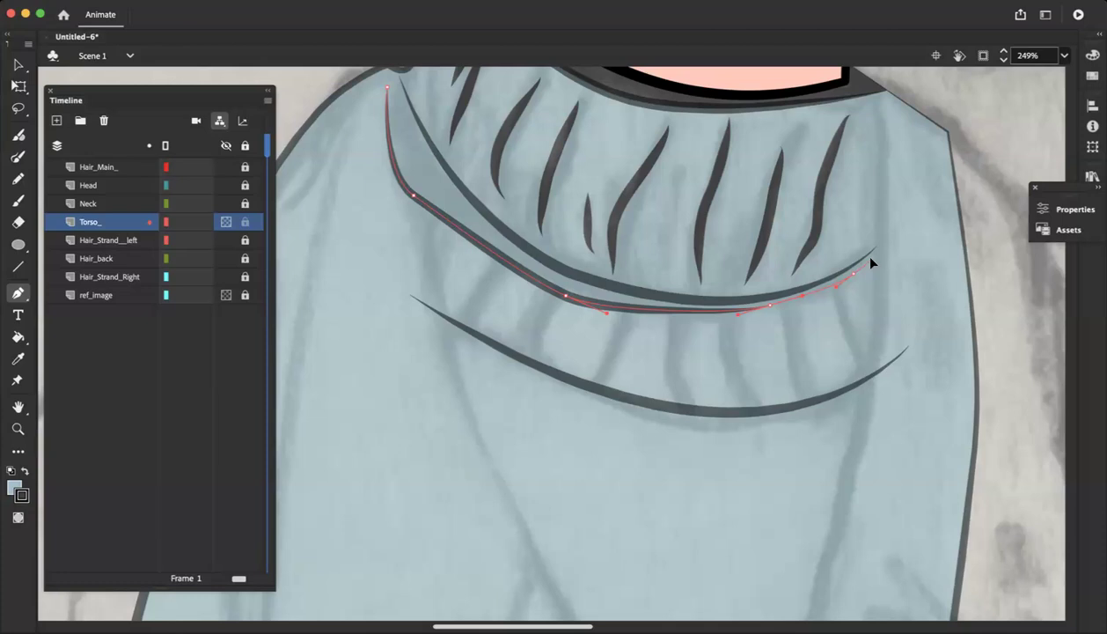
pyautogui.click(869, 259)
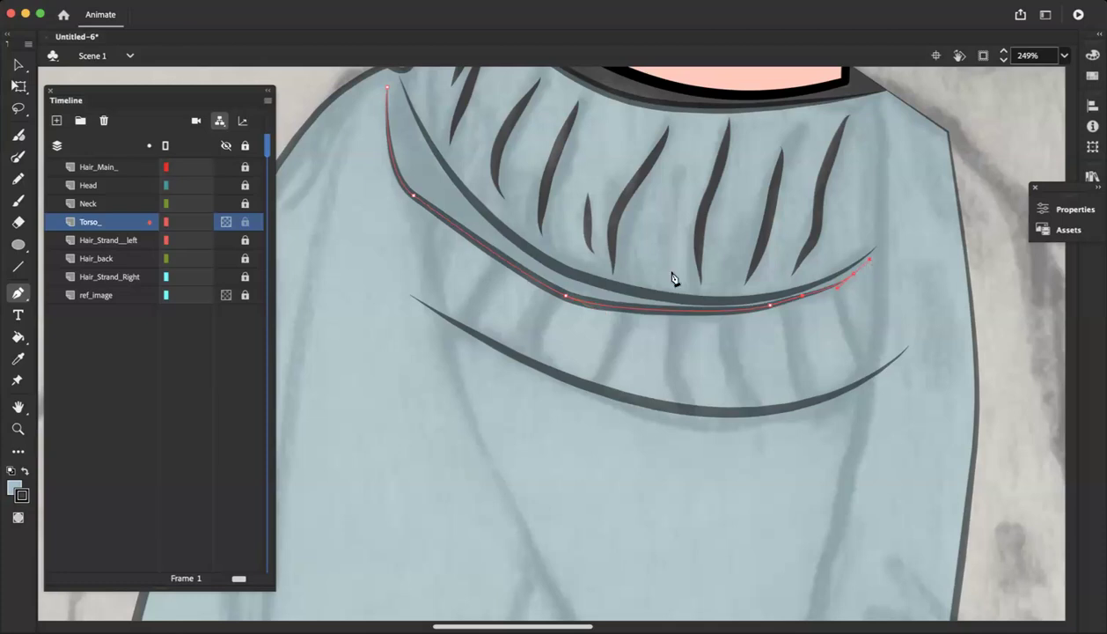
# Try reshaping the contour's curve around its middle-left anchor, then undo the entire contour
pyautogui.click(565, 298)
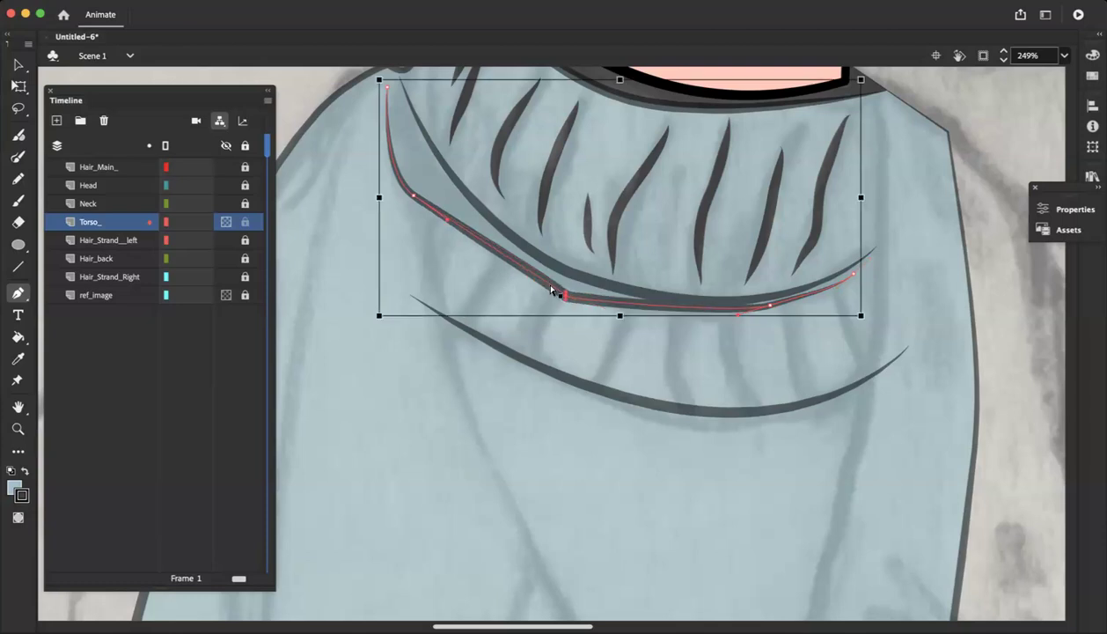
pyautogui.press('super+z')
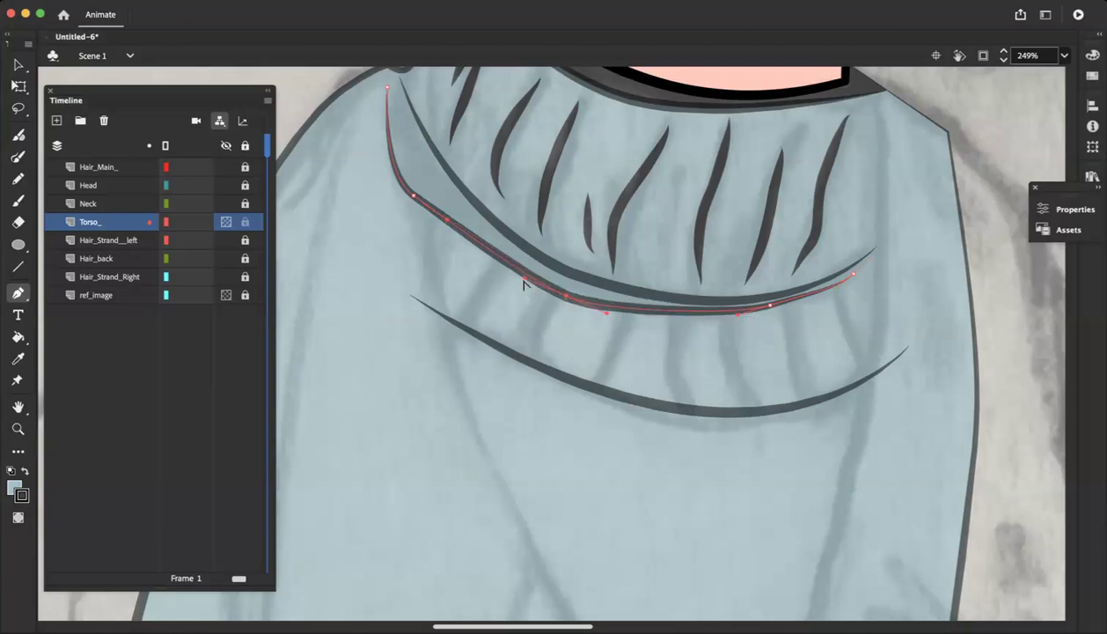
pyautogui.moveTo(523, 277); pyautogui.dragTo(506, 258)
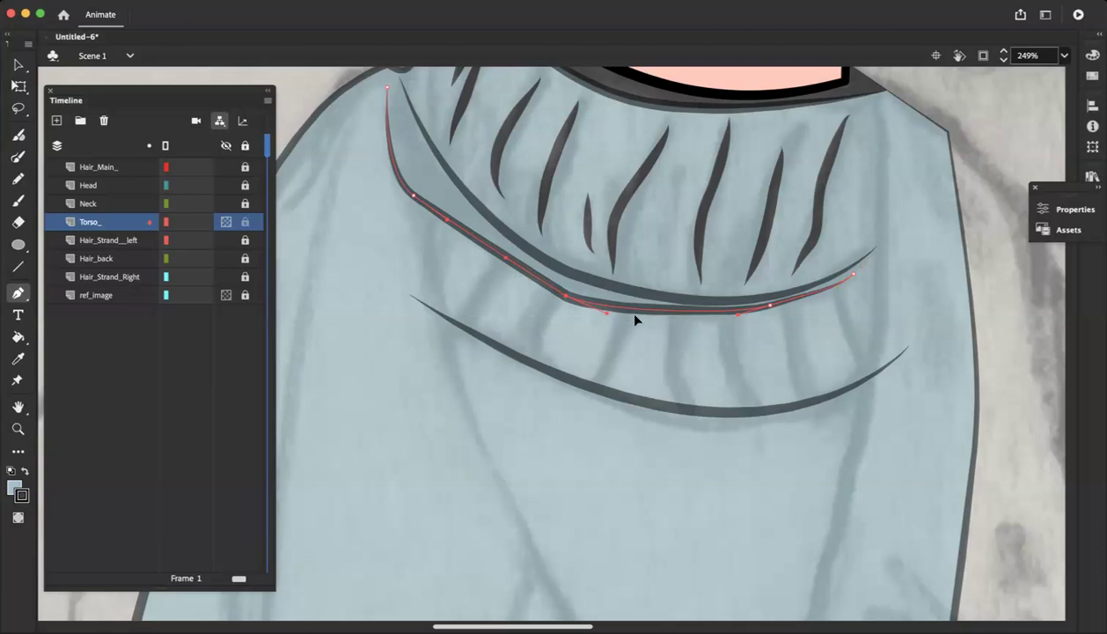
pyautogui.moveTo(607, 313); pyautogui.dragTo(645, 318)
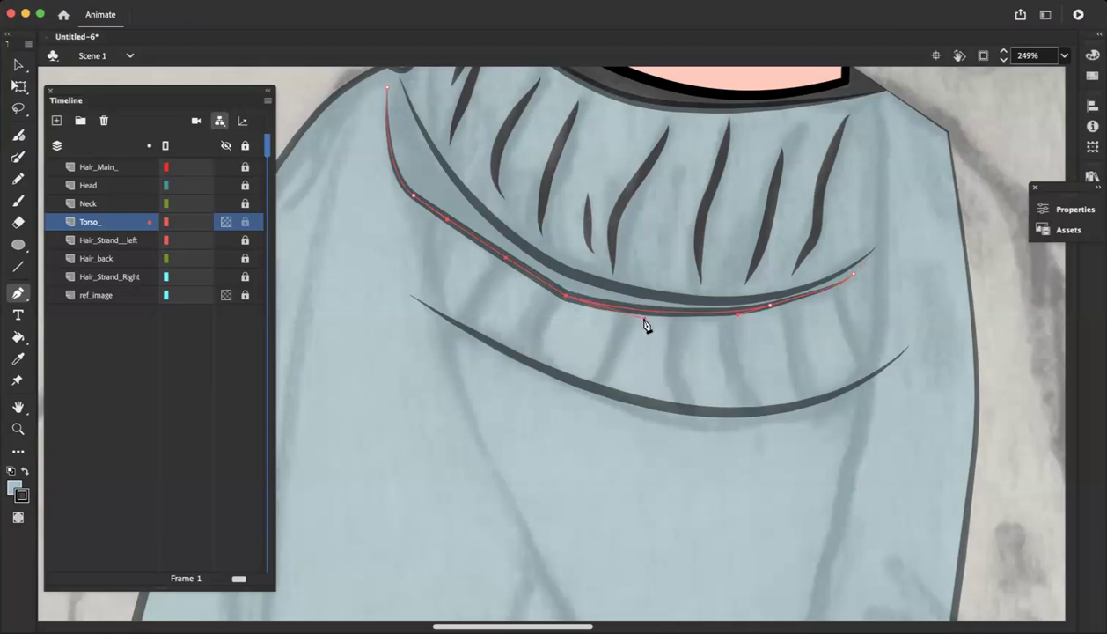
pyautogui.press('super+z')
pyautogui.press('super+z')
pyautogui.press('super+z')
pyautogui.press('super+z')
pyautogui.press('super+z')
pyautogui.press('super+z')
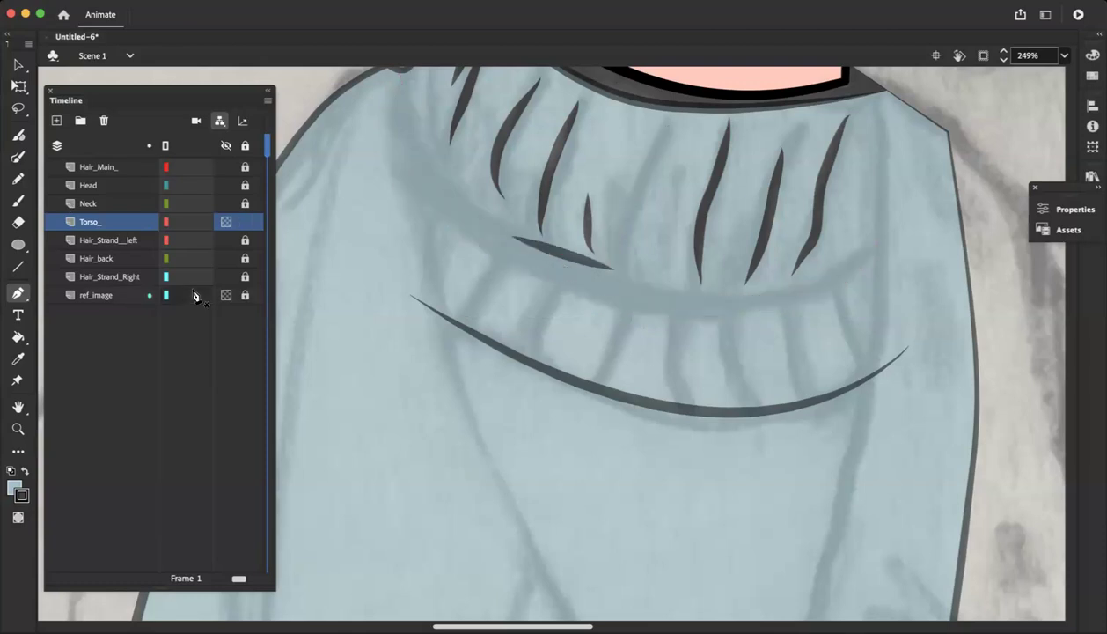
pyautogui.press('super+y')
pyautogui.press('super+y')
pyautogui.press('super+y')
pyautogui.press('super+y')
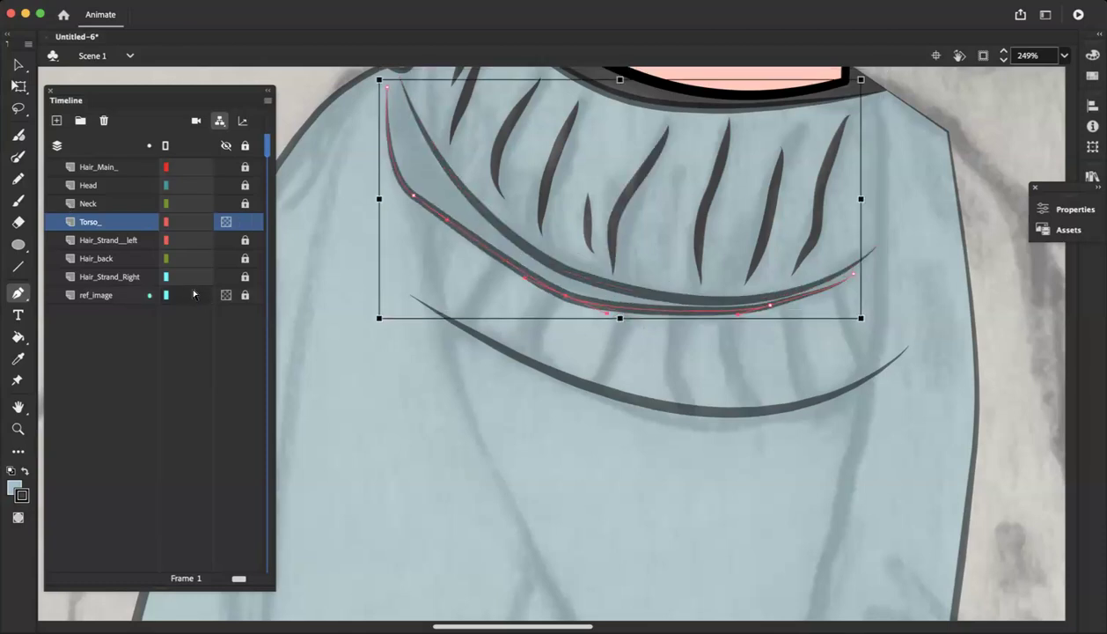
pyautogui.press('super+z')
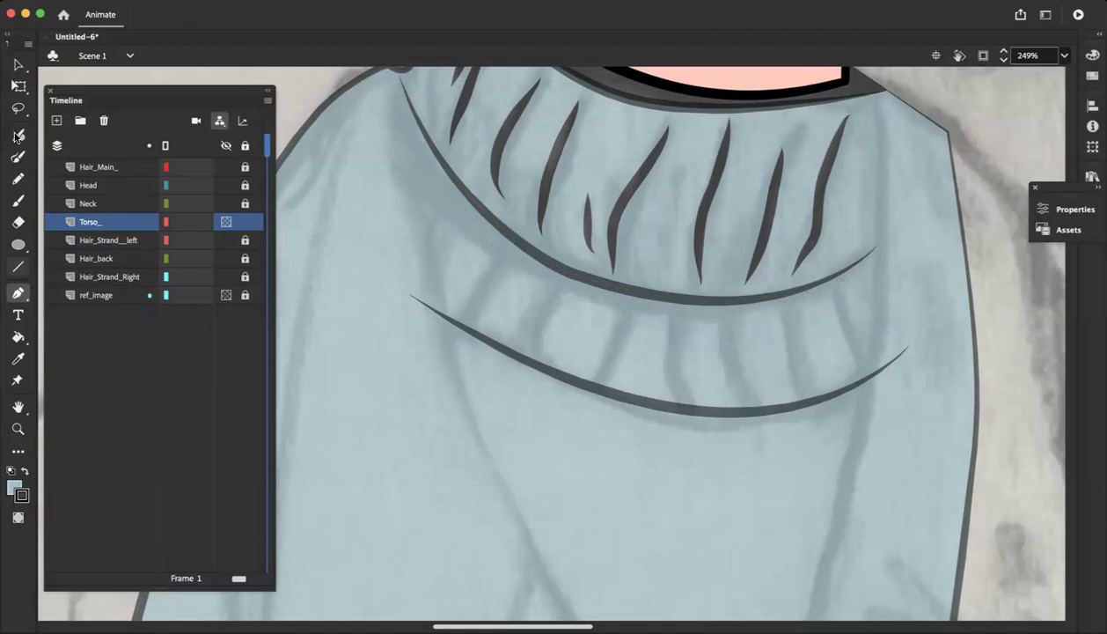
# Brush three tapered black rib strokes at the right end of the turtleneck's lower fold, with black fill
pyautogui.click(19, 136)
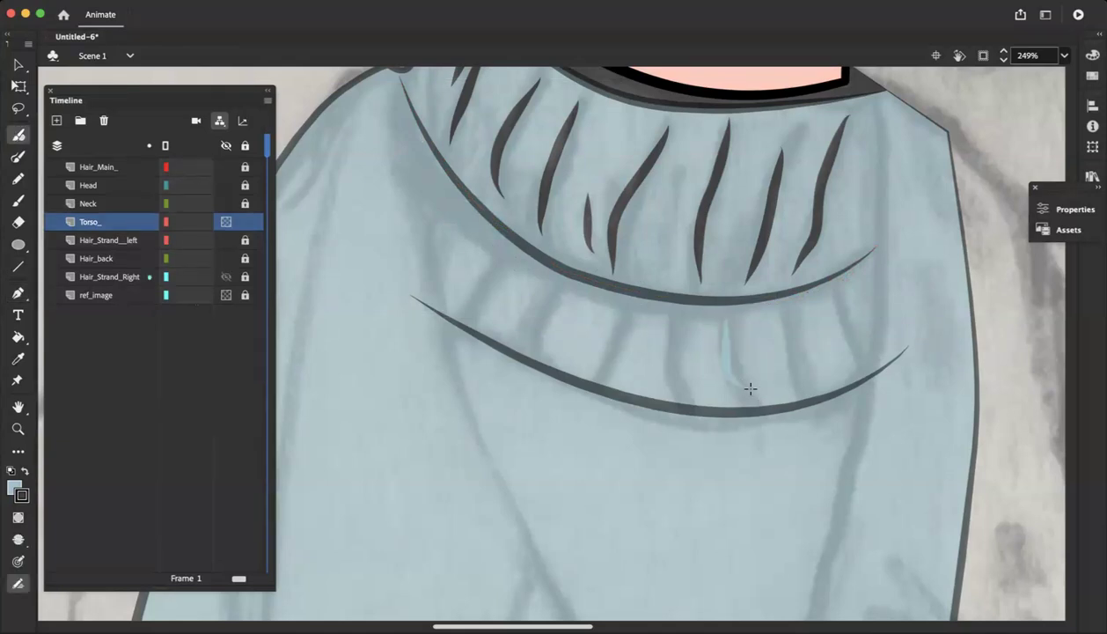
pyautogui.click(10, 471)
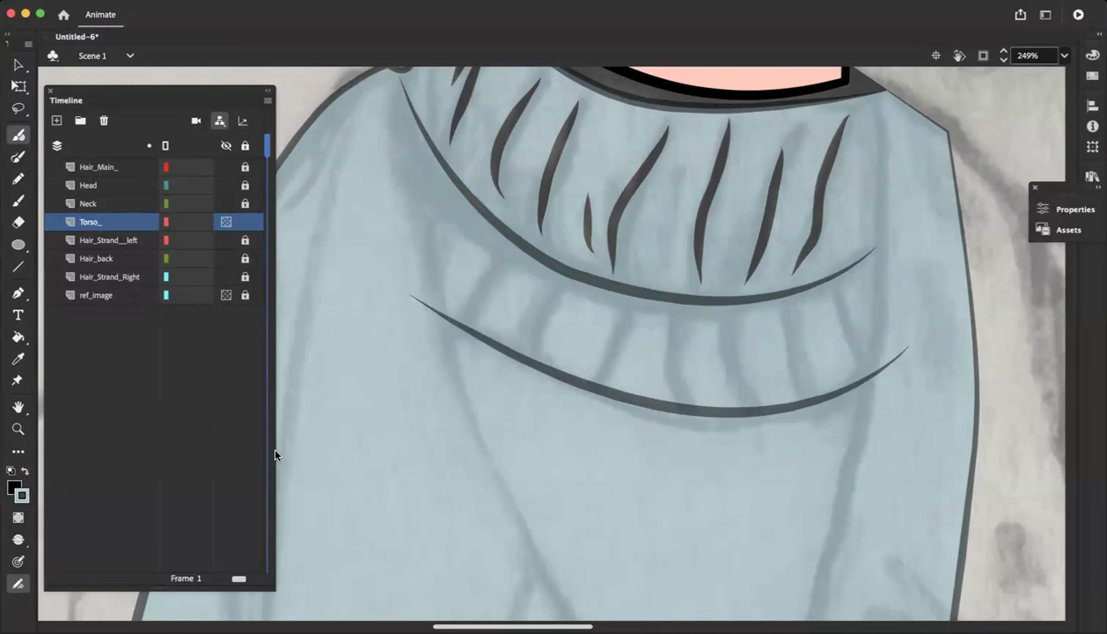
pyautogui.hscroll(-5, 276, 455)
pyautogui.hscroll(7, 594, 458)
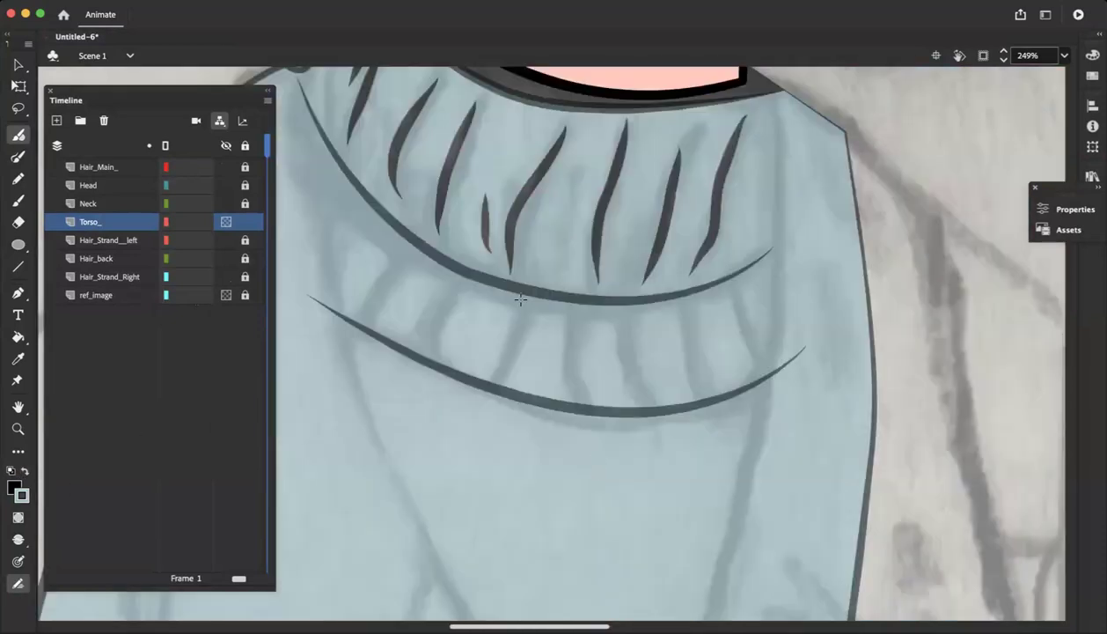
pyautogui.hscroll(5, 521, 299)
pyautogui.moveTo(525, 294); pyautogui.dragTo(563, 362)
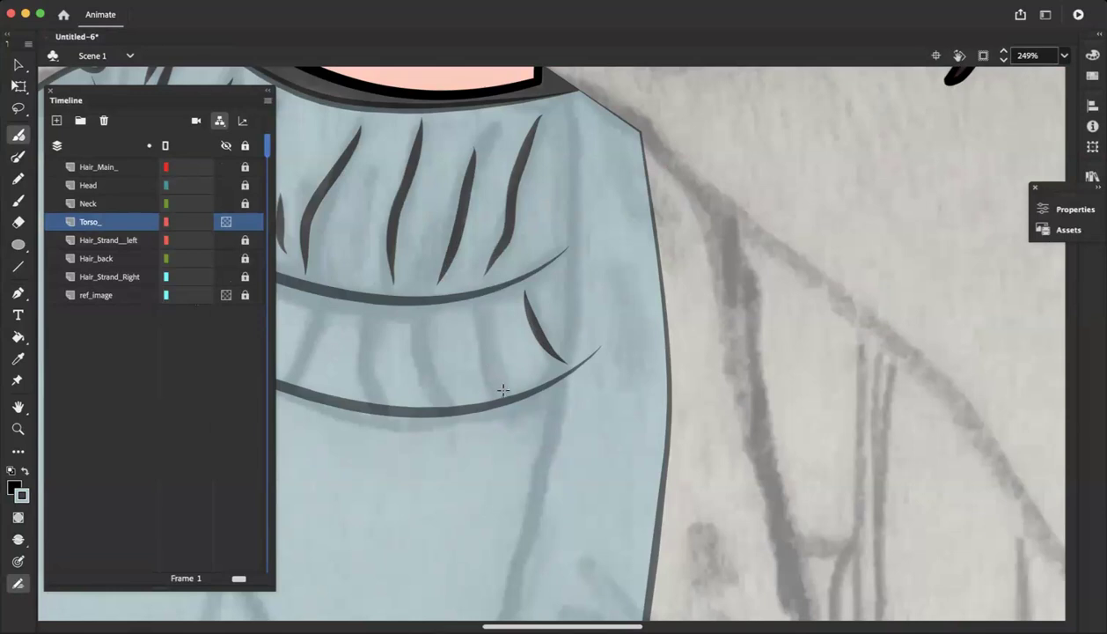
pyautogui.moveTo(503, 390); pyautogui.dragTo(487, 306)
pyautogui.moveTo(422, 328); pyautogui.dragTo(417, 387)
pyautogui.hscroll(-9, 378, 368)
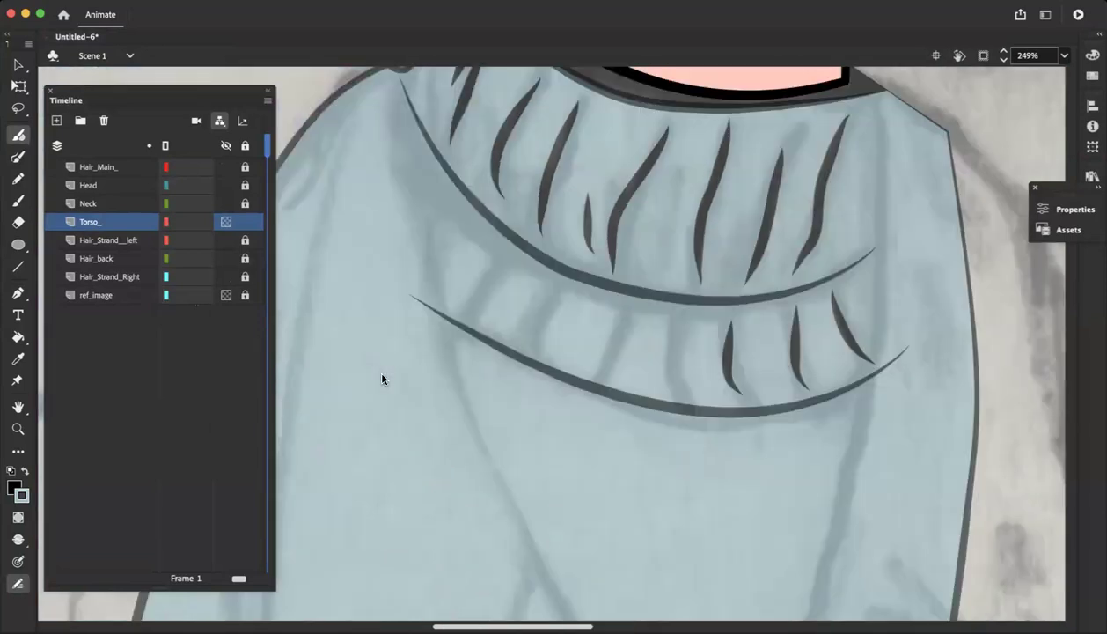
# Try brushing two more rib strokes in the middle of the lower fold, then undo them
pyautogui.moveTo(775, 320)
pyautogui.mouseDown()
pyautogui.moveTo(765, 354)
pyautogui.moveTo(778, 395)
pyautogui.mouseUp()
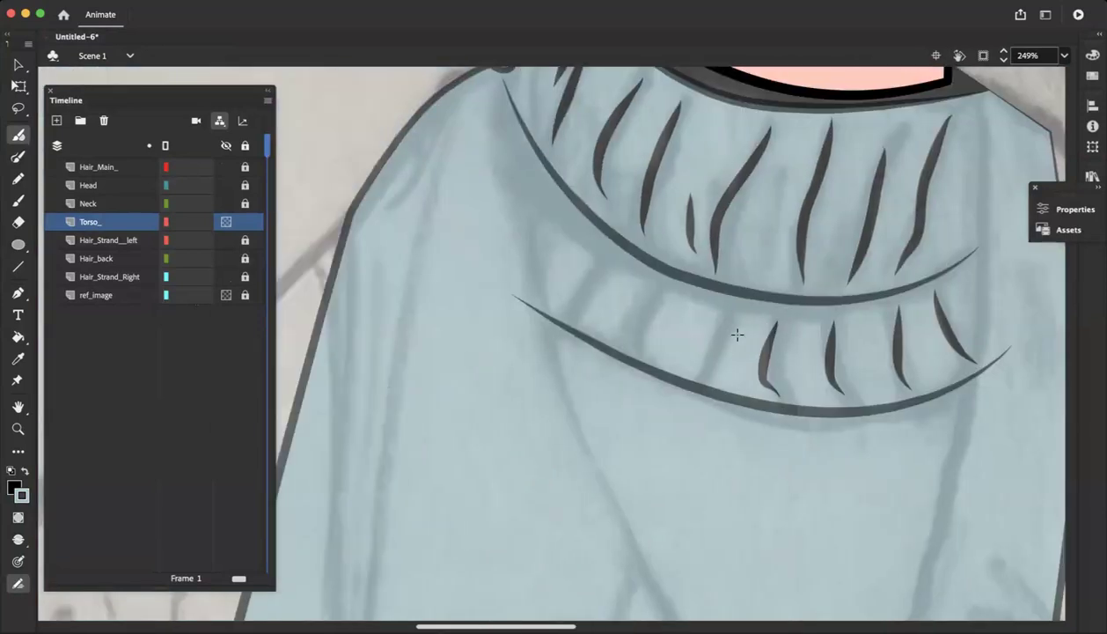
pyautogui.moveTo(727, 313); pyautogui.dragTo(711, 367)
pyautogui.press('super+z')
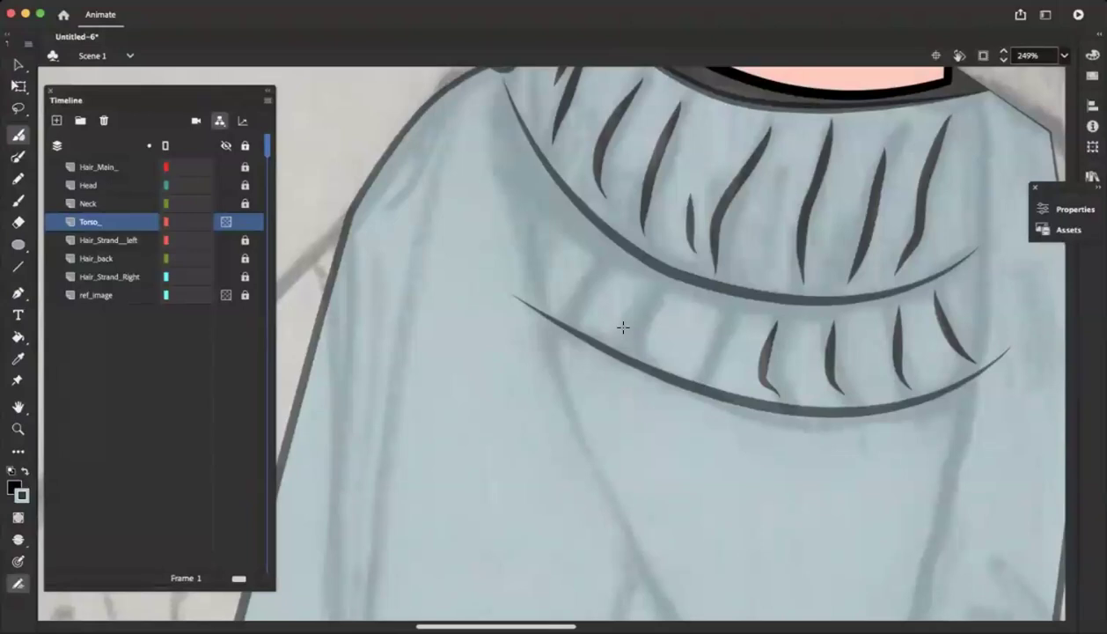
pyautogui.press('super+z')
# Brush the remaining tapered rib strokes from the middle of the lower fold to its left end
pyautogui.moveTo(780, 315); pyautogui.dragTo(790, 386)
pyautogui.moveTo(731, 310)
pyautogui.mouseDown()
pyautogui.moveTo(718, 358)
pyautogui.moveTo(701, 381)
pyautogui.mouseUp()
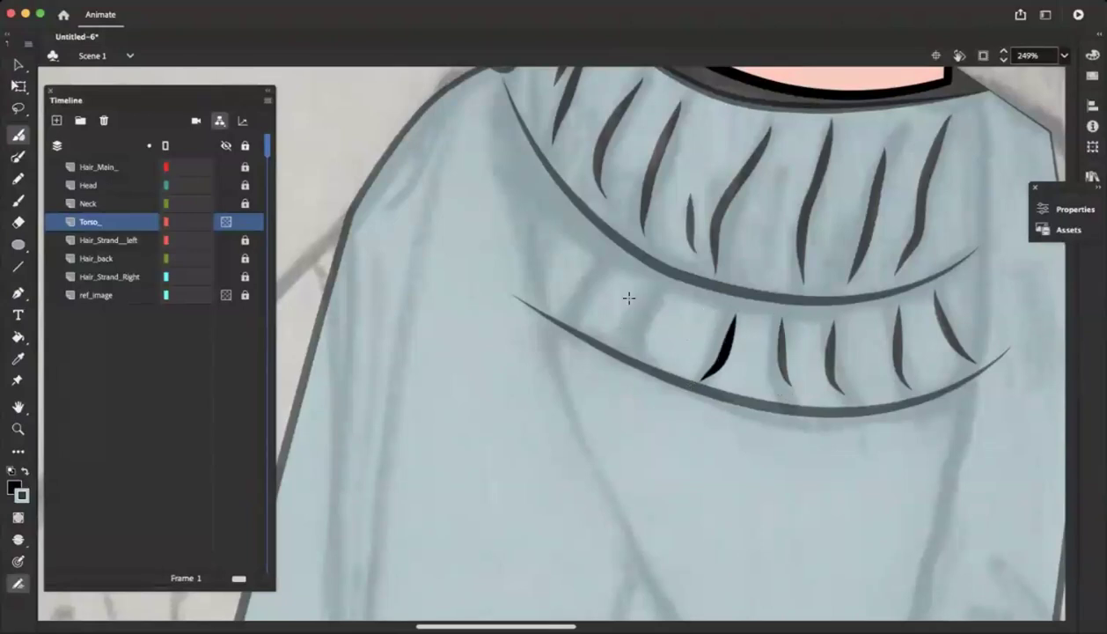
pyautogui.moveTo(658, 290); pyautogui.dragTo(630, 350)
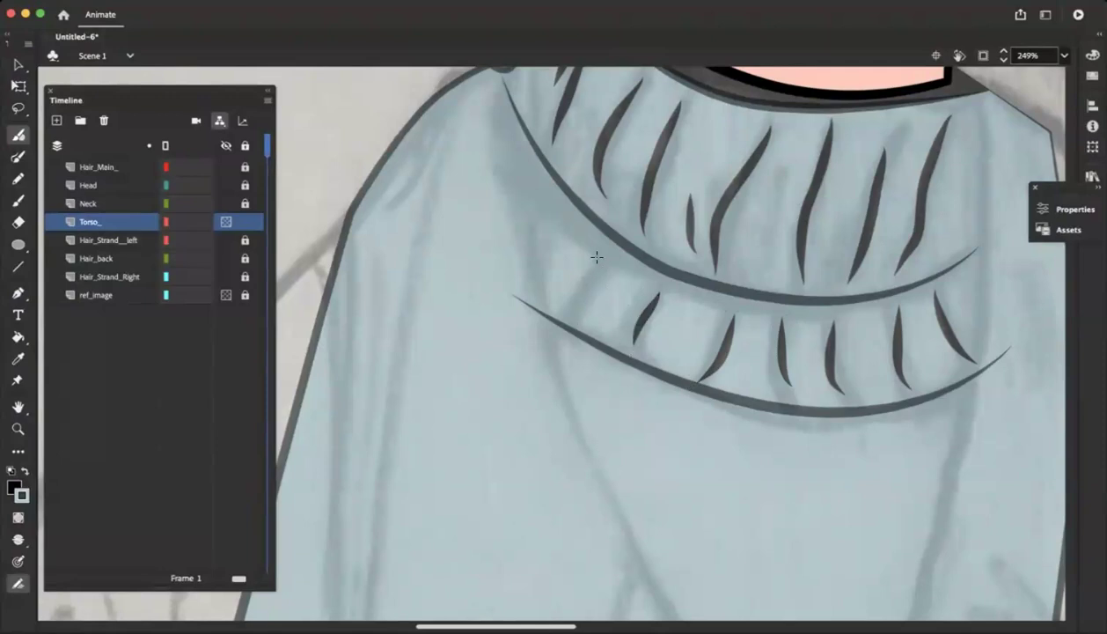
pyautogui.moveTo(597, 255)
pyautogui.mouseDown()
pyautogui.moveTo(571, 312)
pyautogui.moveTo(552, 231)
pyautogui.mouseUp()
# Display the Torso_ layer at full opacity to review the turtleneck drawing, then set the layer back to transparent
pyautogui.press('super+minus')
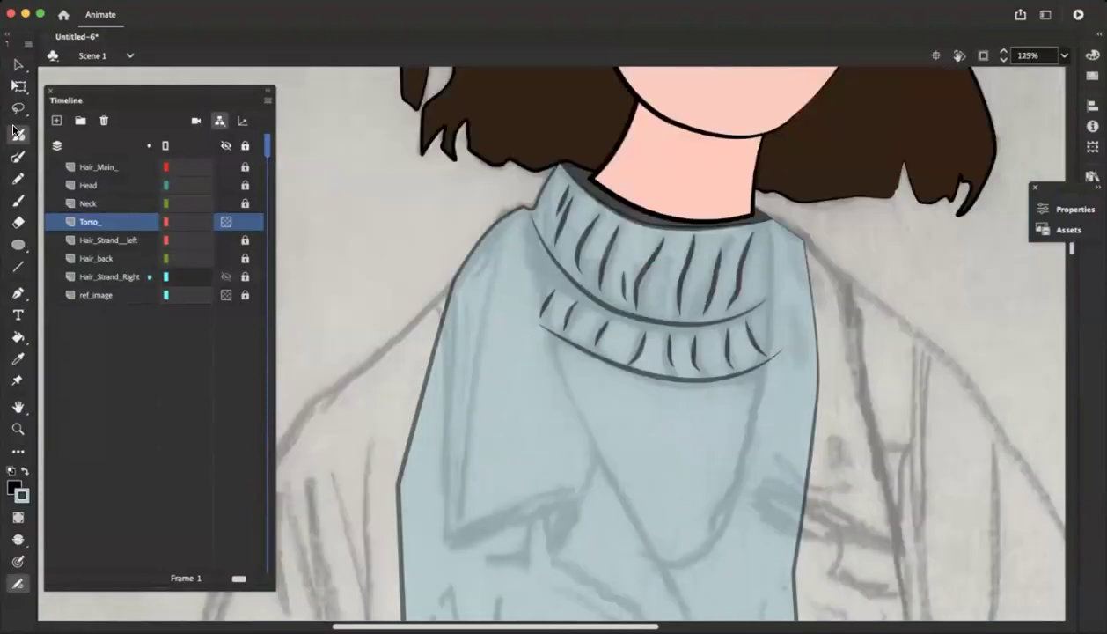
pyautogui.doubleClick(68, 225)
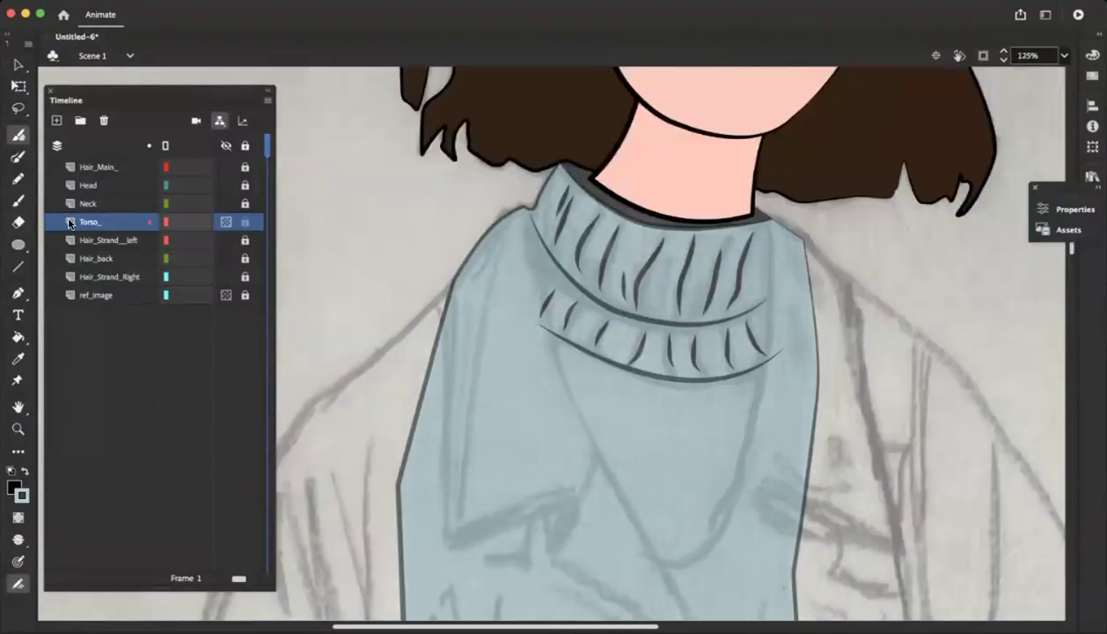
pyautogui.click(607, 197)
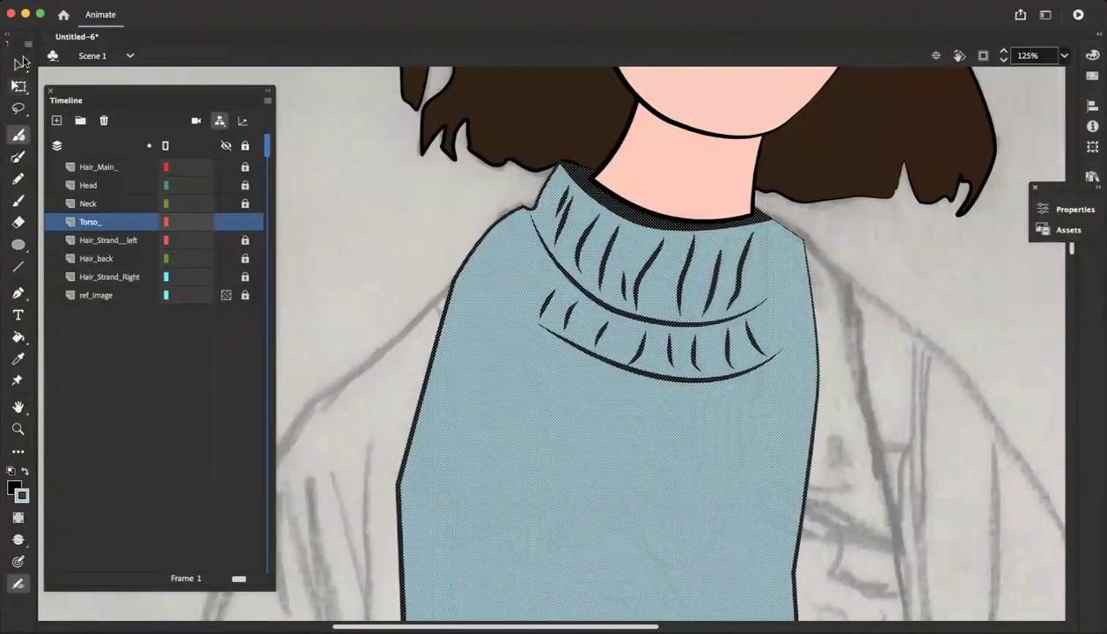
pyautogui.click(18, 64)
pyautogui.click(342, 226)
pyautogui.scroll(-3, 384, 274)
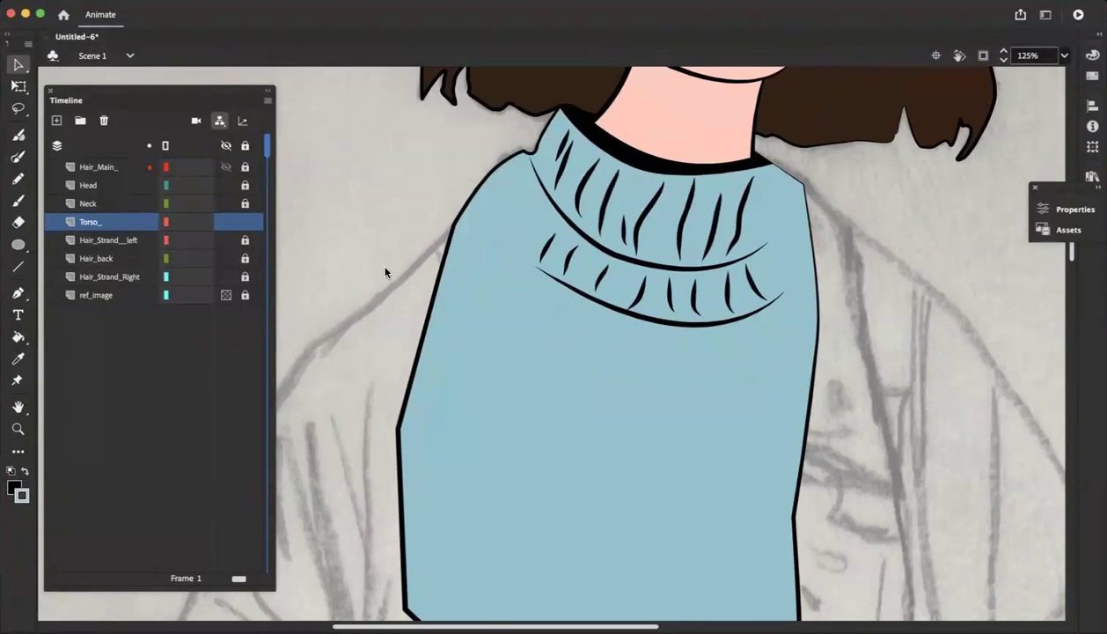
pyautogui.press('super+minus')
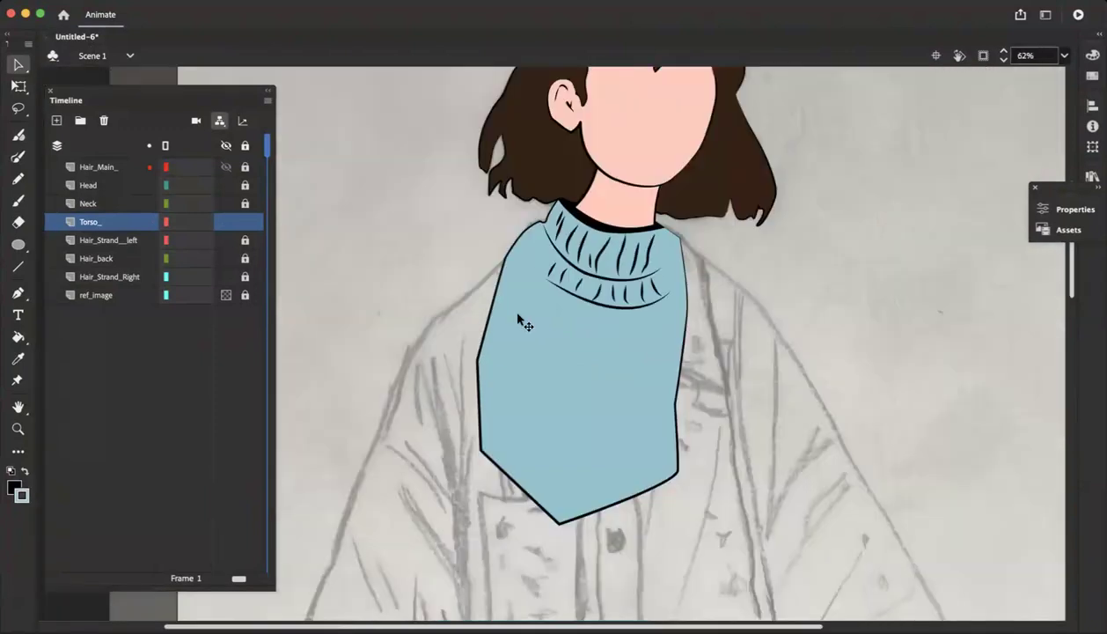
pyautogui.doubleClick(71, 223)
pyautogui.click(500, 270)
pyautogui.click(631, 194)
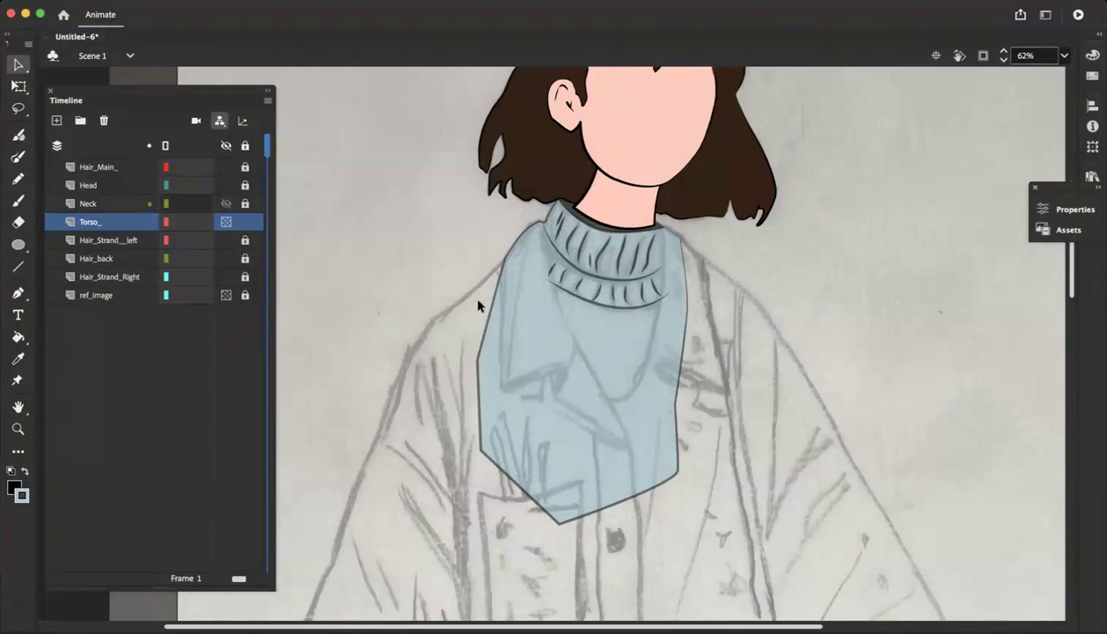
# Examine the untraced parts of the reference sketch, including the long coat, its pockets, the hands and the shoes
pyautogui.scroll(-3, 477, 305)
pyautogui.scroll(-10, 477, 305)
pyautogui.scroll(8, 477, 306)
pyautogui.scroll(-8, 477, 306)
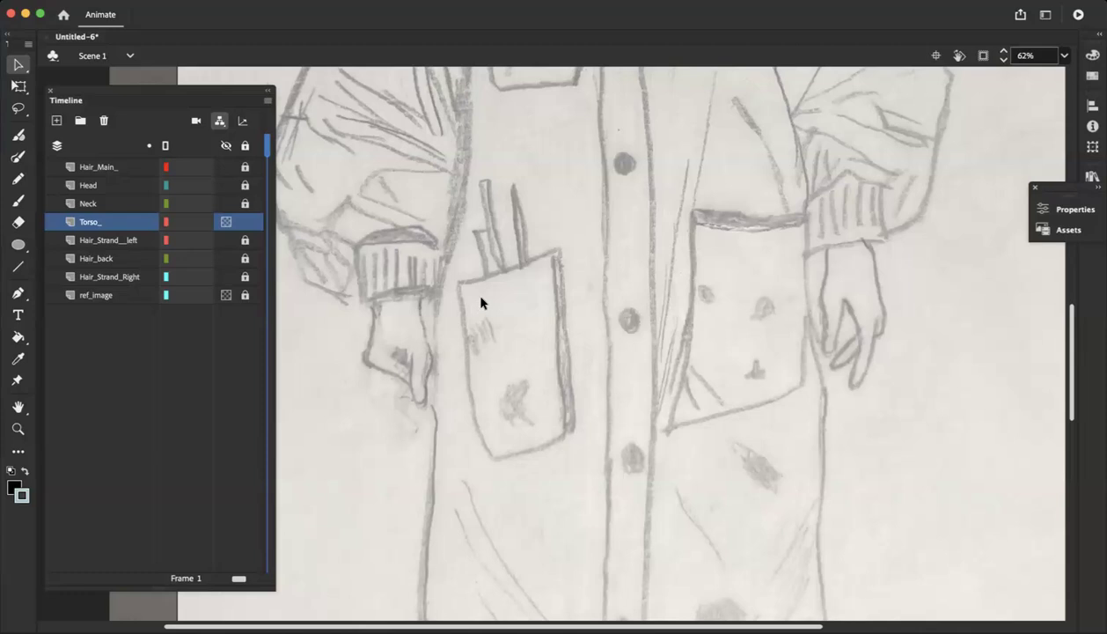
pyautogui.scroll(-5, 481, 302)
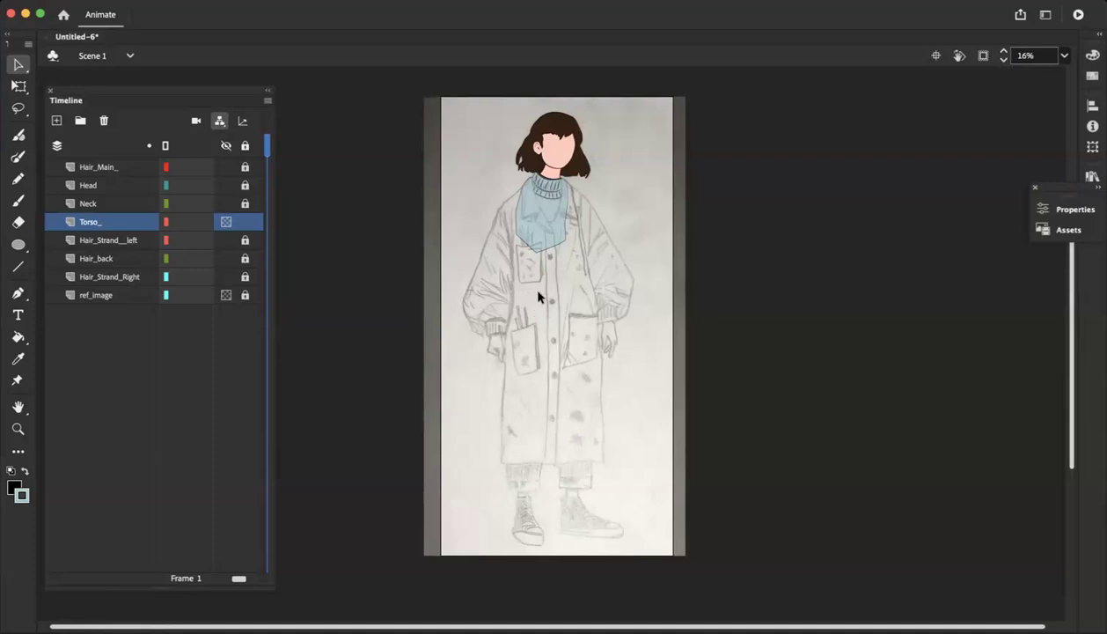
pyautogui.scroll(-2, 539, 297)
pyautogui.scroll(6, 538, 296)
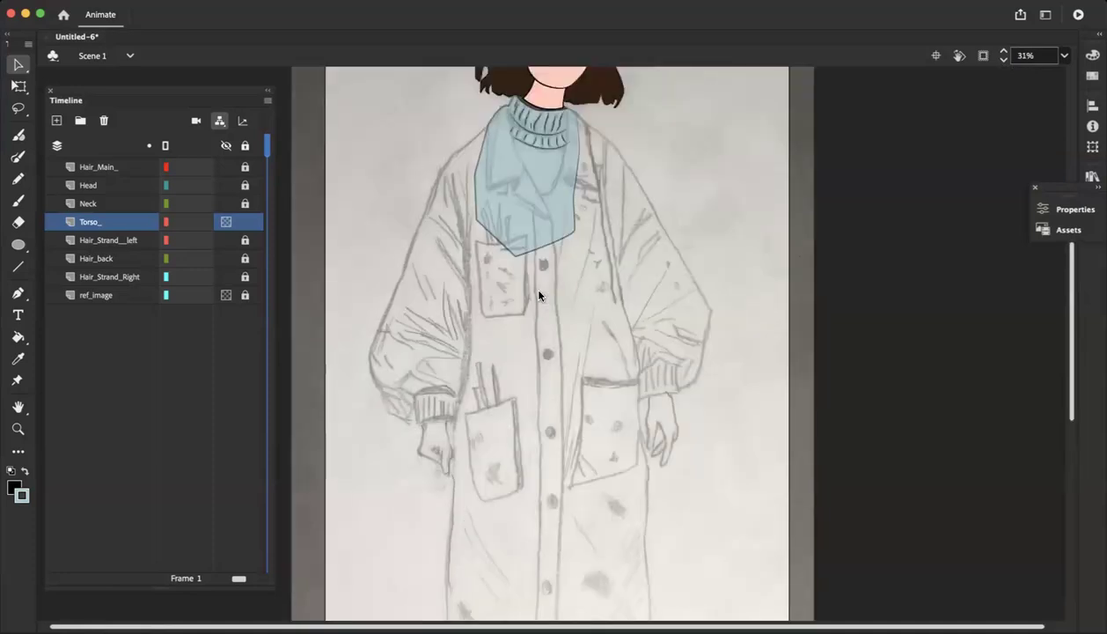
pyautogui.scroll(2, 539, 297)
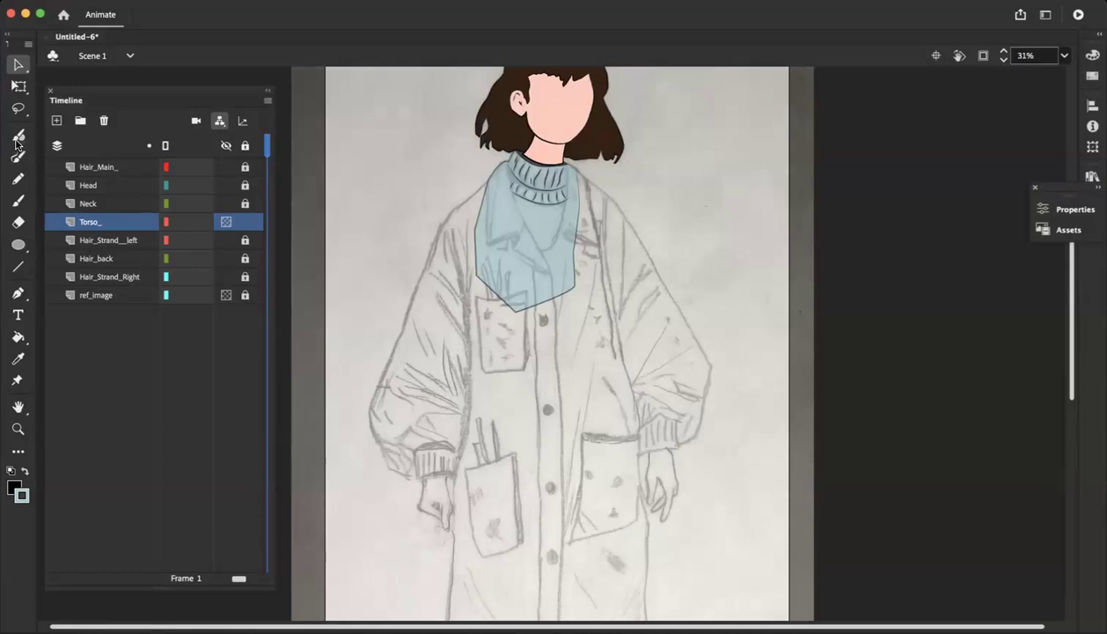
# Lock the Torso_ layer and add a new layer directly above it for the coat
pyautogui.click(18, 293)
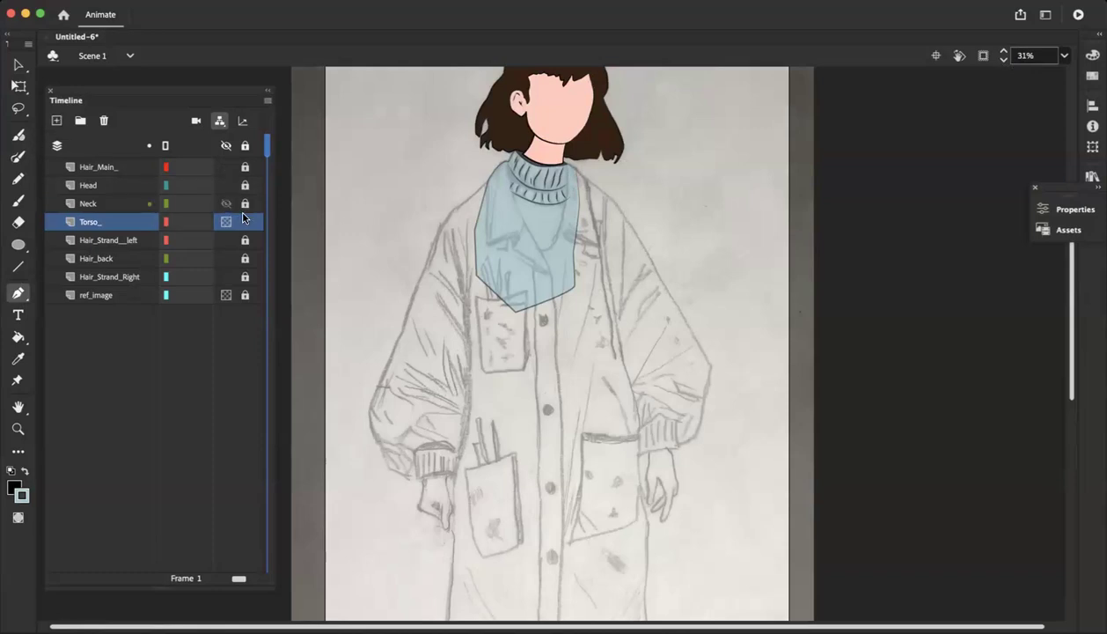
pyautogui.click(57, 120)
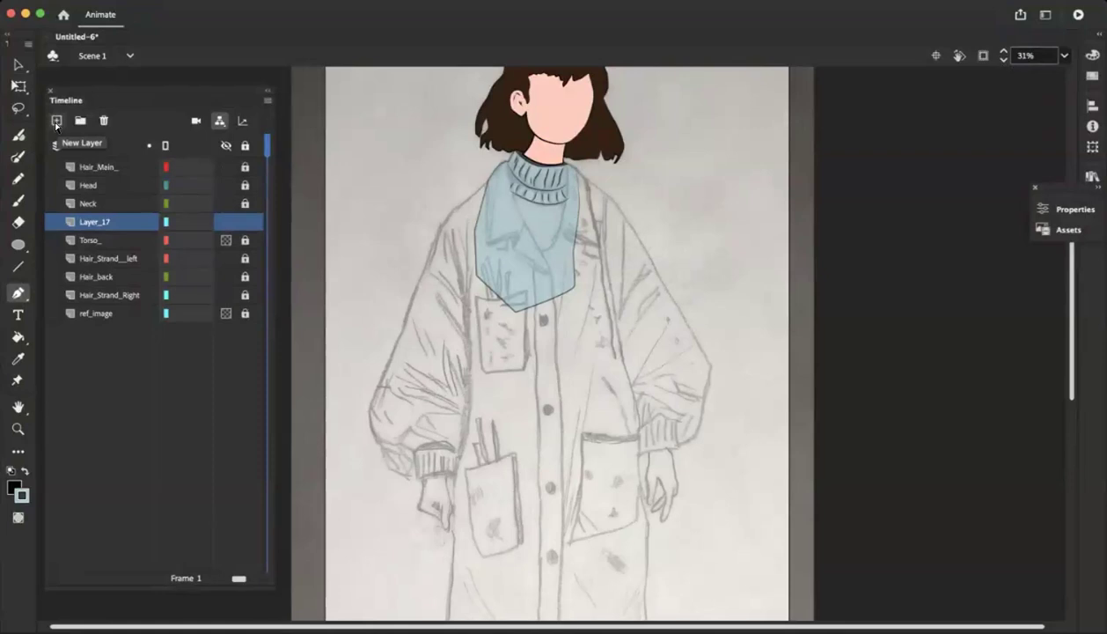
pyautogui.press('v')
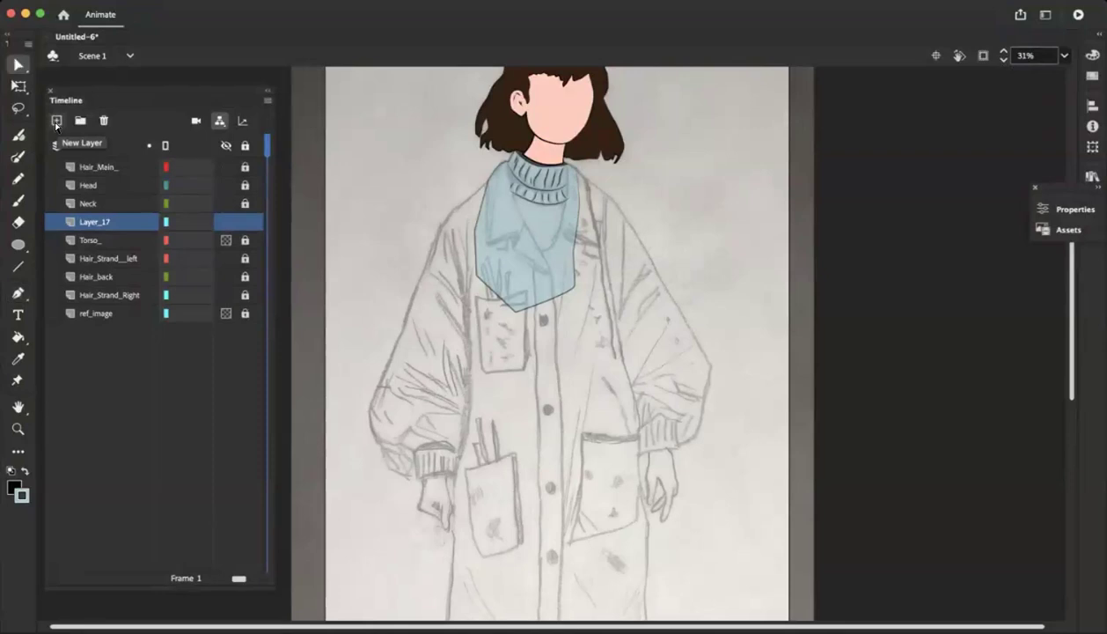
# Rename the new layer above Torso_ as Torso__Jacket_
pyautogui.doubleClick(83, 222)
pyautogui.write('J')
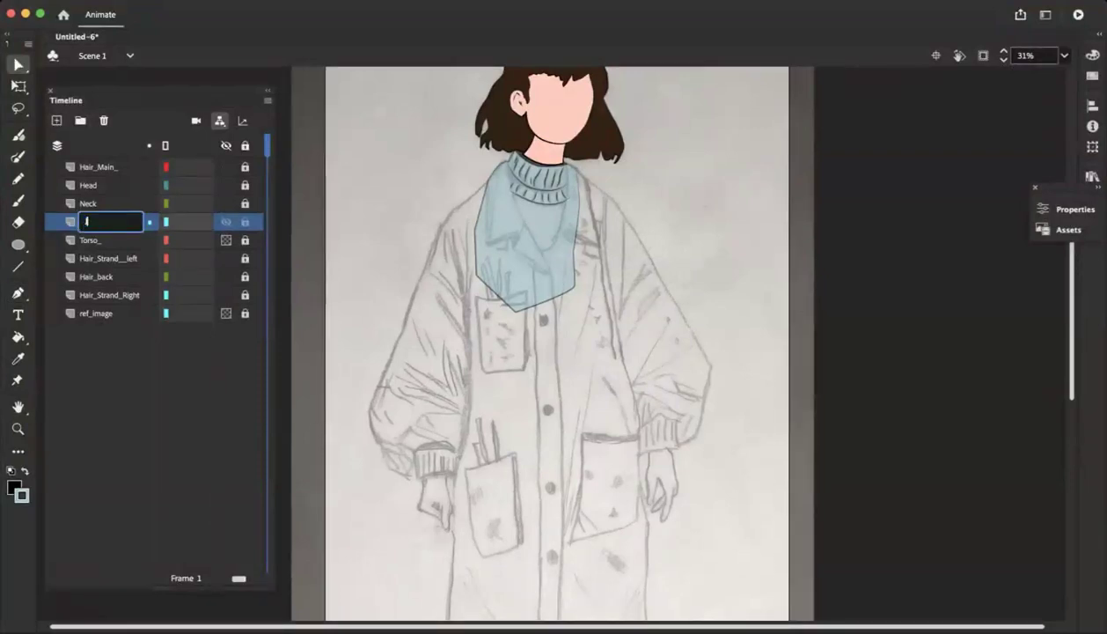
pyautogui.write('acket')
pyautogui.click(83, 220)
pyautogui.write('Tors')
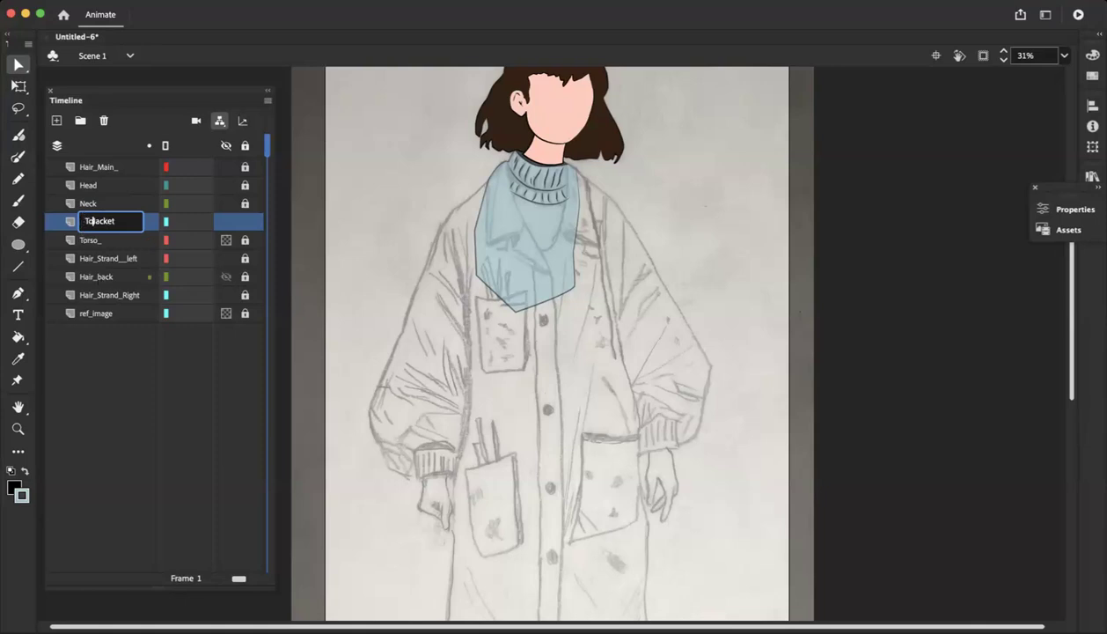
pyautogui.write('o_')
pyautogui.click(326, 246)
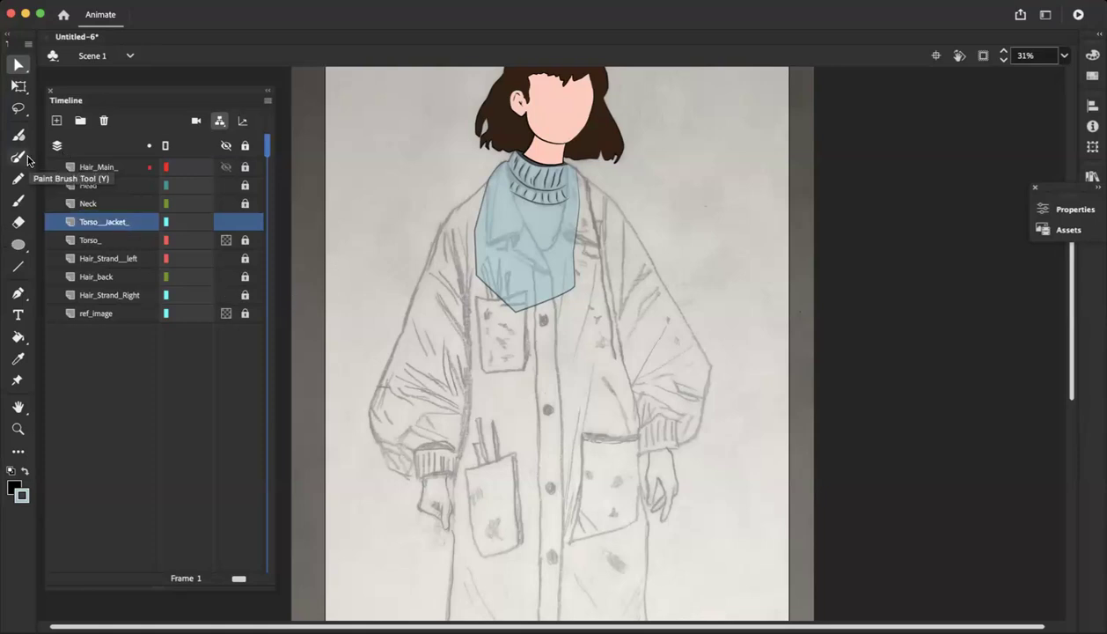
# Try placing the first Pen tool point of the coat outline beside the neck, then undo it
pyautogui.click(19, 293)
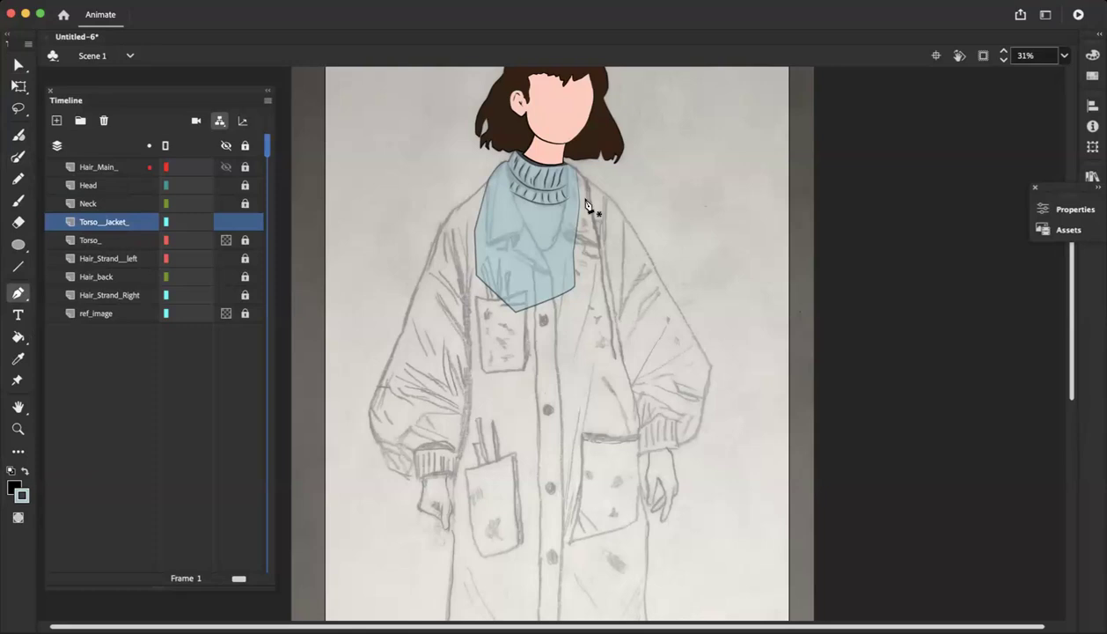
pyautogui.click(565, 162)
pyautogui.press('super+z')
# Trace the coat's right edge with the Pen tool from the neck over the collar and down the sleeve seam
pyautogui.press('super+equal')
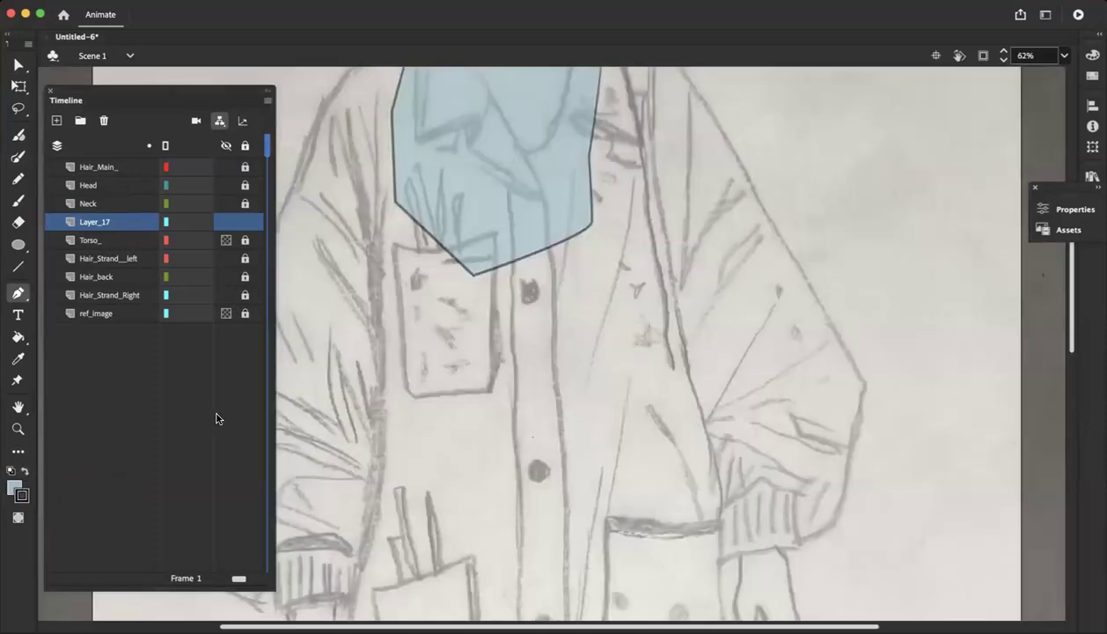
pyautogui.scroll(10, 405, 383)
pyautogui.scroll(-3, 556, 264)
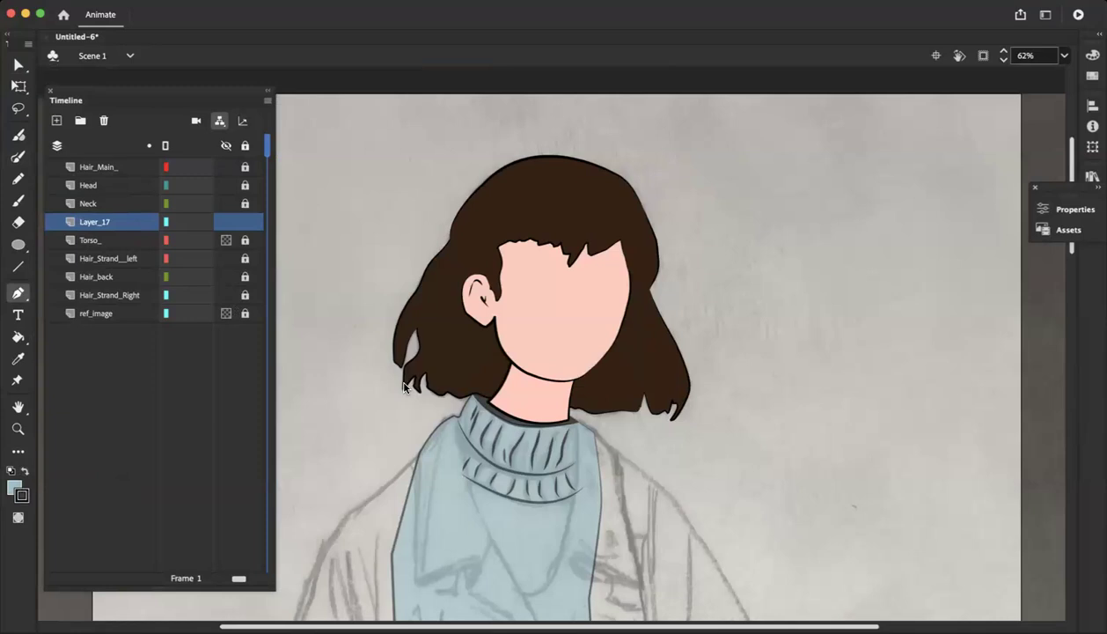
pyautogui.scroll(-5, 557, 264)
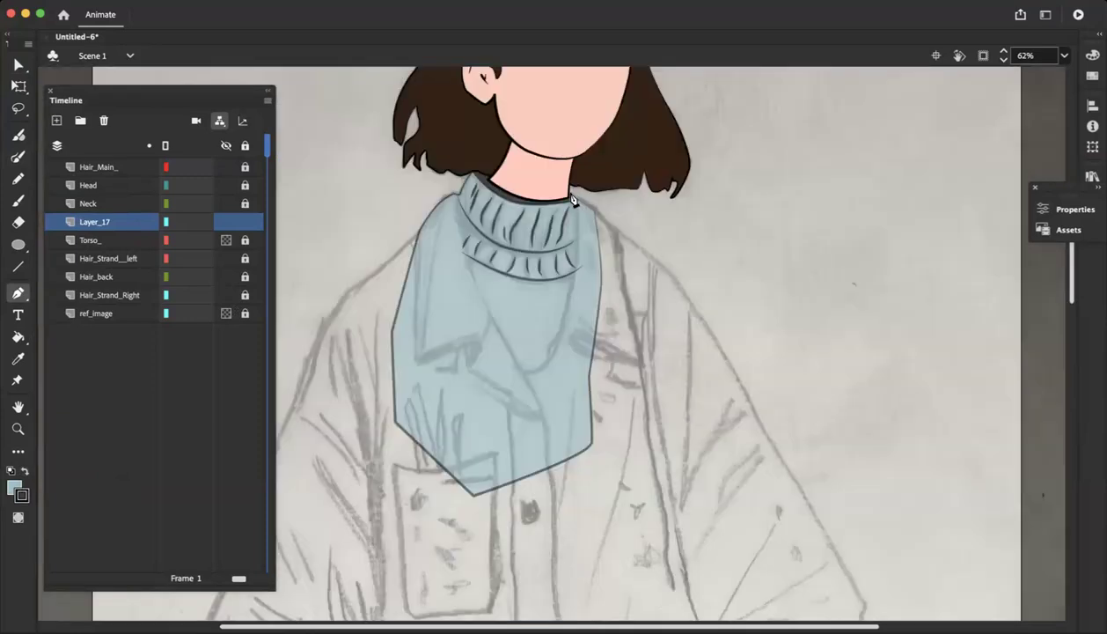
pyautogui.click(571, 195)
pyautogui.click(614, 240)
pyautogui.scroll(-4, 604, 318)
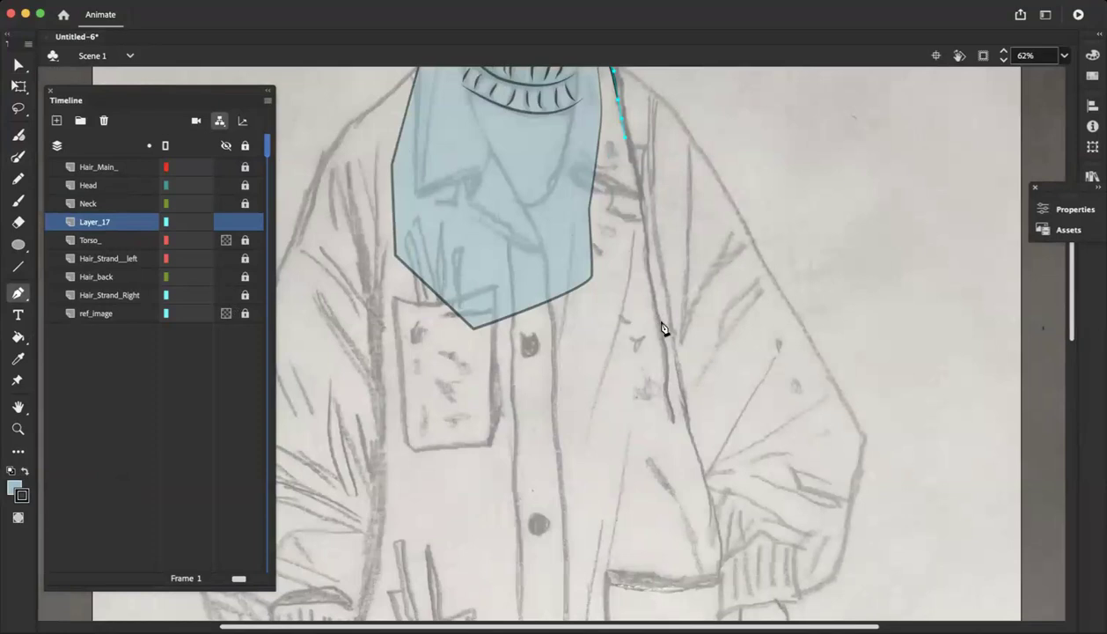
pyautogui.click(665, 314)
pyautogui.click(684, 421)
# Extend the coat outline down to the right sleeve fold, then across the body at the second button to the left seam
pyautogui.scroll(-1, 688, 425)
pyautogui.scroll(-1, 688, 425)
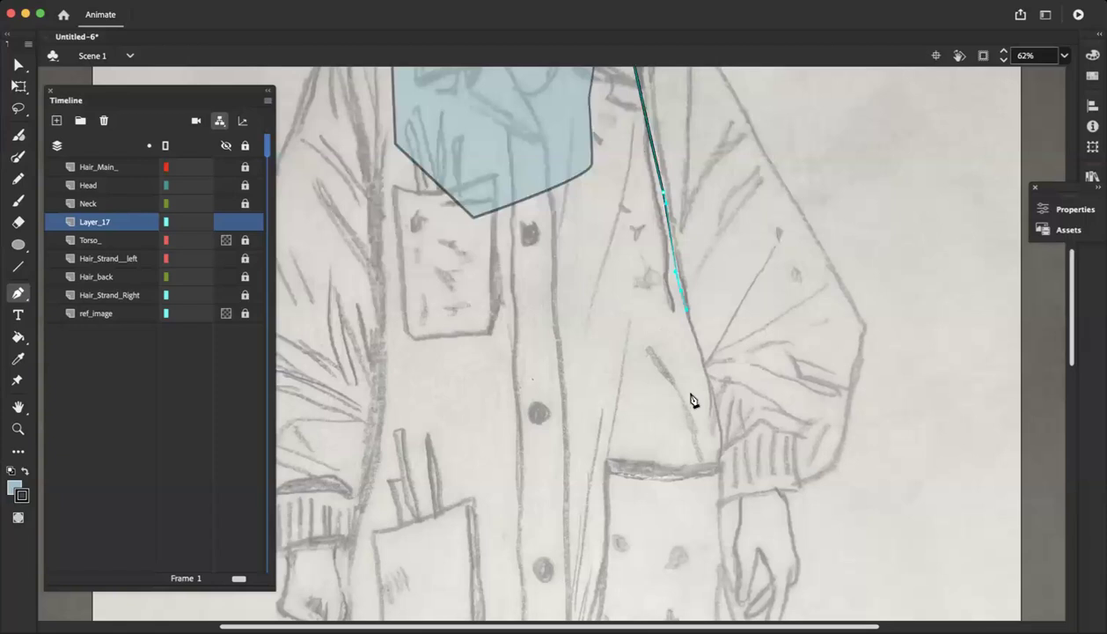
pyautogui.scroll(-2, 667, 421)
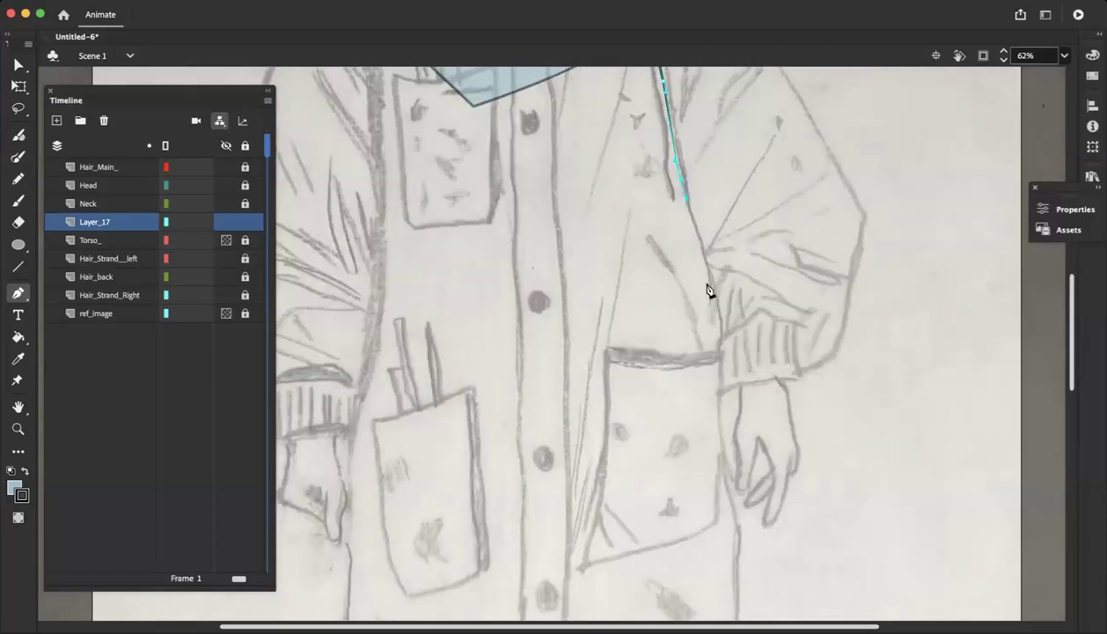
pyautogui.click(711, 292)
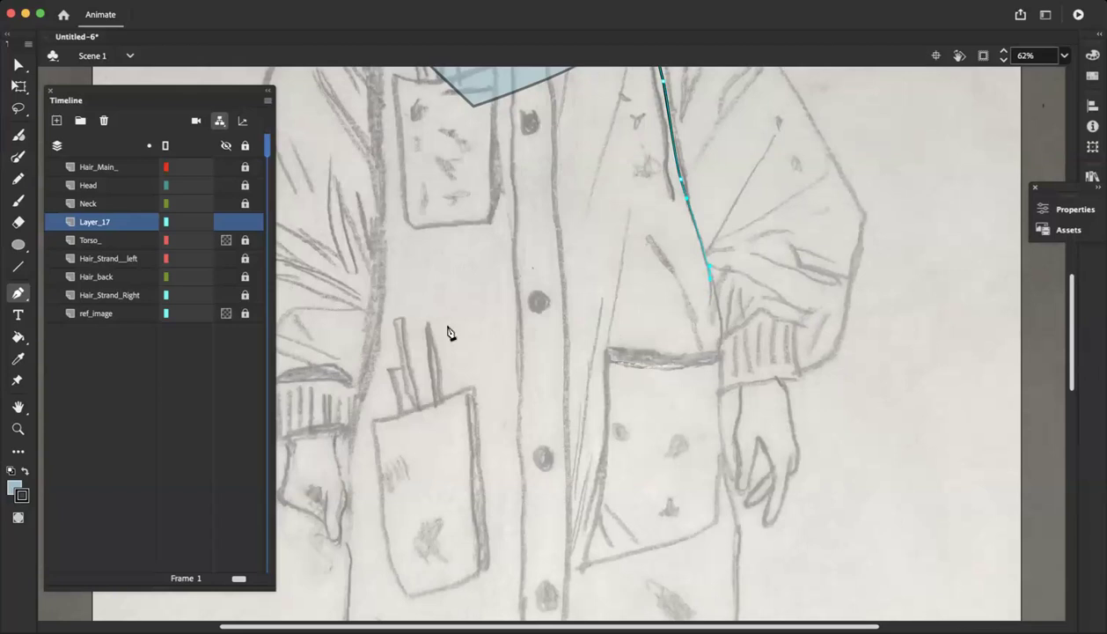
pyautogui.moveTo(472, 315); pyautogui.dragTo(420, 315)
pyautogui.click(386, 308)
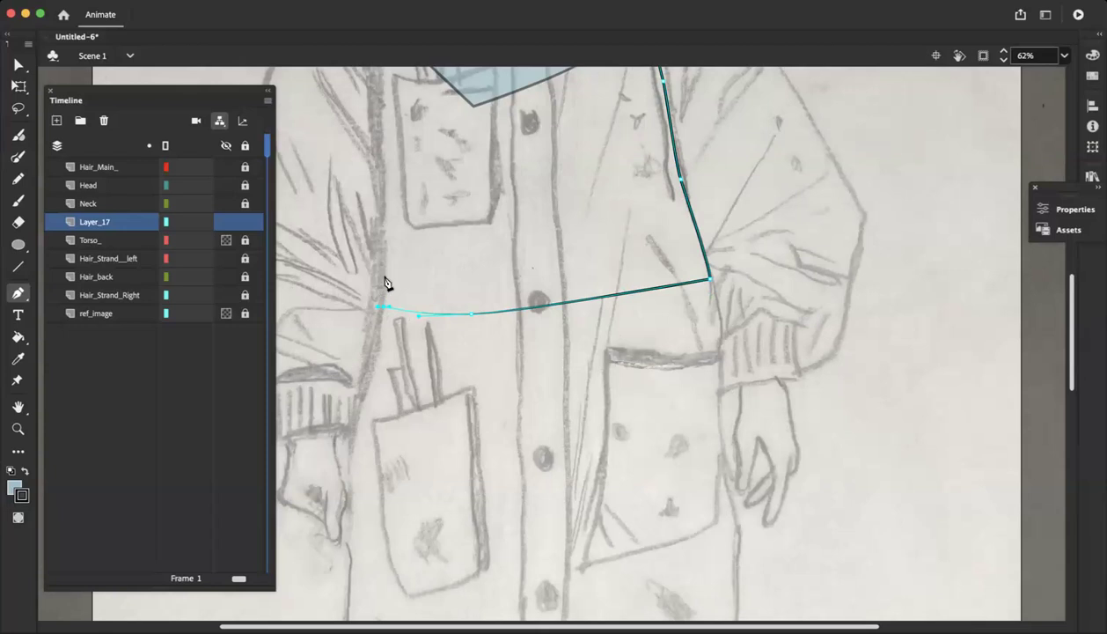
# Carry the coat outline up the left sleeve seam past the chest pocket
pyautogui.scroll(5, 381, 274)
pyautogui.scroll(-5, 382, 273)
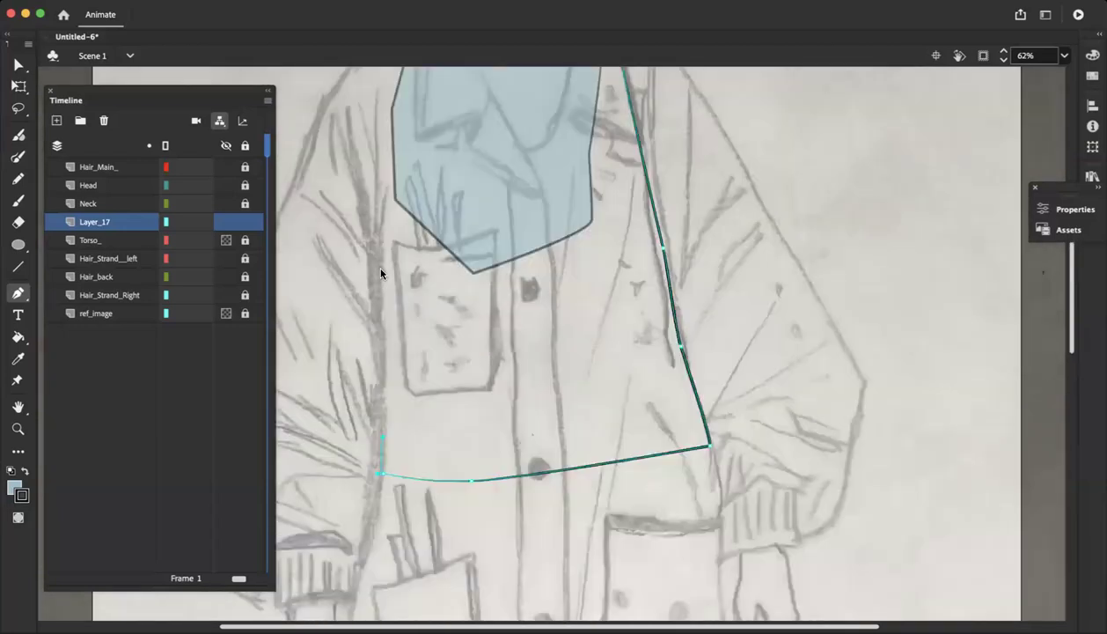
pyautogui.scroll(3, 367, 173)
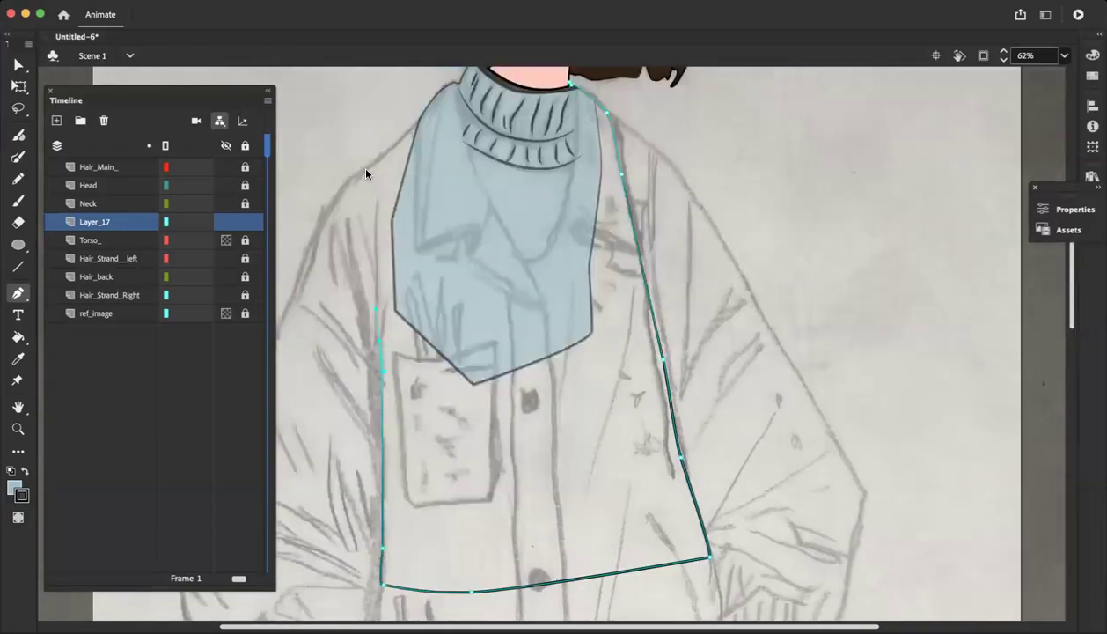
pyautogui.hscroll(-3, 347, 251)
pyautogui.hscroll(-3, 354, 257)
pyautogui.scroll(2, 404, 275)
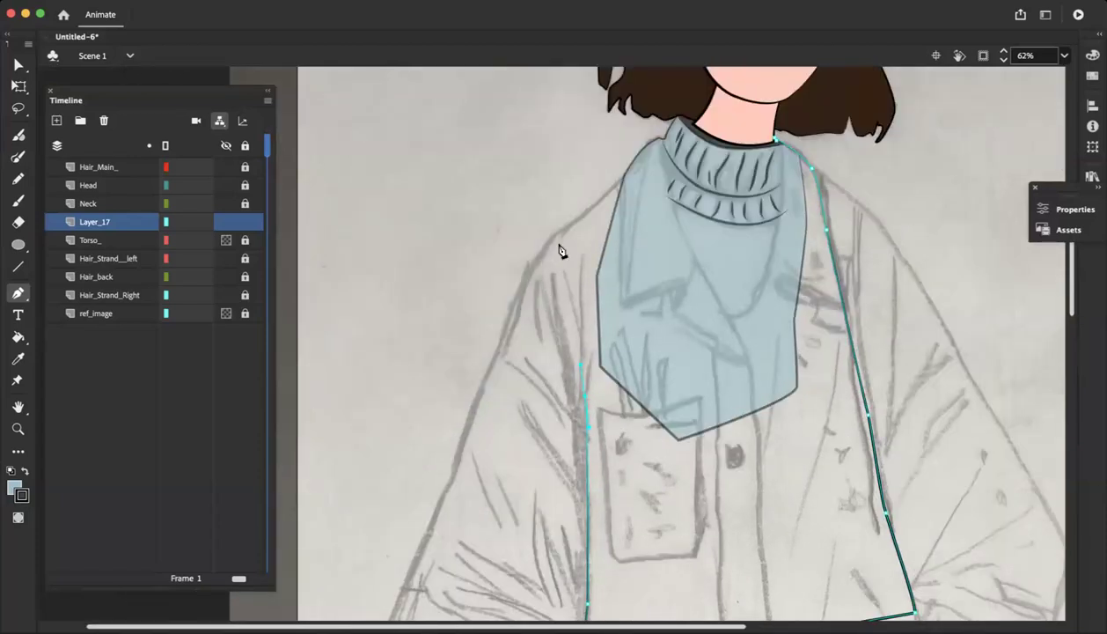
# Trace the coat outline up to the left shoulder and along it to the collar, redoing the misplaced shoulder point
pyautogui.click(553, 236)
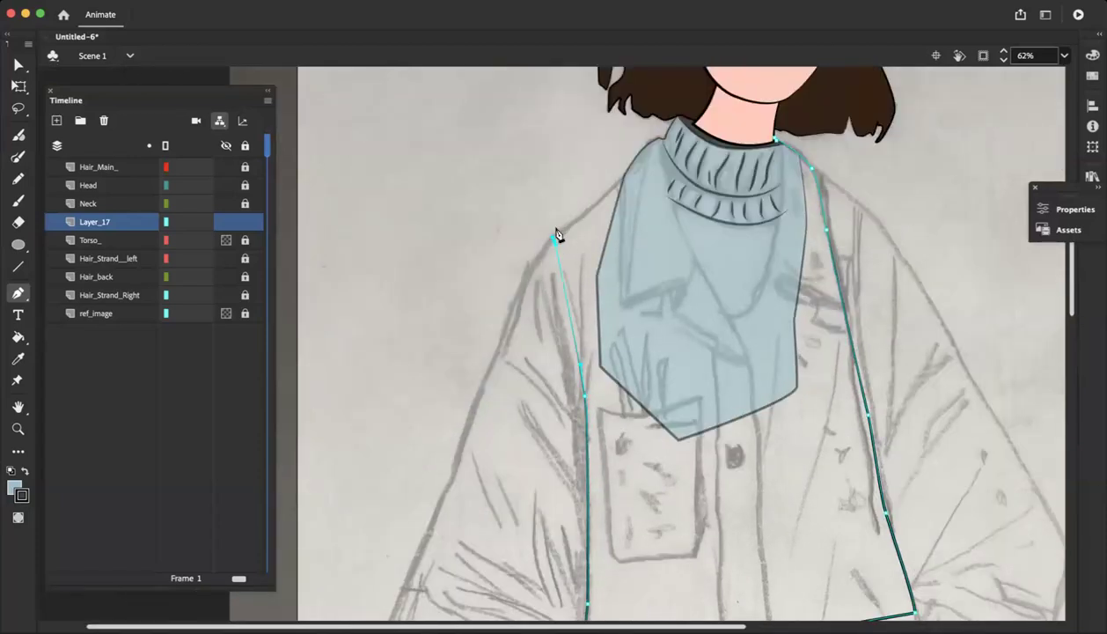
pyautogui.press('super+z')
pyautogui.press('super+z')
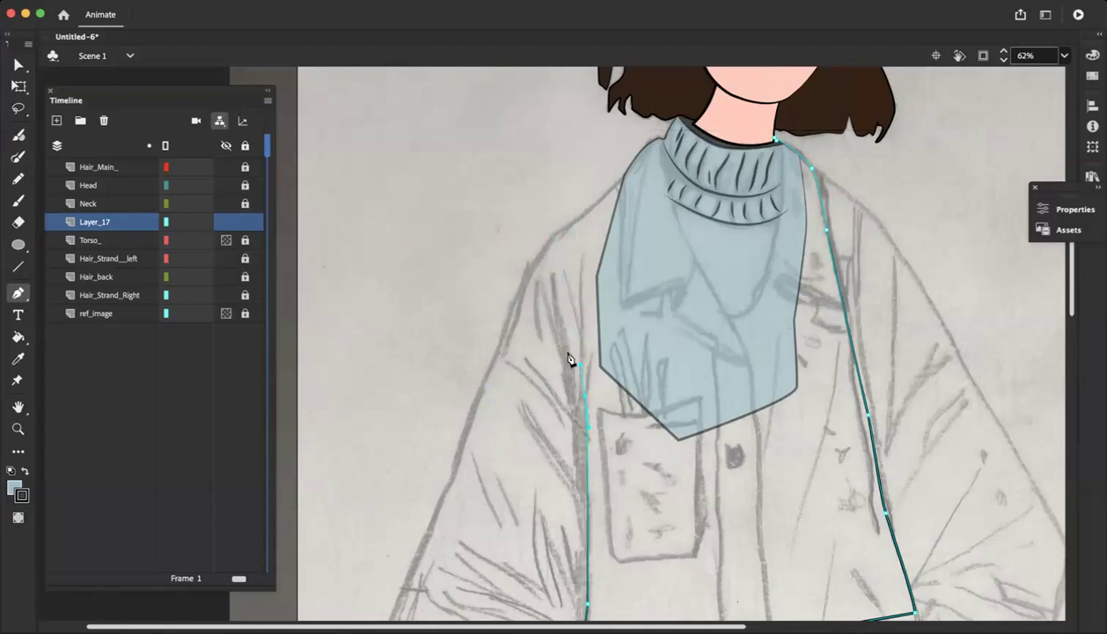
pyautogui.click(547, 236)
pyautogui.moveTo(585, 211); pyautogui.dragTo(664, 134)
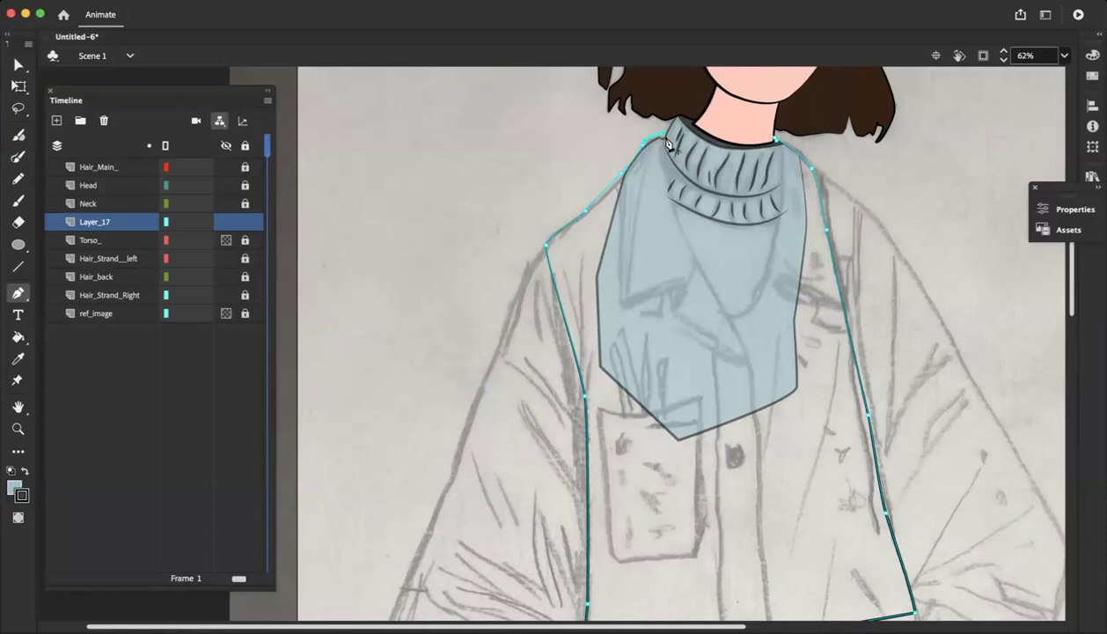
# Try closing the coat outline straight across the neck, then undo the closing segment
pyautogui.click(777, 143)
pyautogui.scroll(-3, 622, 285)
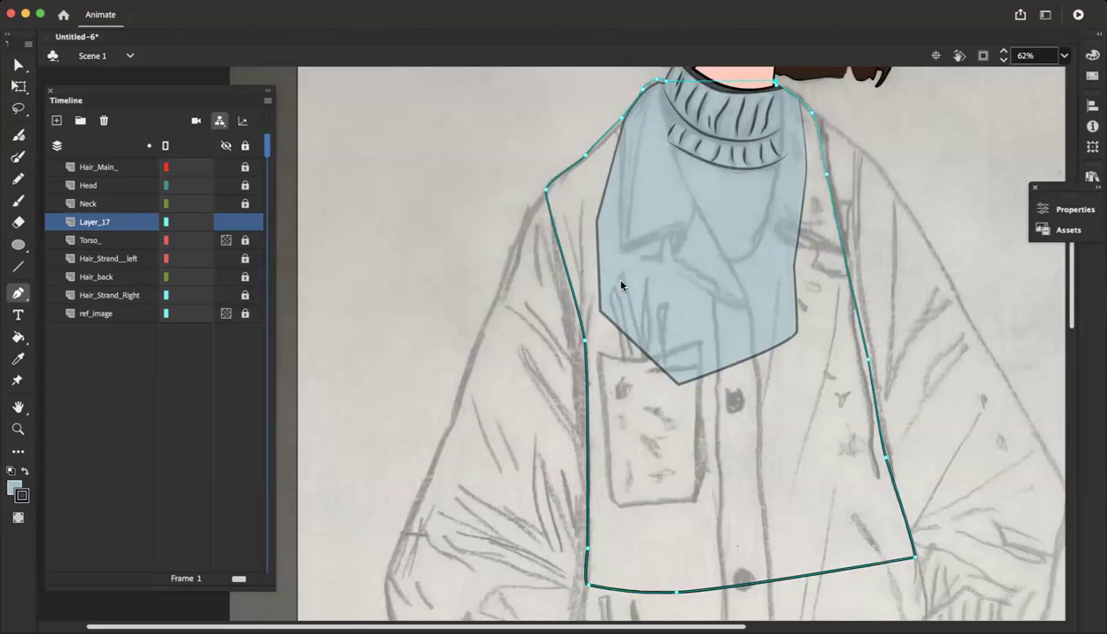
pyautogui.press('super+z')
pyautogui.press('super+z')
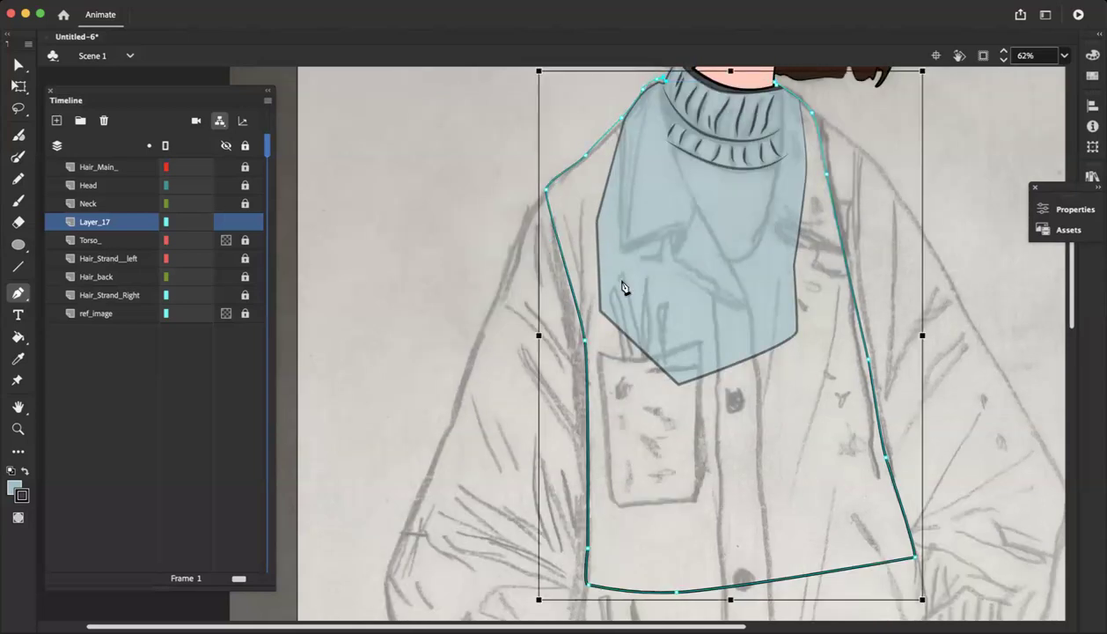
# Continue the coat outline from the left collar tip down the neckline to the bottom of the V
pyautogui.click(666, 89)
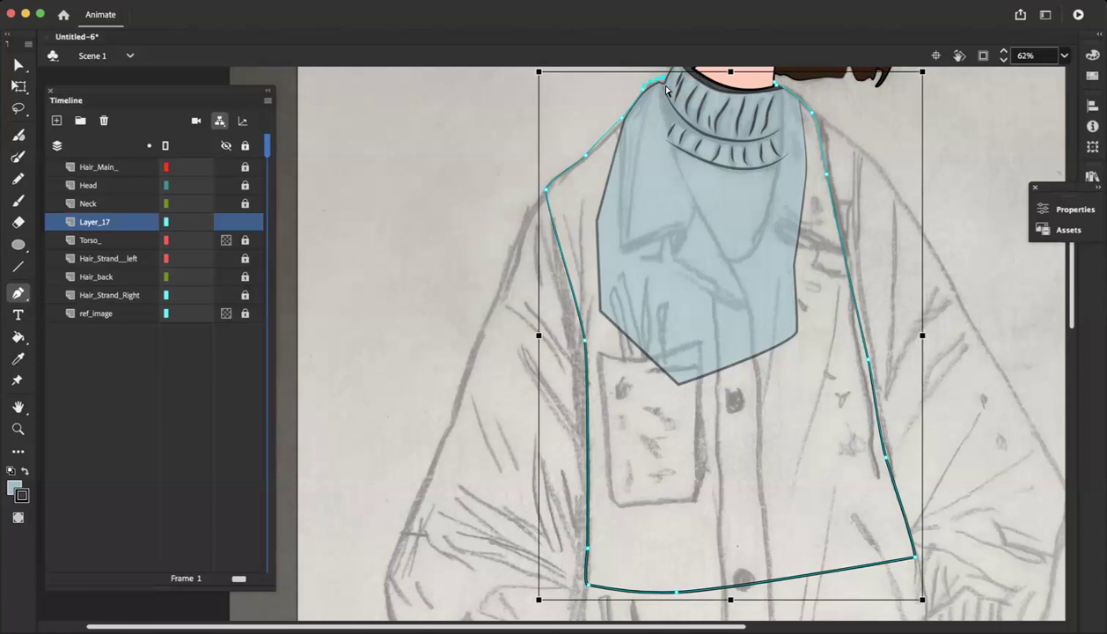
pyautogui.press('super+minus')
pyautogui.press('super+equal')
pyautogui.scroll(3, 588, 164)
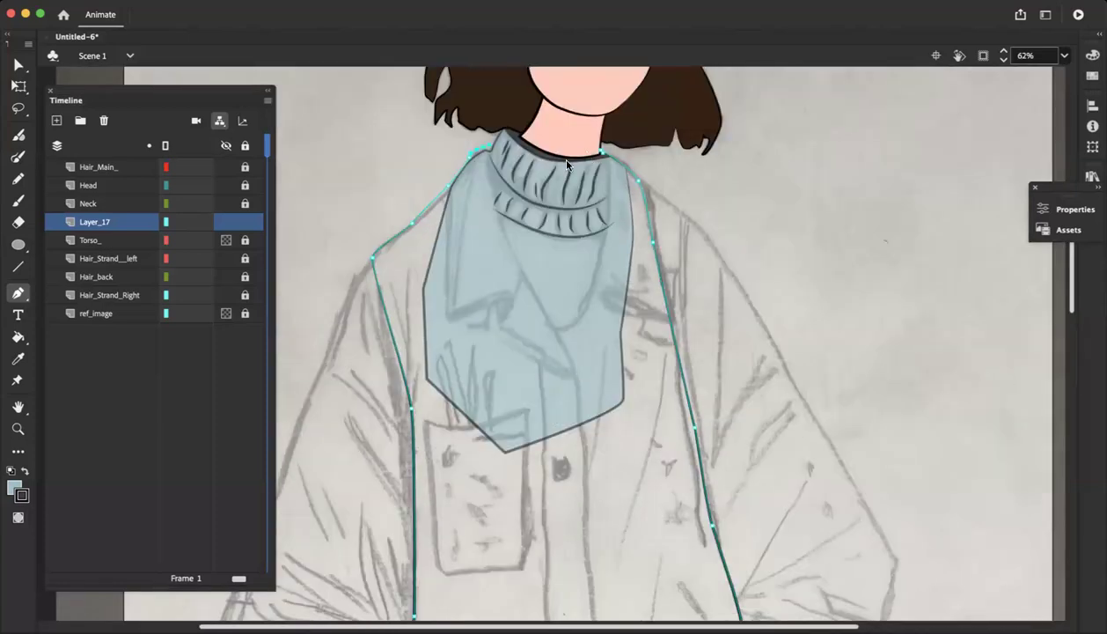
pyautogui.scroll(2, 566, 163)
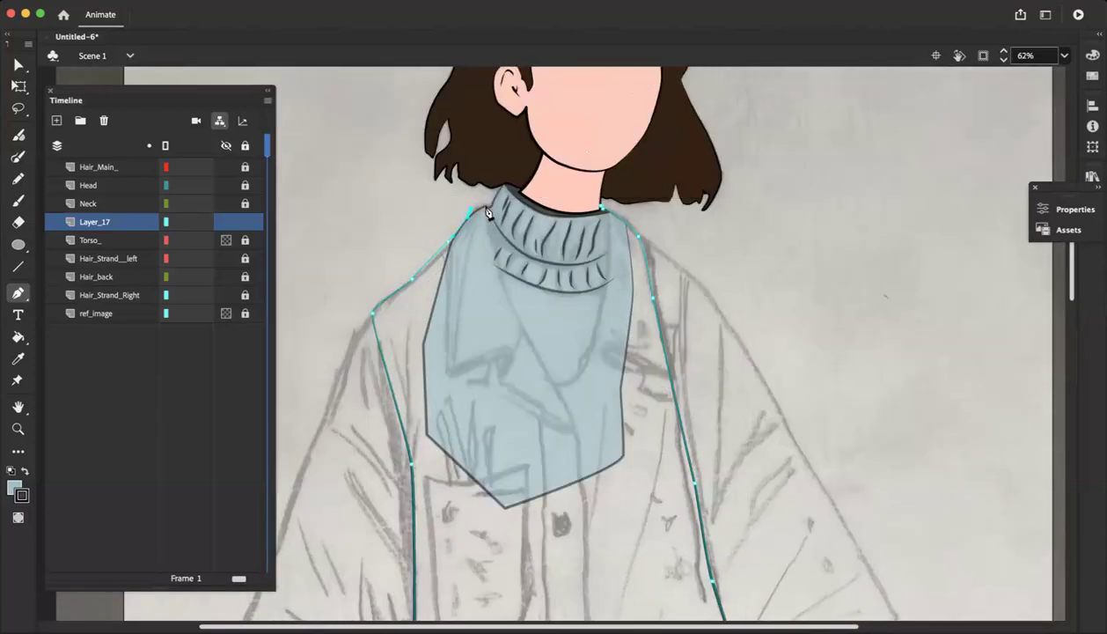
pyautogui.click(483, 208)
pyautogui.press('super+z')
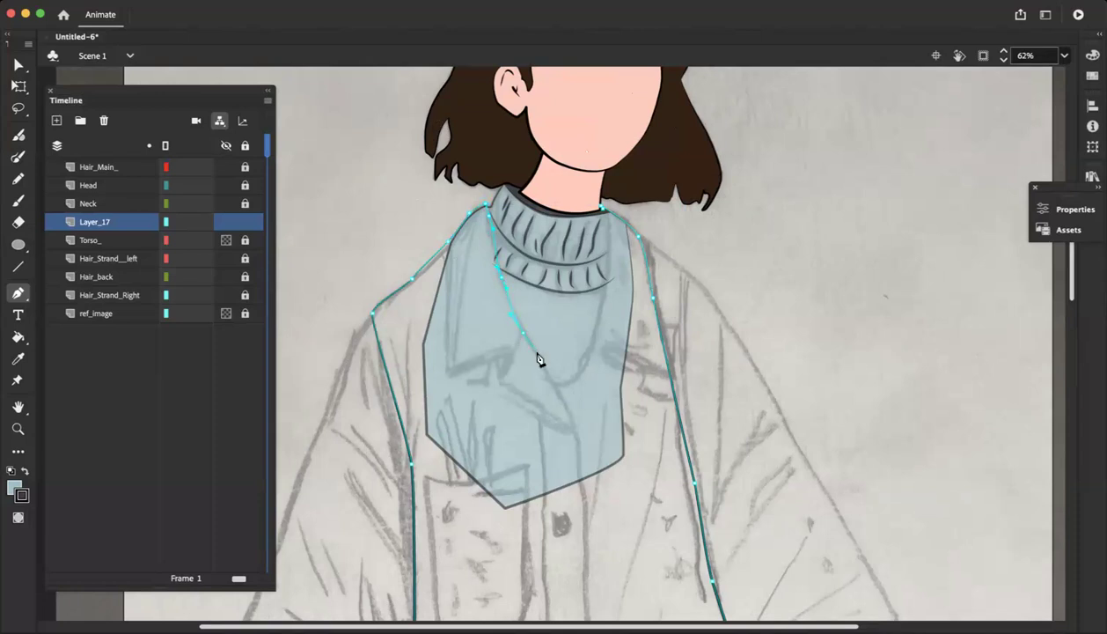
pyautogui.scroll(-3, 527, 344)
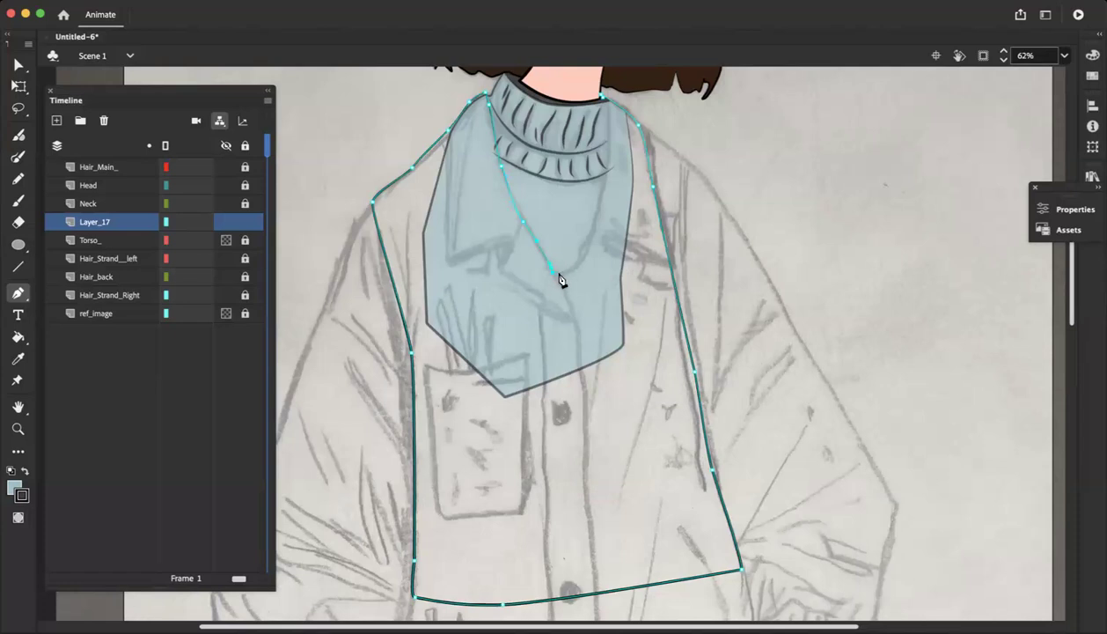
# Trace the right side of the V neckline up to the neck and close the coat outline at its starting point
pyautogui.click(570, 268)
pyautogui.click(589, 234)
pyautogui.click(606, 179)
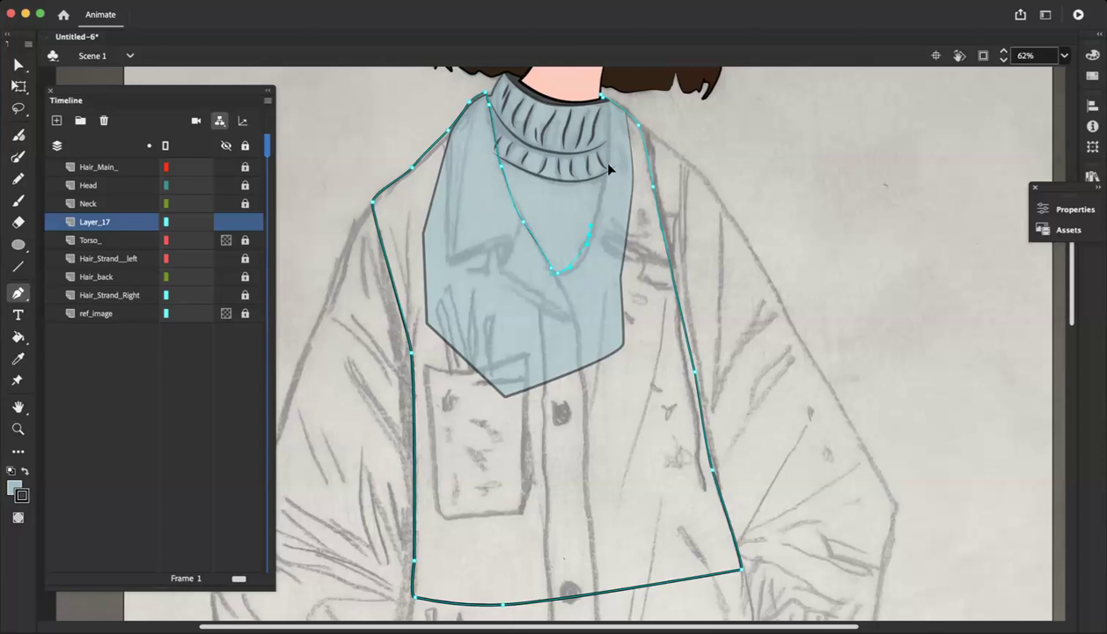
pyautogui.press('super+z')
pyautogui.moveTo(606, 132); pyautogui.dragTo(601, 92)
# Examine the closing corner beside the neck up close, then check the whole coat body outline
pyautogui.scroll(3, 613, 109)
pyautogui.press('super+equal')
pyautogui.press('super+equal')
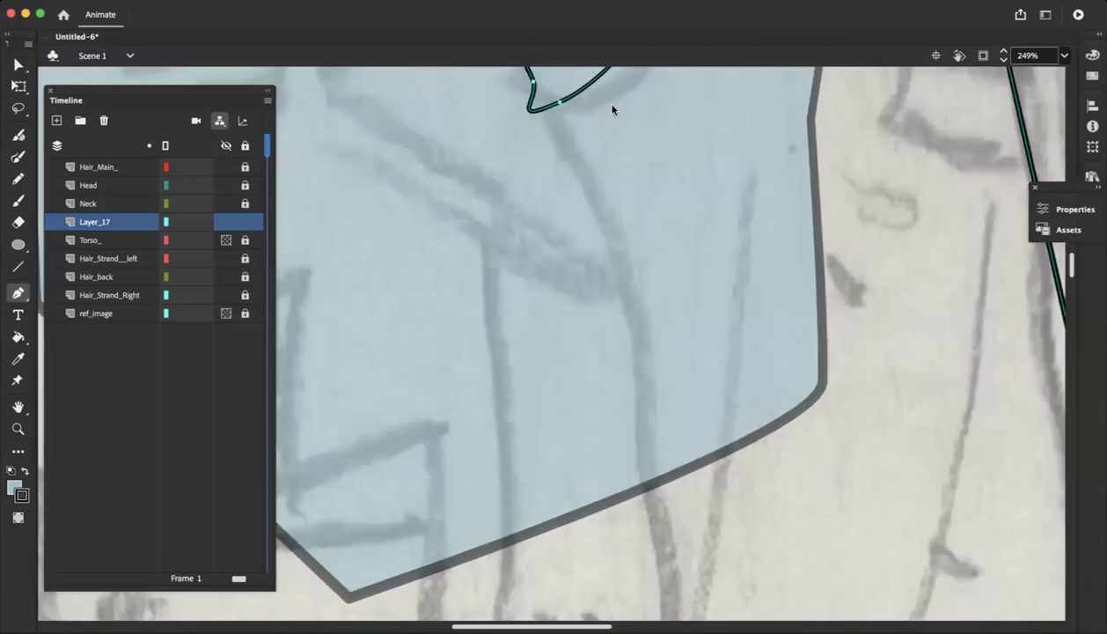
pyautogui.scroll(15, 614, 107)
pyautogui.hscroll(5, 616, 95)
pyautogui.scroll(3, 617, 95)
pyautogui.scroll(-3, 630, 391)
pyautogui.scroll(-10, 605, 462)
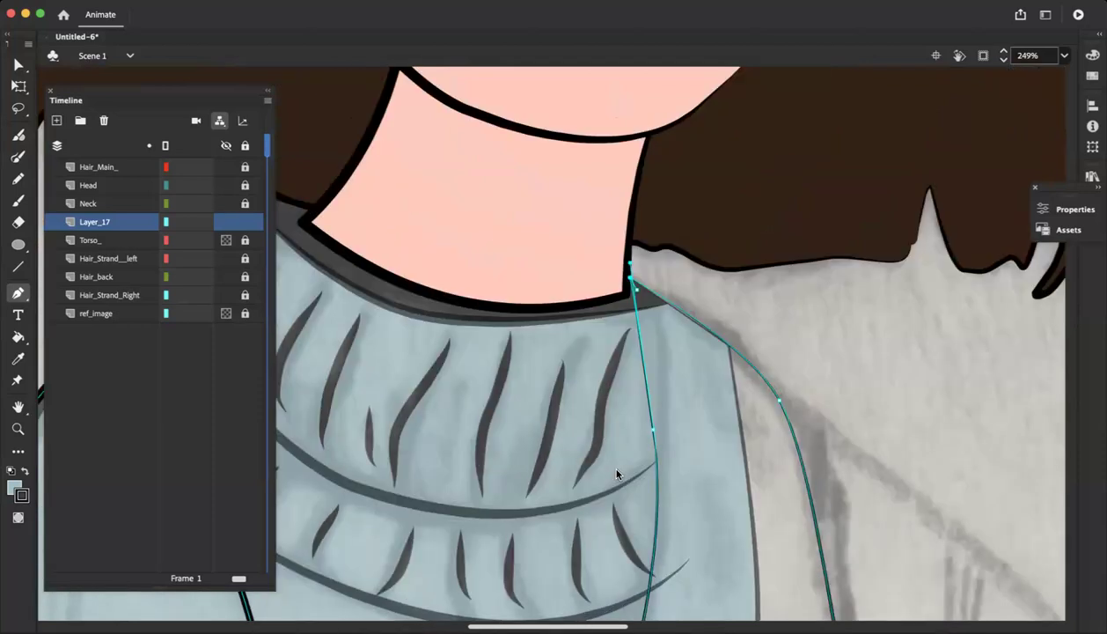
pyautogui.hscroll(3, 606, 461)
pyautogui.press('super+minus')
pyautogui.press('super+minus')
pyautogui.scroll(-8, 617, 475)
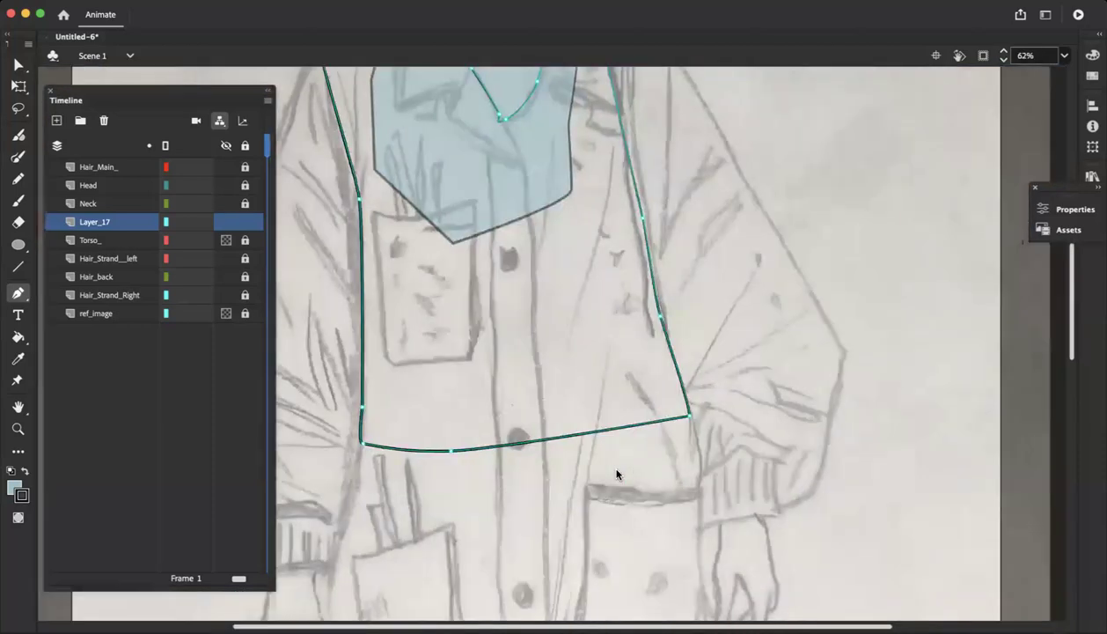
pyautogui.scroll(2, 617, 475)
pyautogui.scroll(2, 617, 475)
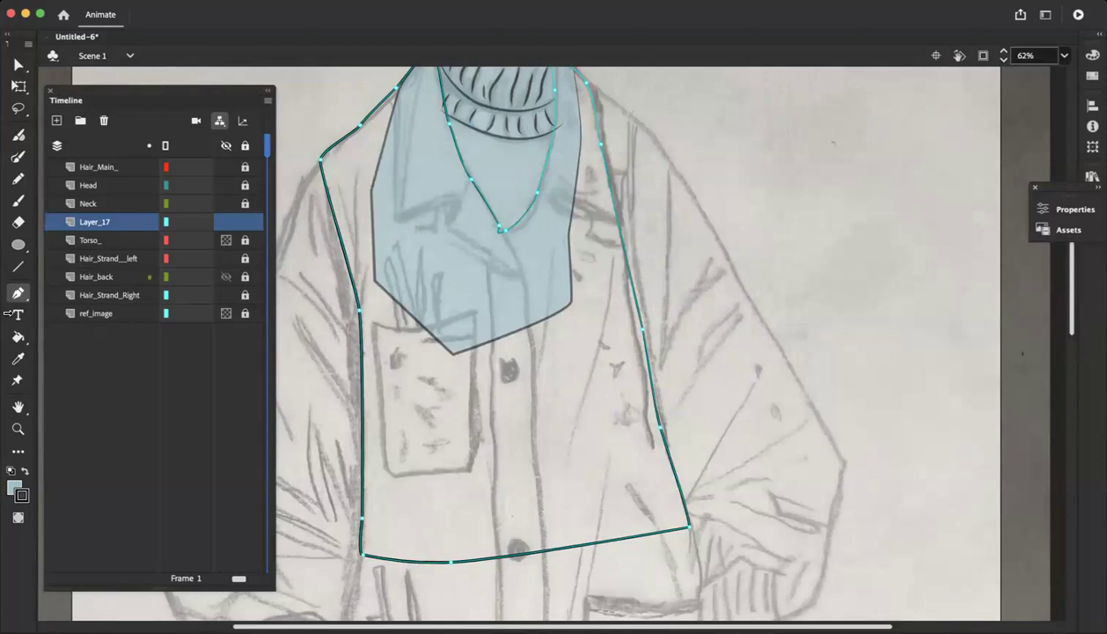
# Set the fill colour to the muted green #668B6A for the coat
pyautogui.click(15, 486)
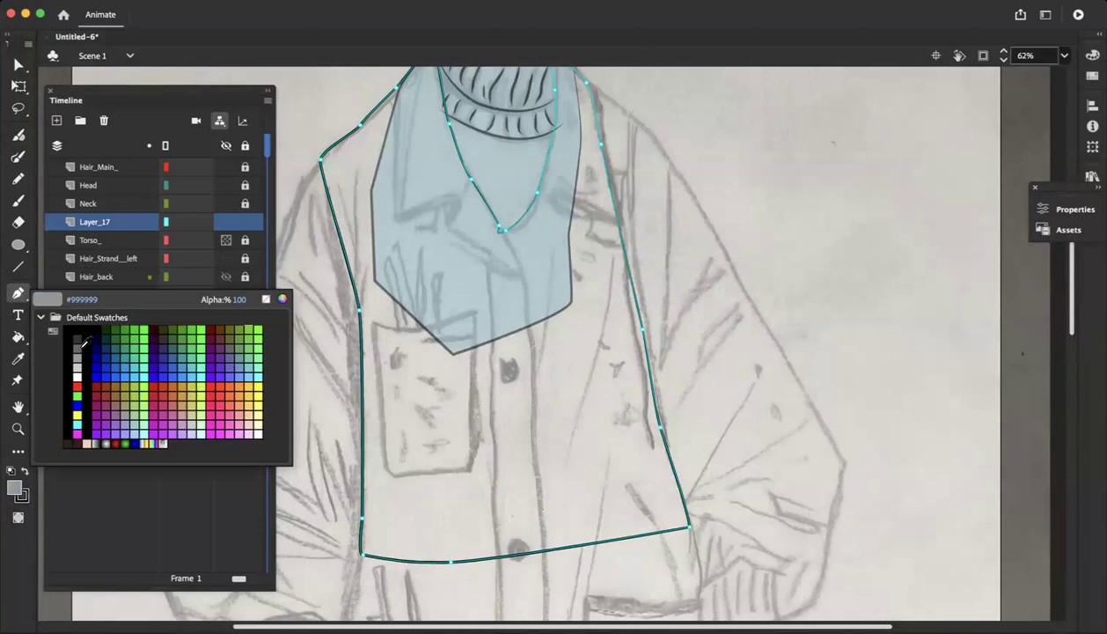
pyautogui.press('Escape')
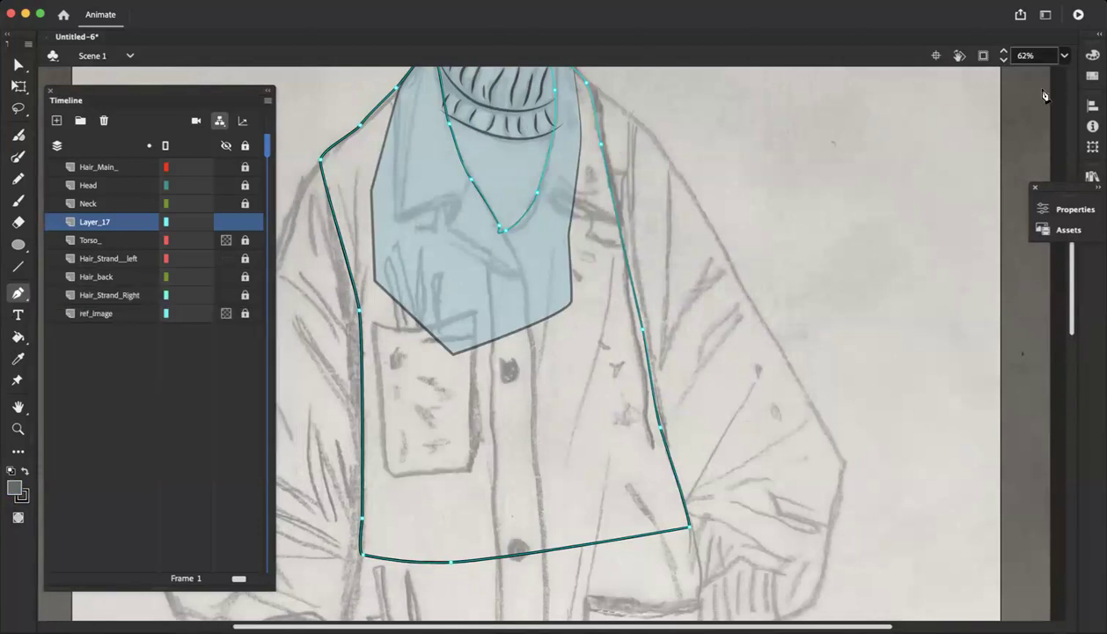
pyautogui.click(1093, 54)
pyautogui.moveTo(885, 146); pyautogui.dragTo(866, 171)
pyautogui.click(862, 170)
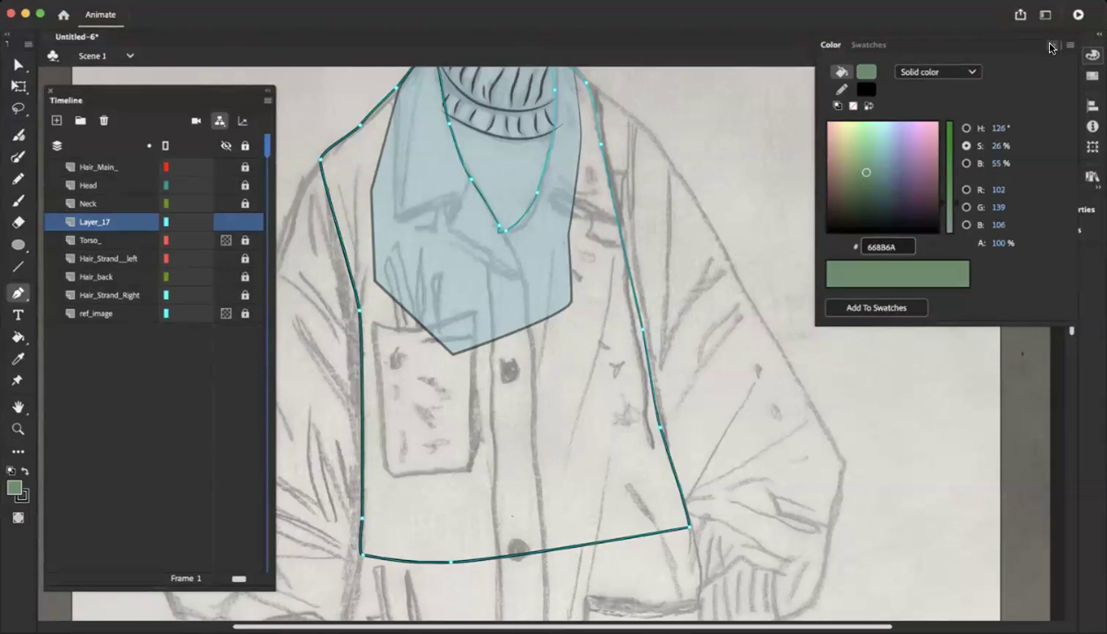
# Fill the closed coat torso outline with the muted green using the Paint Bucket
pyautogui.click(1052, 46)
pyautogui.click(227, 258)
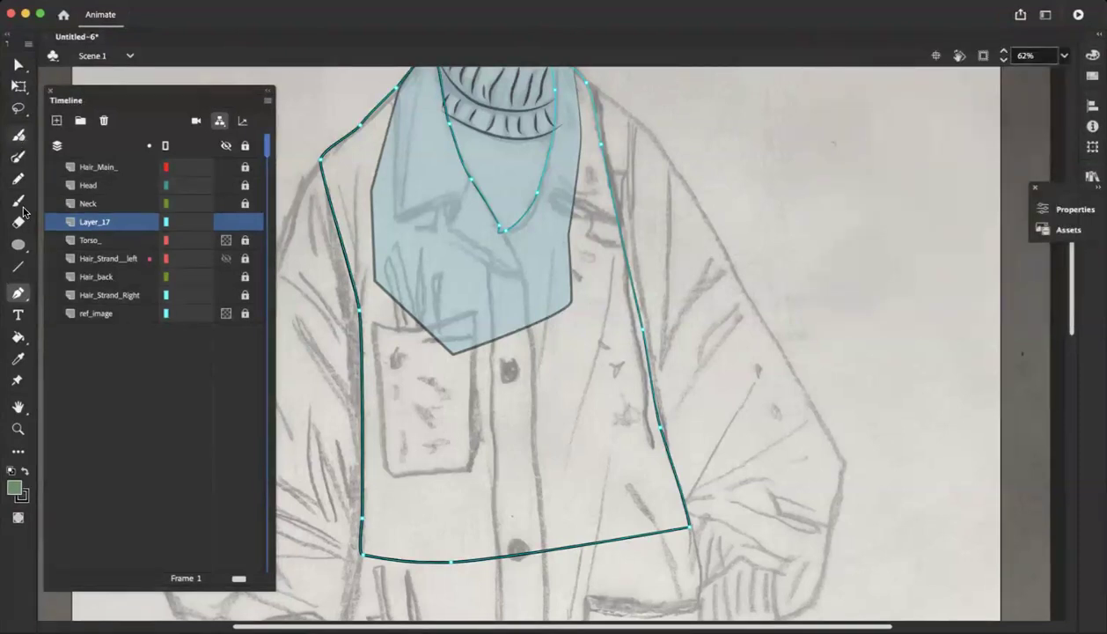
pyautogui.click(17, 338)
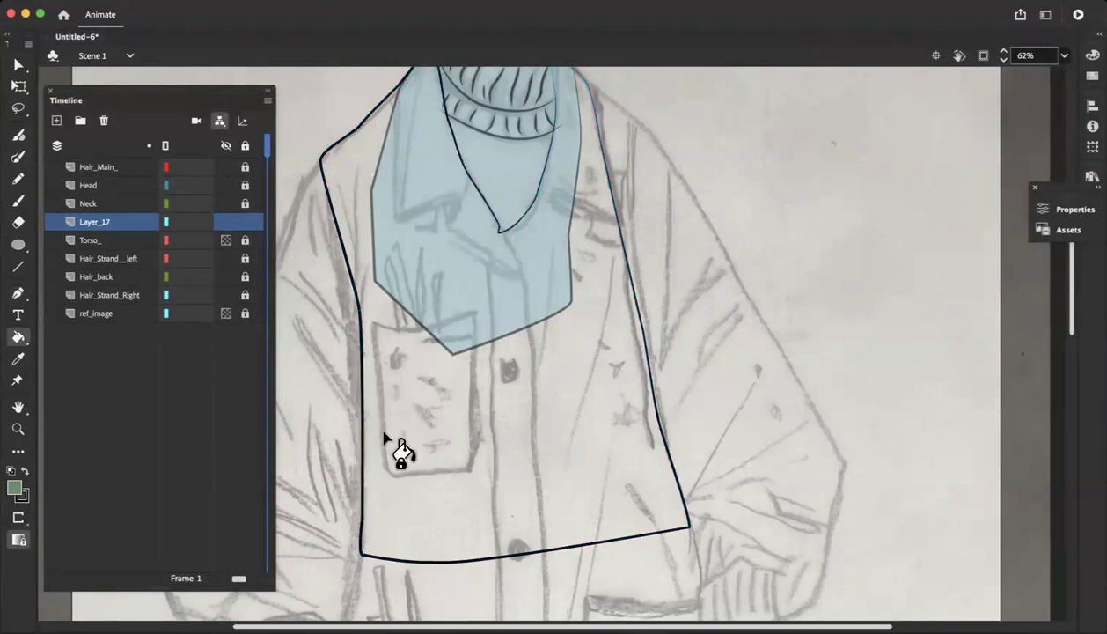
pyautogui.click(425, 375)
pyautogui.scroll(5, 425, 374)
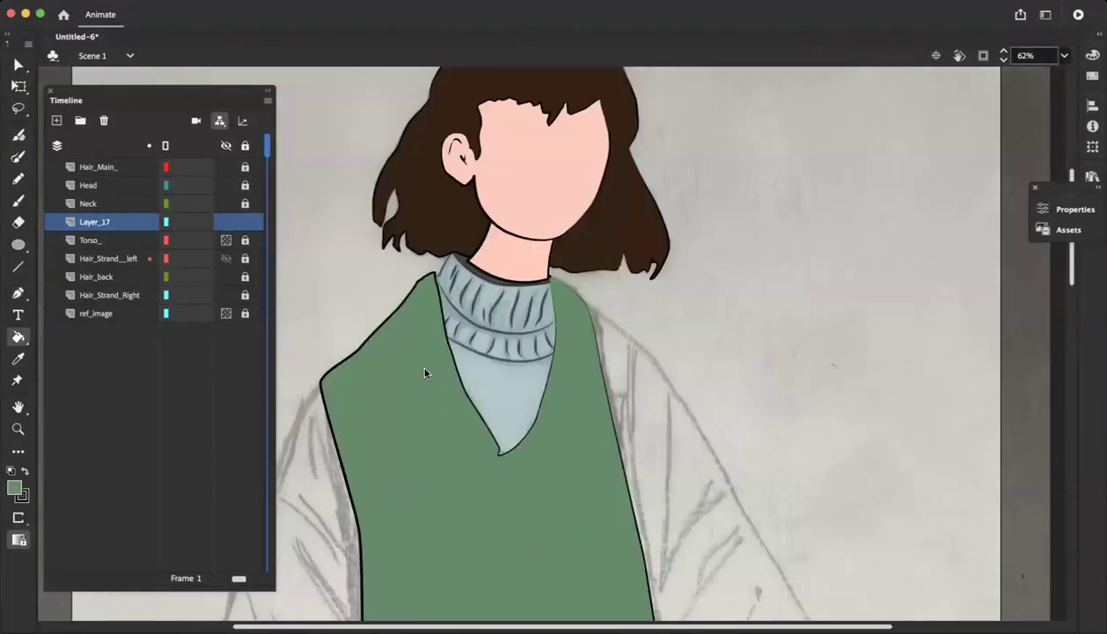
pyautogui.scroll(-4, 424, 373)
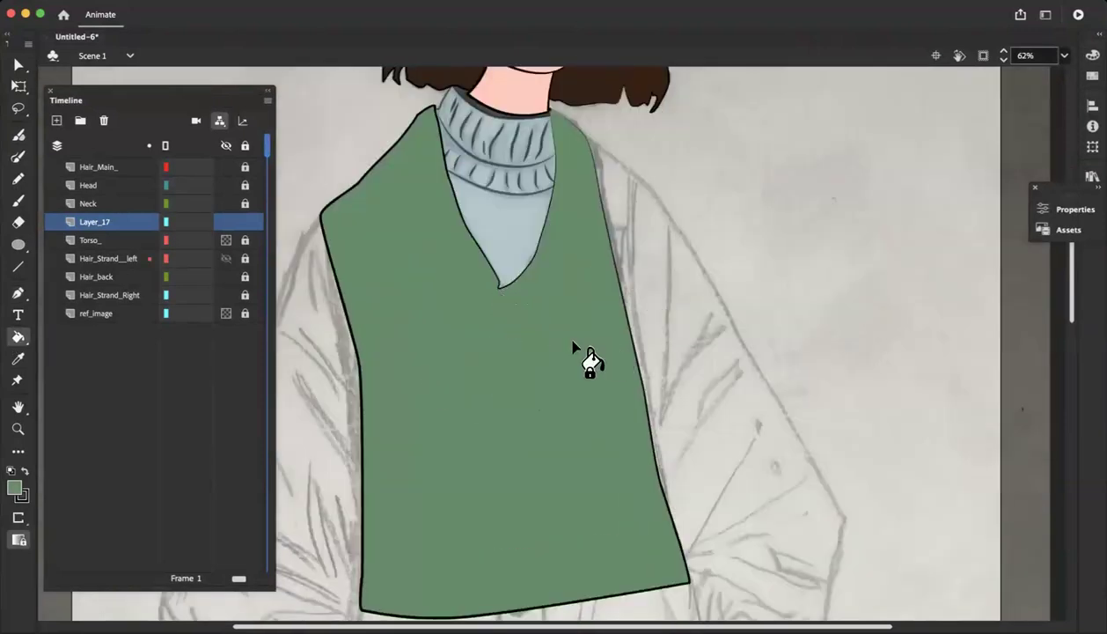
pyautogui.scroll(-3, 573, 344)
pyautogui.hscroll(-5, 573, 344)
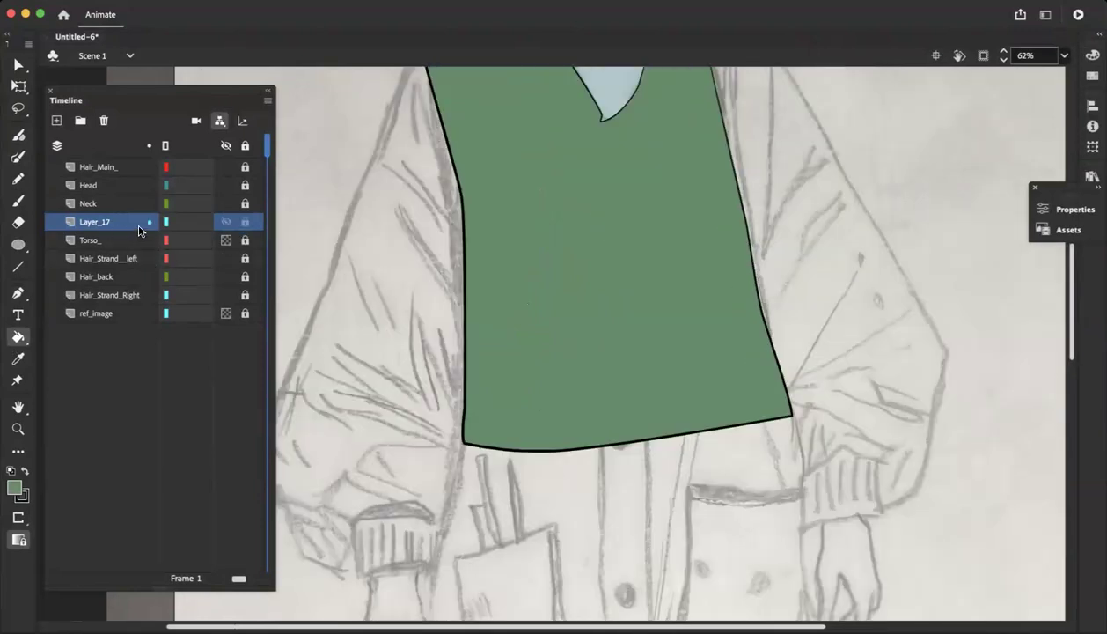
# Set the visibility of the coat layer, Layer_17, to 50% opacity
pyautogui.doubleClick(73, 222)
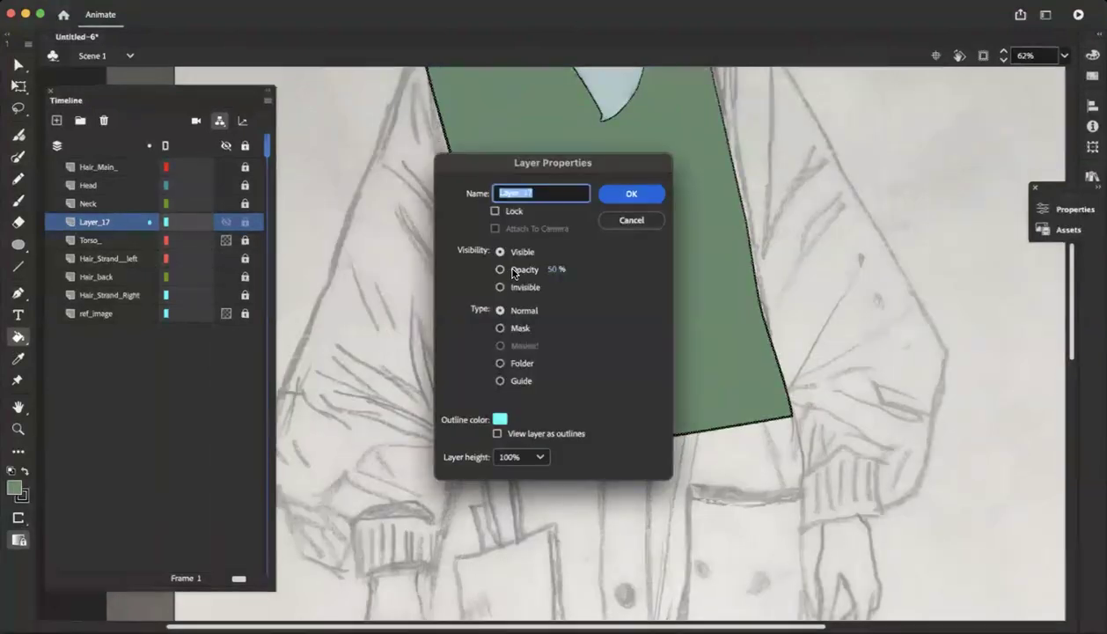
pyautogui.click(501, 270)
pyautogui.click(608, 195)
pyautogui.scroll(5, 590, 208)
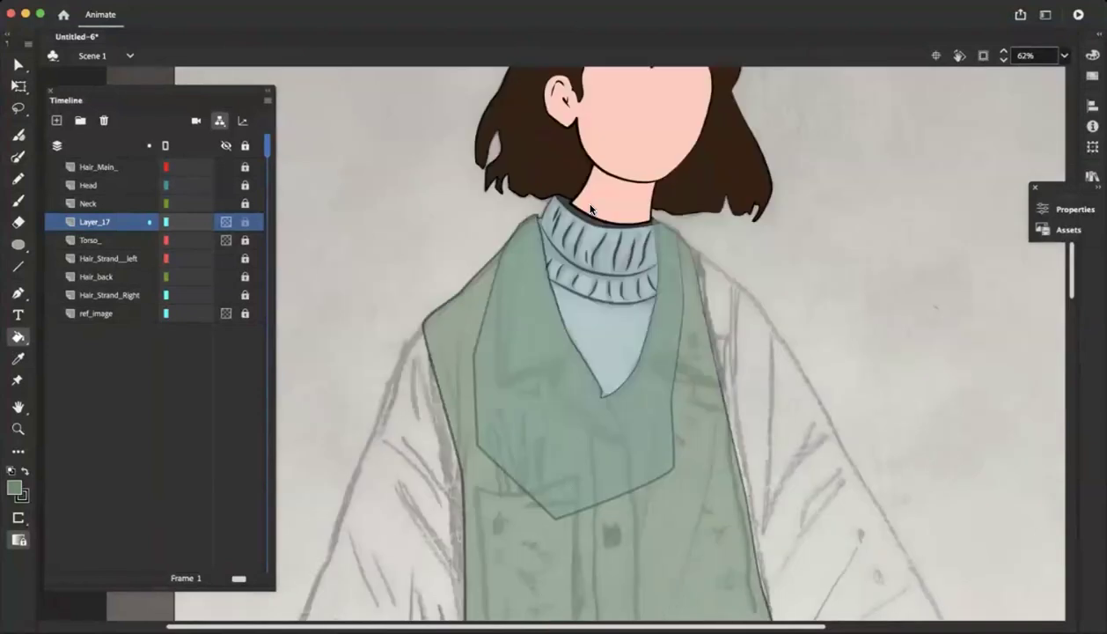
pyautogui.scroll(-2, 532, 285)
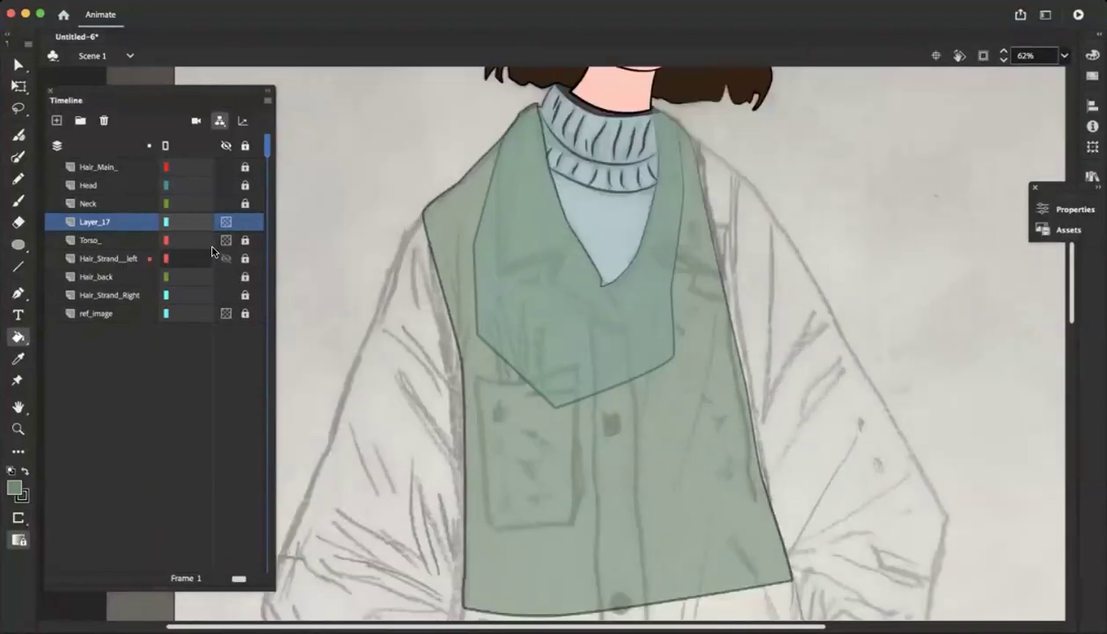
# Switch the Torso_ layer from partial opacity to fully visible in its layer properties
pyautogui.click(65, 241)
pyautogui.doubleClick(65, 241)
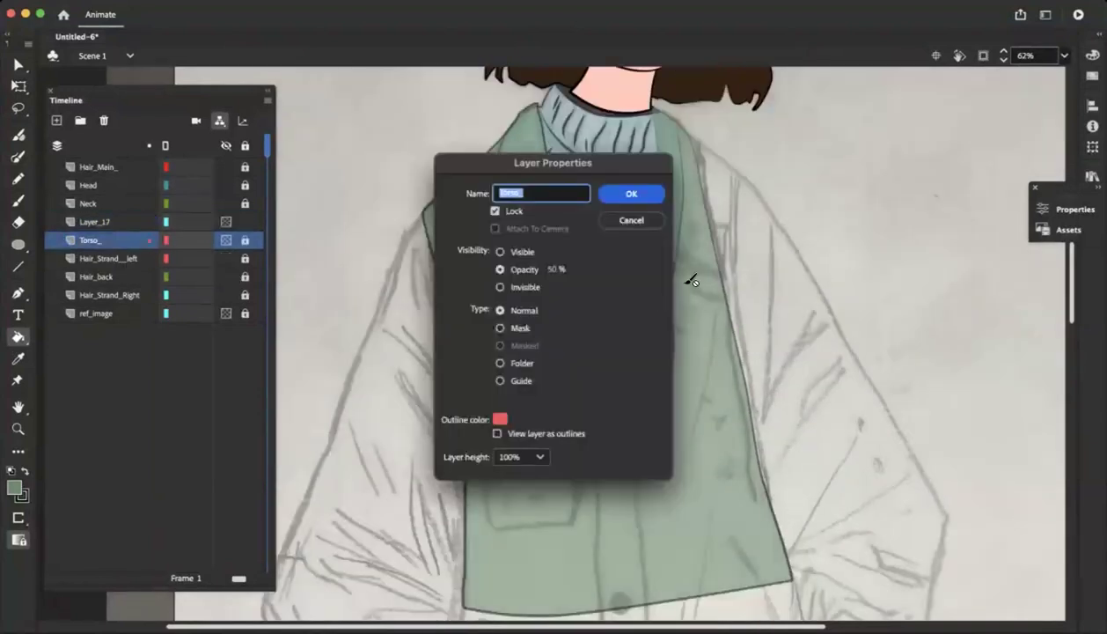
pyautogui.click(508, 251)
pyautogui.click(629, 193)
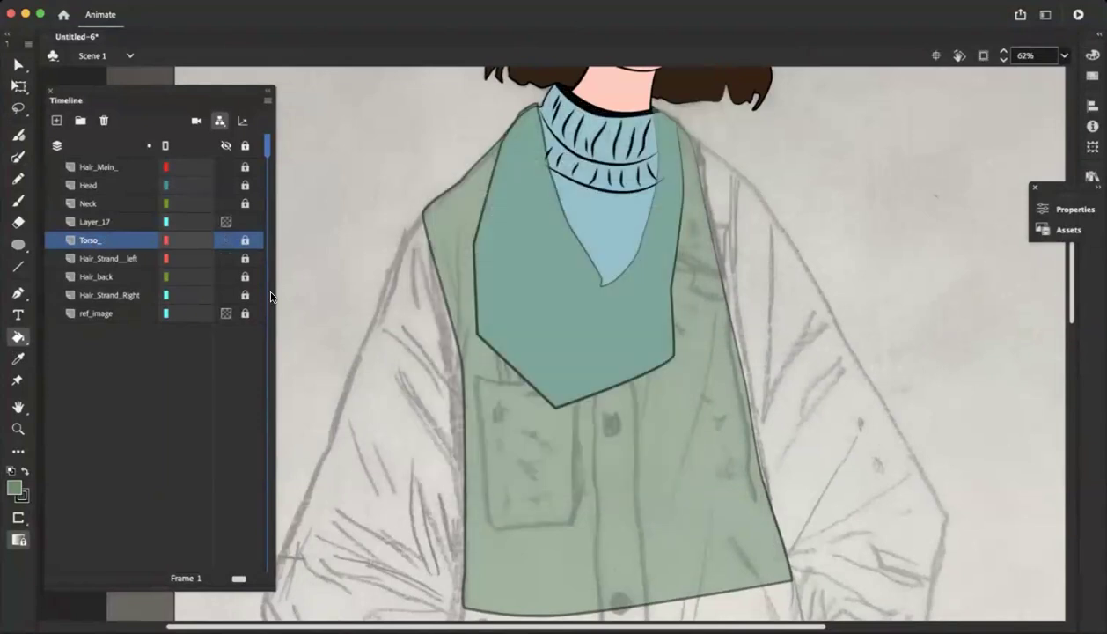
# Rename the coat layer Layer_17 as torso_Jacket
pyautogui.click(101, 221)
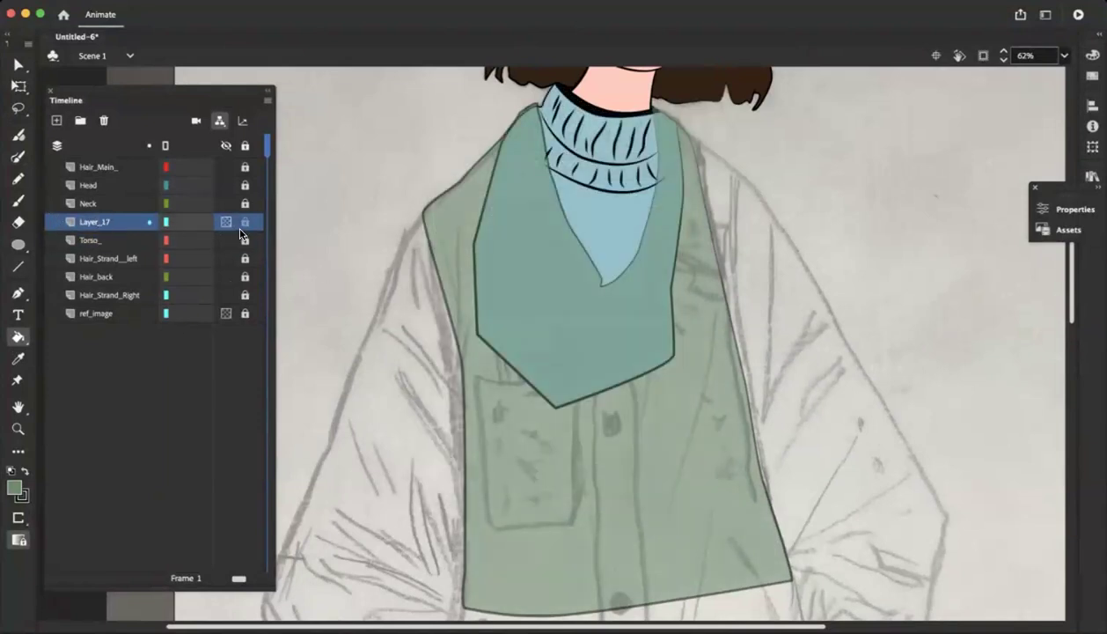
pyautogui.doubleClick(96, 221)
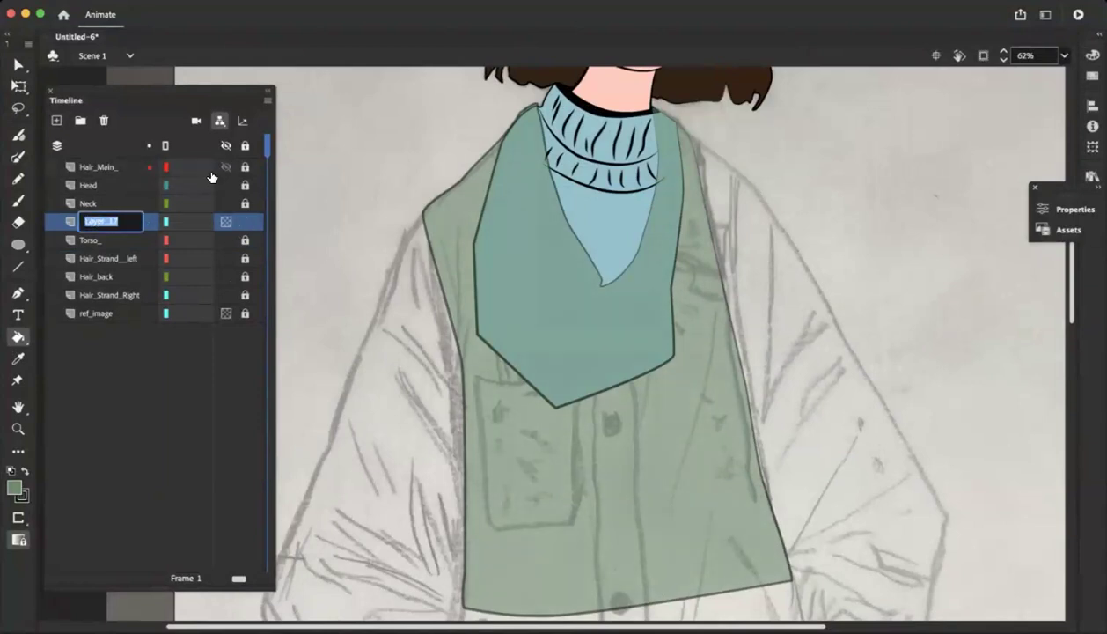
pyautogui.write('Jacjk')
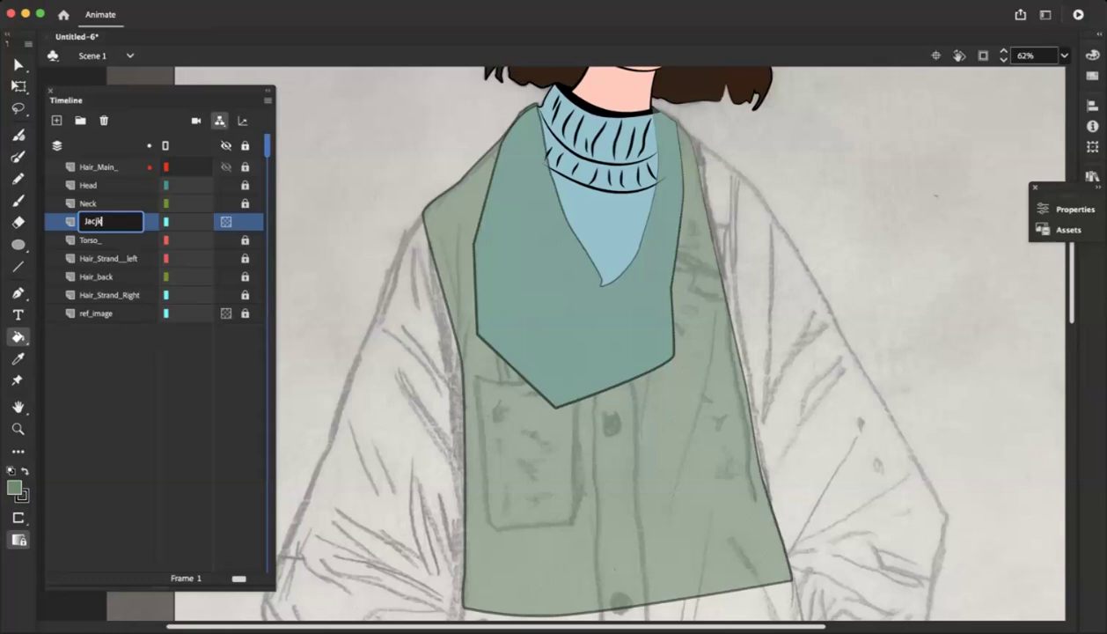
pyautogui.write('rso_Jacket')
pyautogui.press('Return')
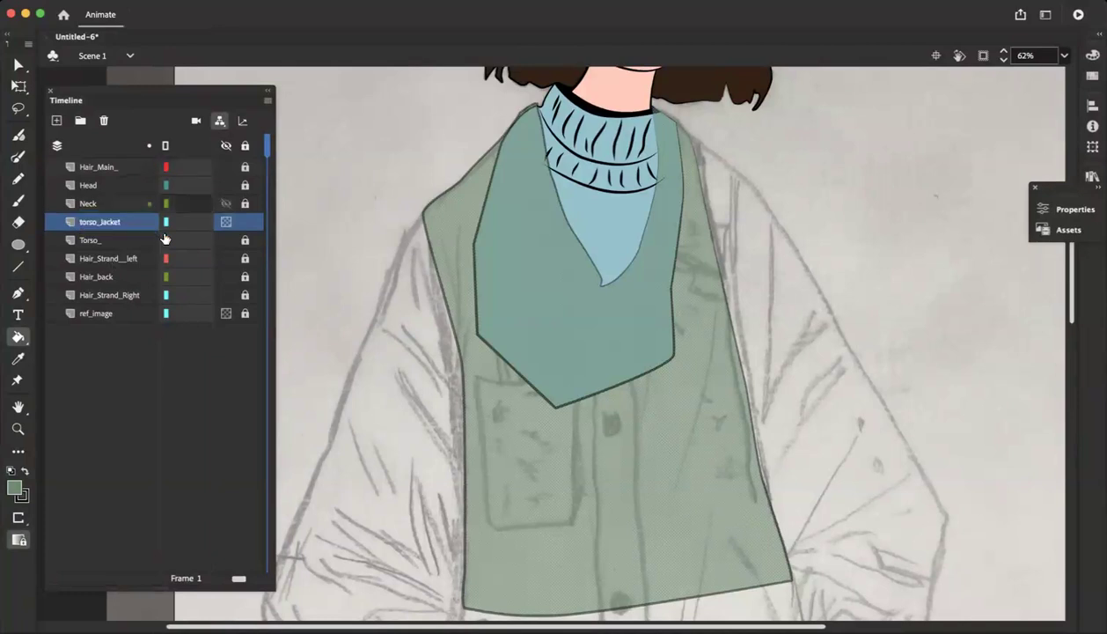
# Set the torso_Jacket layer to fully visible in its layer properties and deselect the coat shape
pyautogui.doubleClick(70, 222)
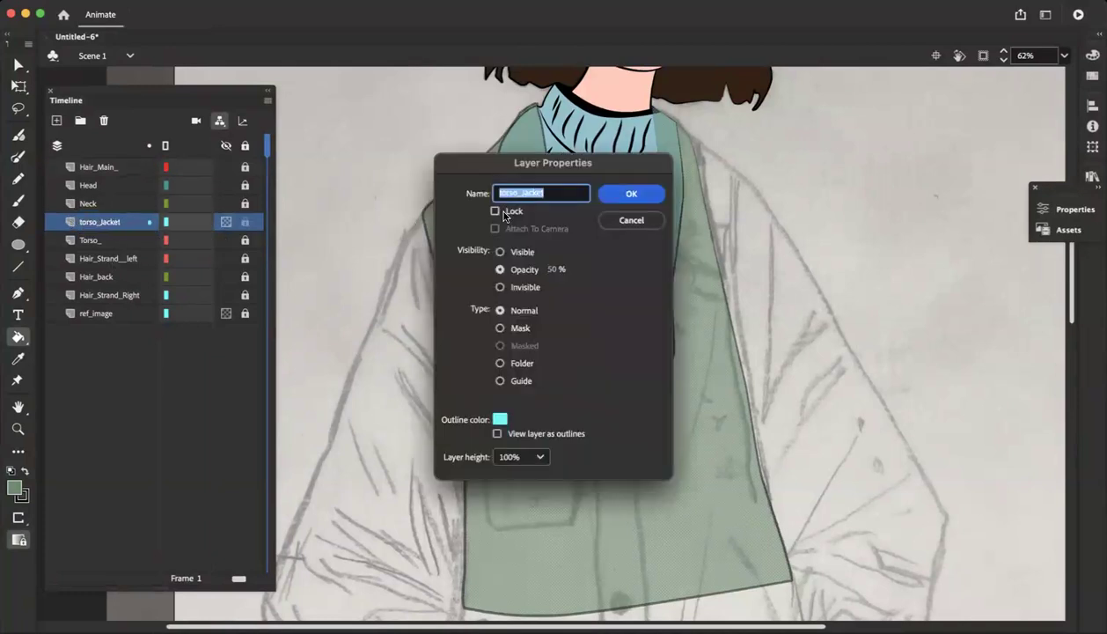
pyautogui.click(500, 252)
pyautogui.click(631, 194)
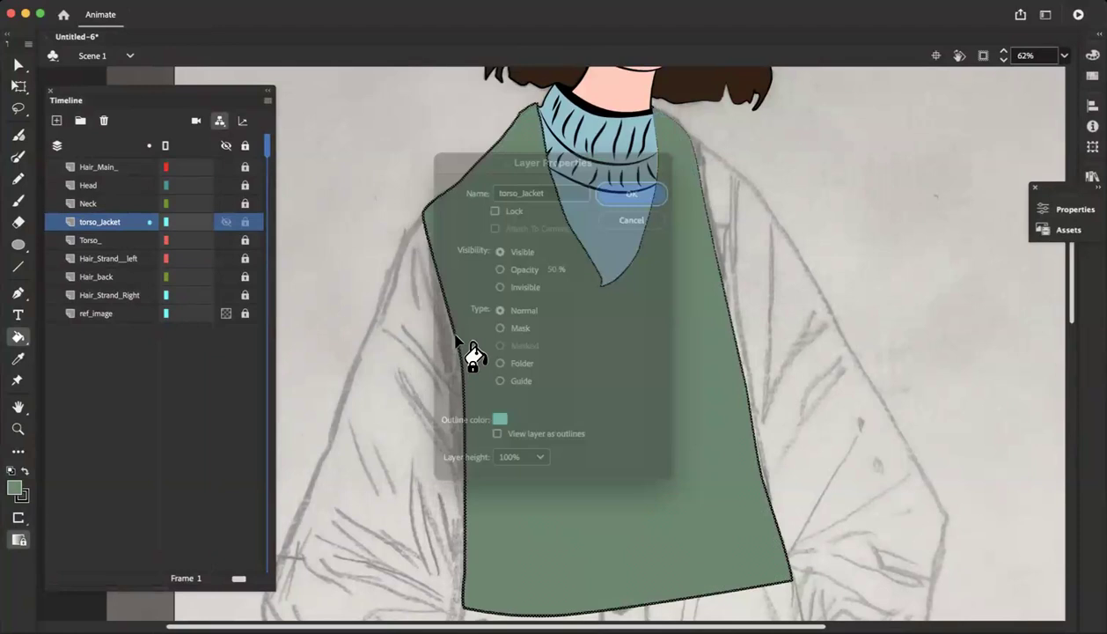
pyautogui.click(18, 63)
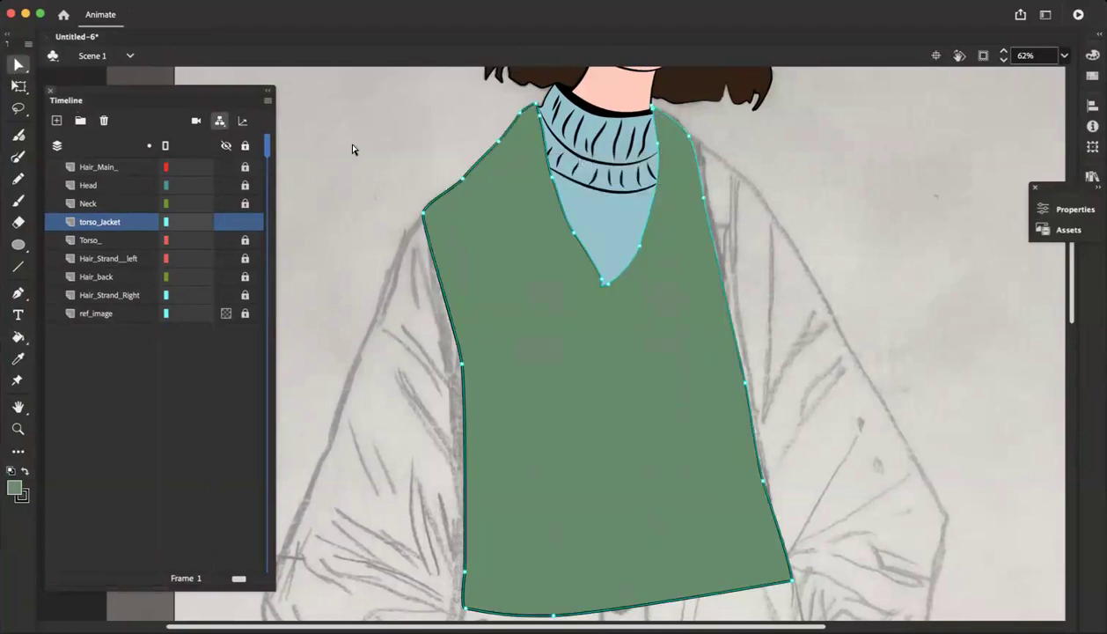
pyautogui.click(423, 264)
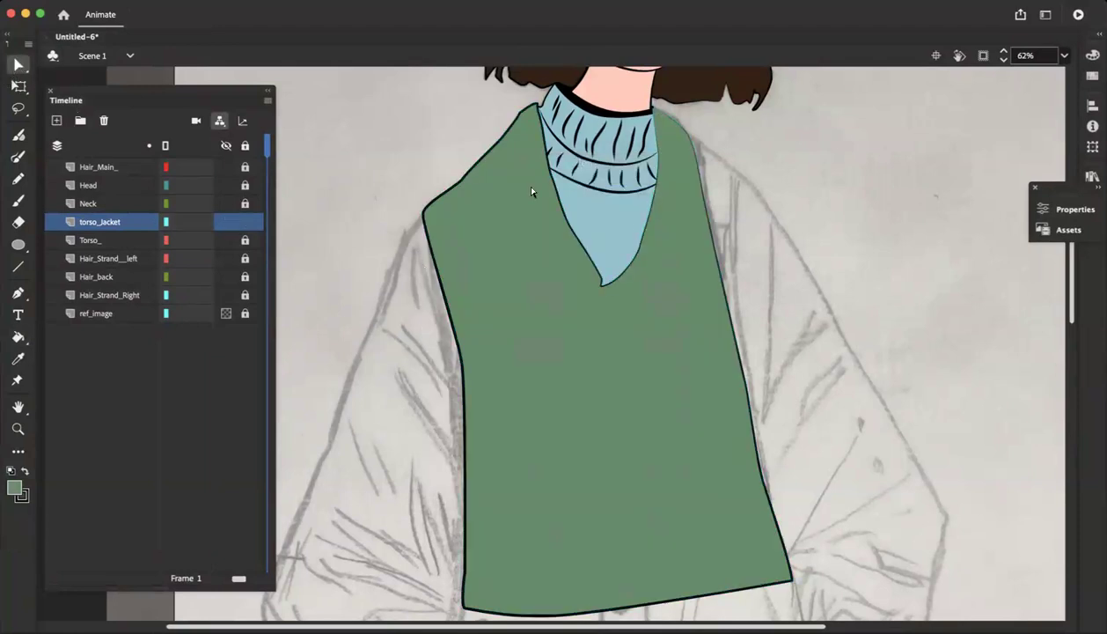
# Examine the filled coat torso against the turtleneck, head and the sketched sleeves, pockets and lower coat
pyautogui.scroll(-3, 564, 310)
pyautogui.scroll(5, 546, 247)
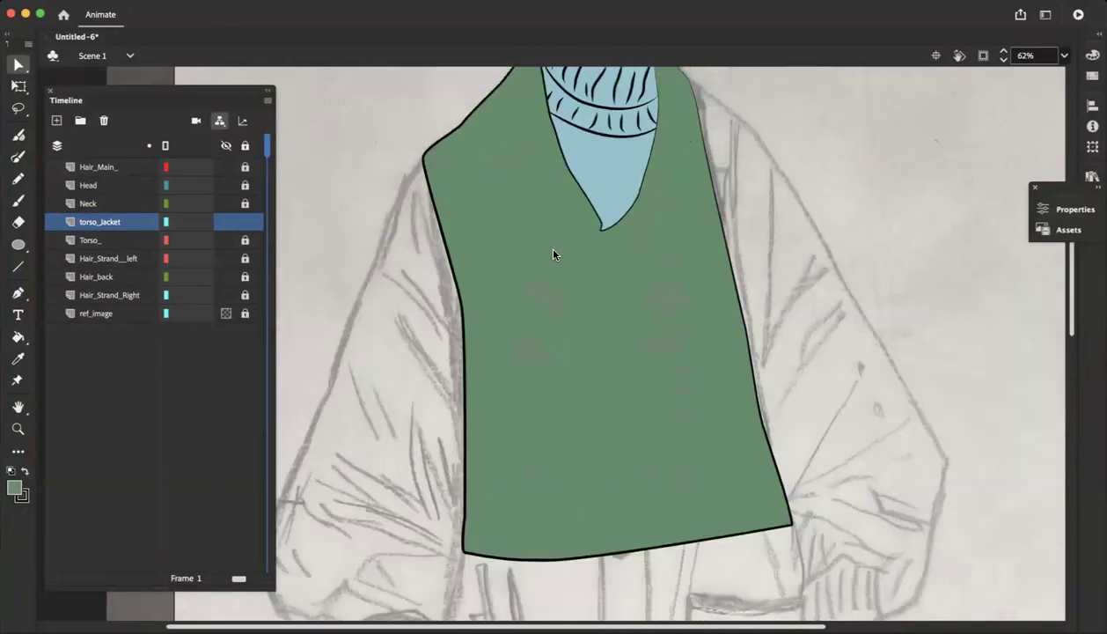
pyautogui.hscroll(3, 543, 244)
pyautogui.scroll(2, 533, 241)
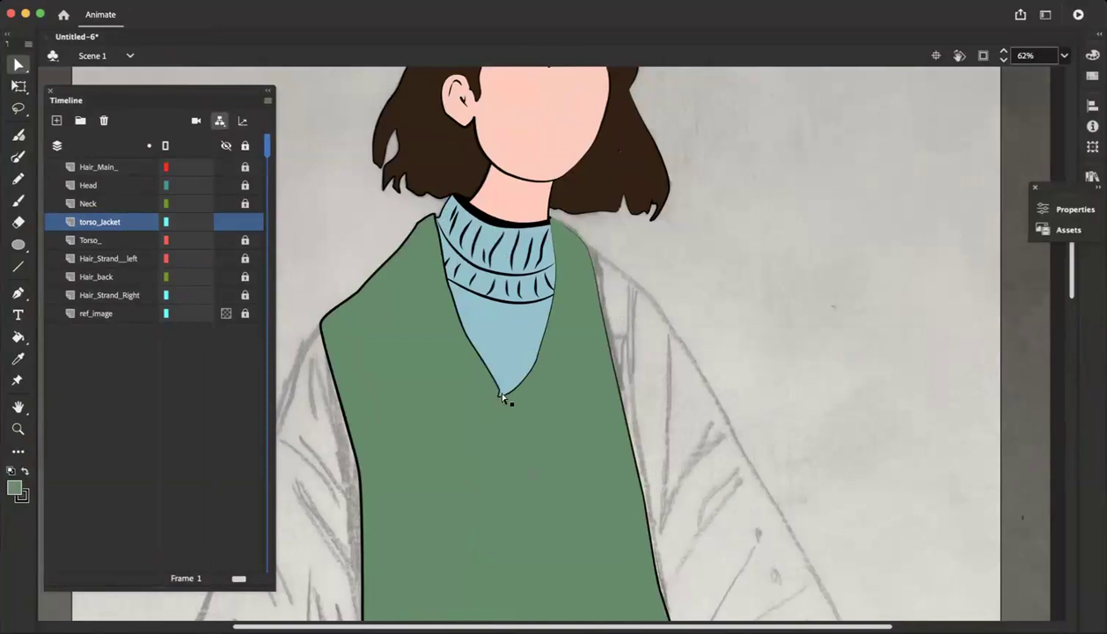
pyautogui.scroll(-10, 480, 506)
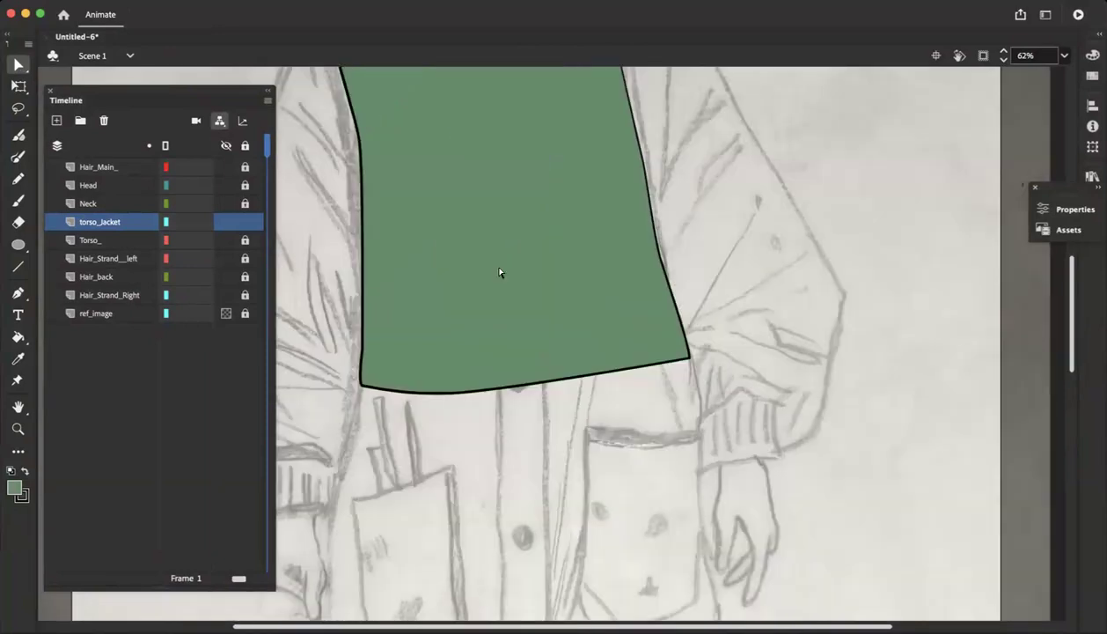
pyautogui.scroll(6, 547, 316)
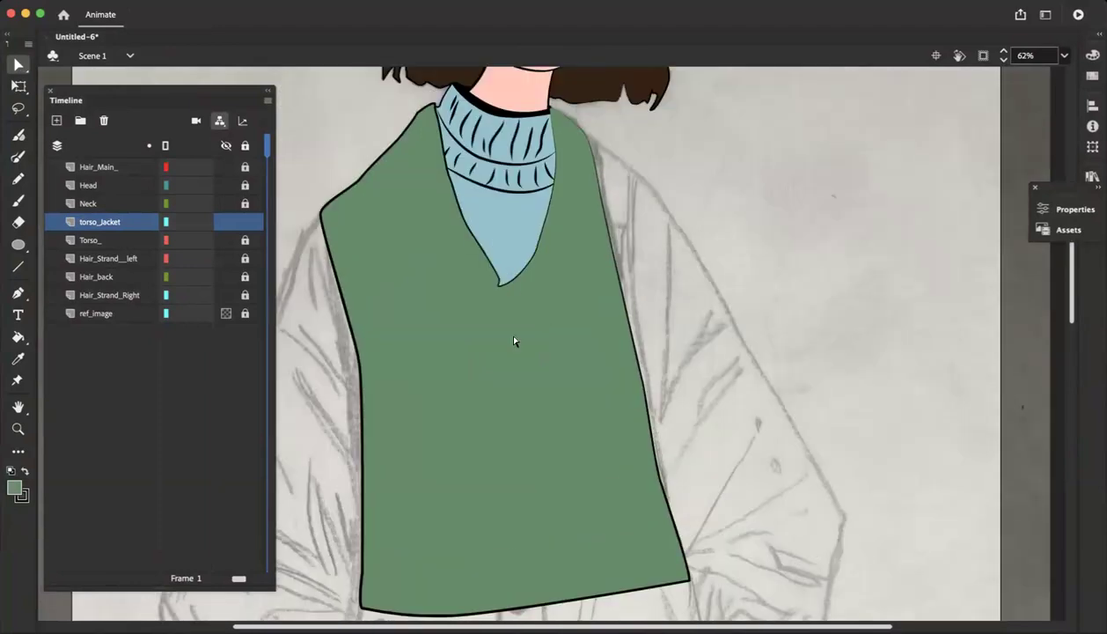
pyautogui.scroll(-6, 645, 314)
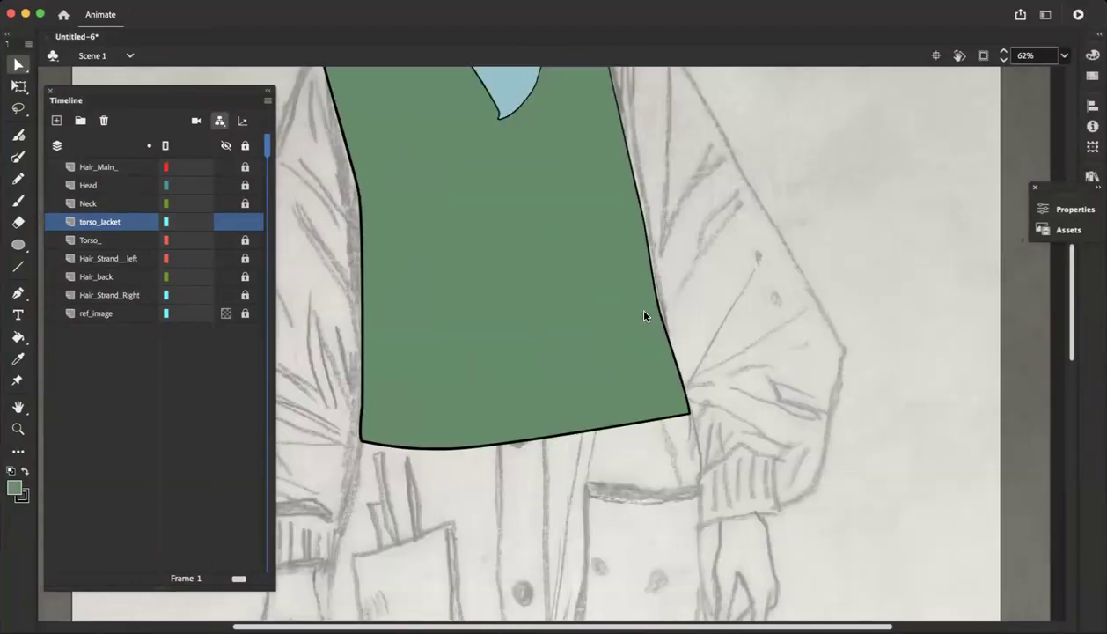
pyautogui.hscroll(-3, 645, 314)
pyautogui.hscroll(-7, 645, 316)
pyautogui.scroll(2, 645, 316)
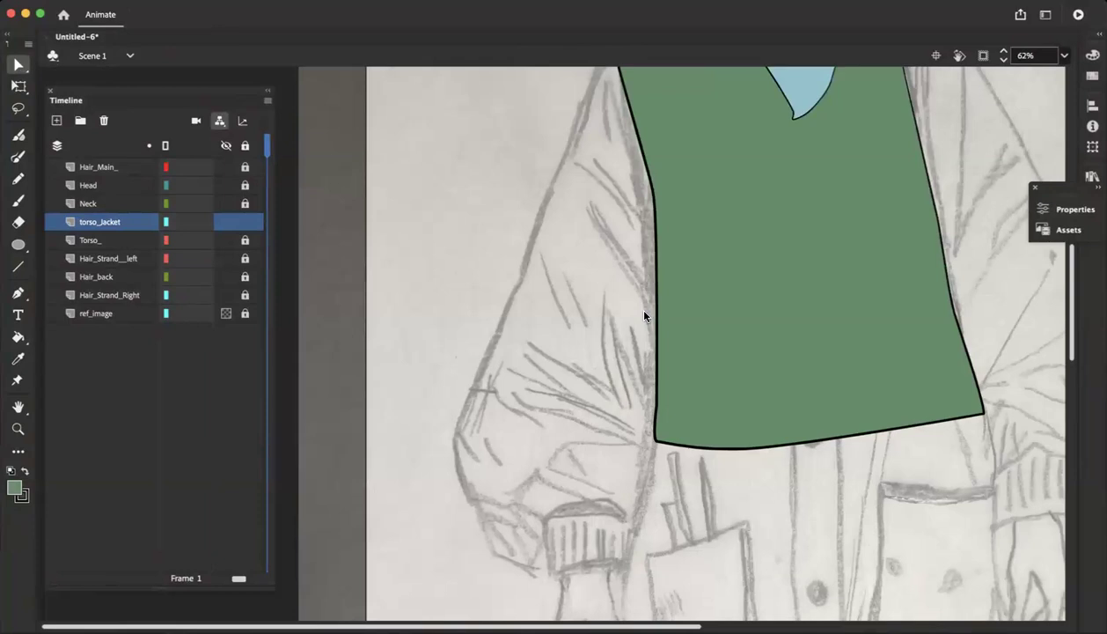
pyautogui.scroll(-6, 644, 315)
pyautogui.hscroll(8, 644, 316)
pyautogui.hscroll(-3, 646, 315)
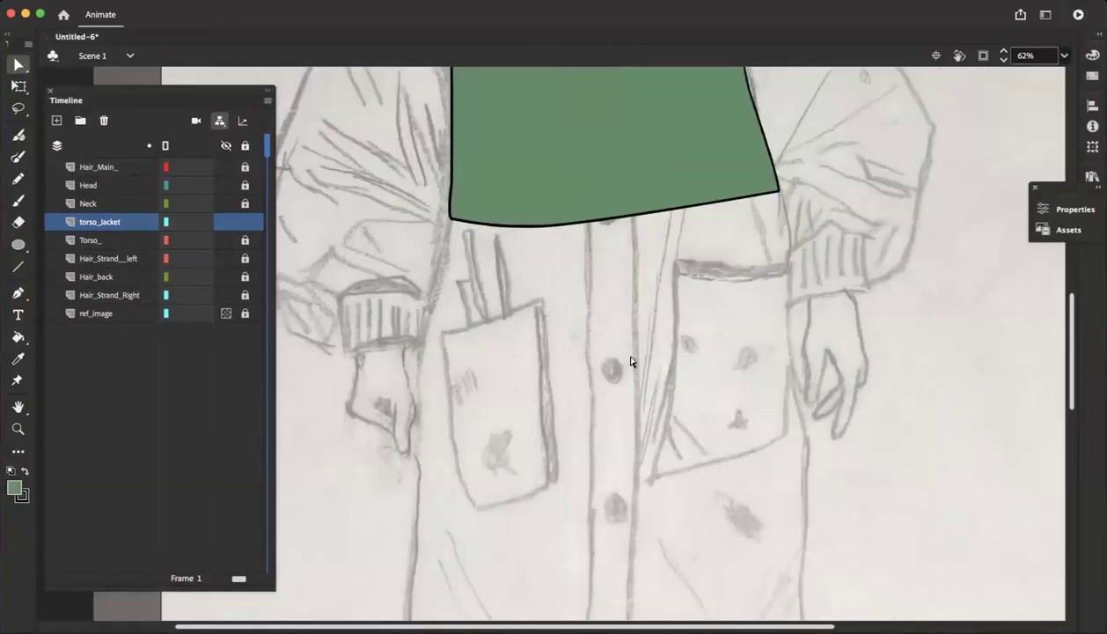
pyautogui.hscroll(-3, 631, 361)
pyautogui.scroll(10, 526, 361)
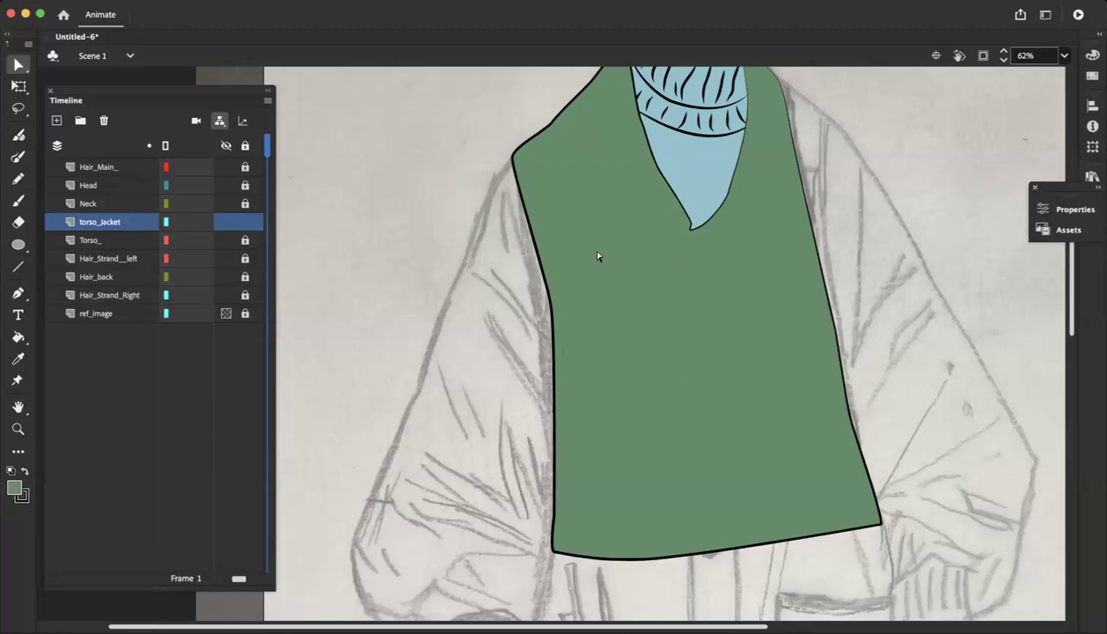
pyautogui.scroll(5, 597, 255)
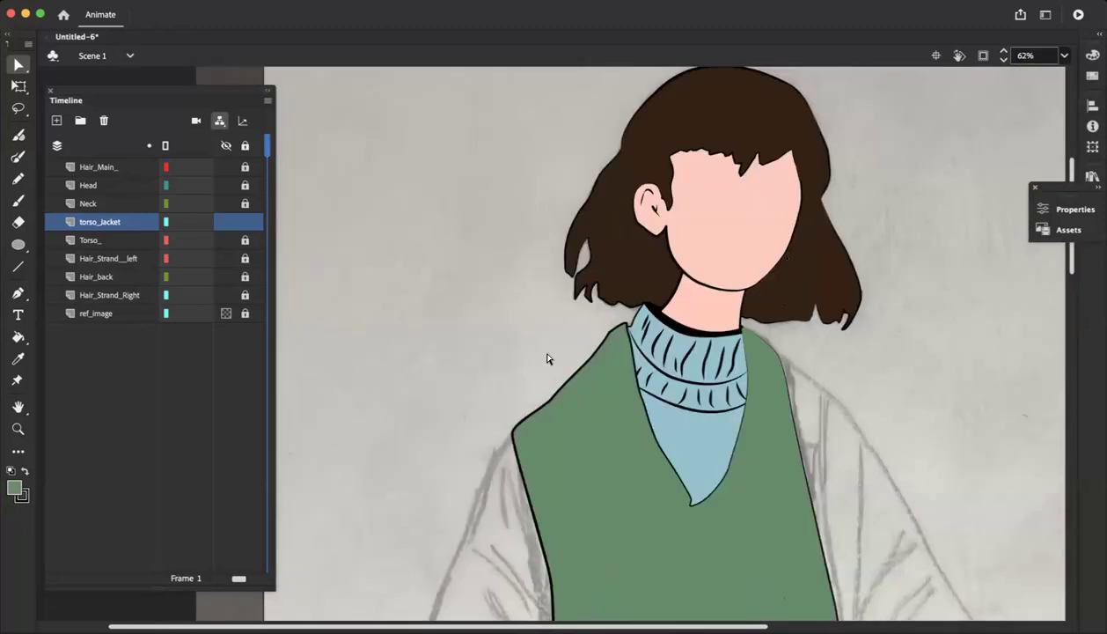
pyautogui.scroll(-7, 626, 409)
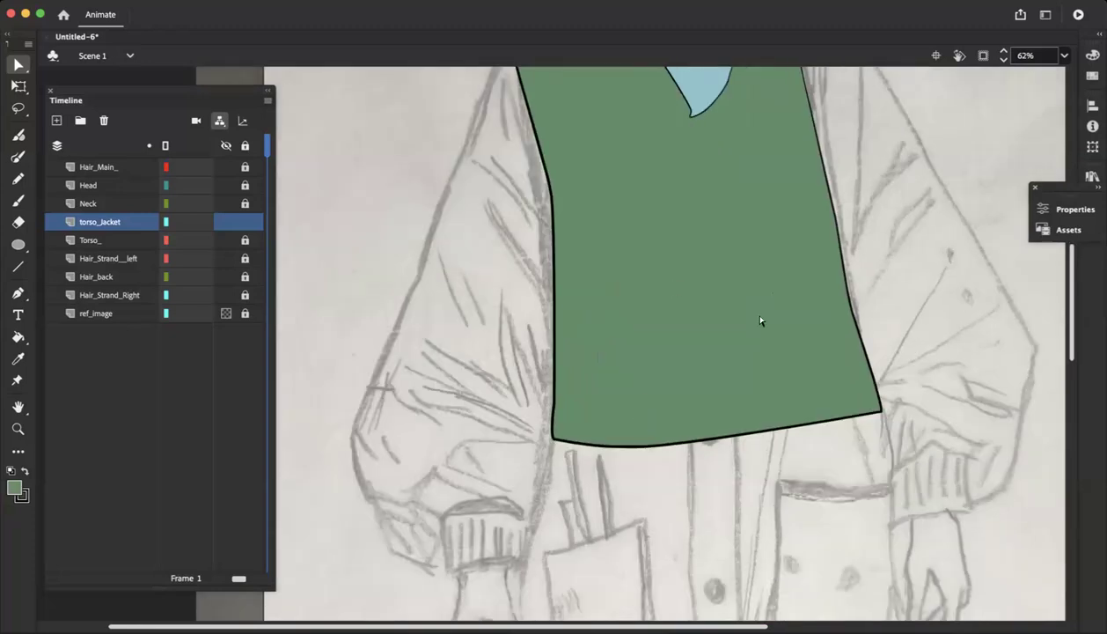
pyautogui.scroll(6, 691, 319)
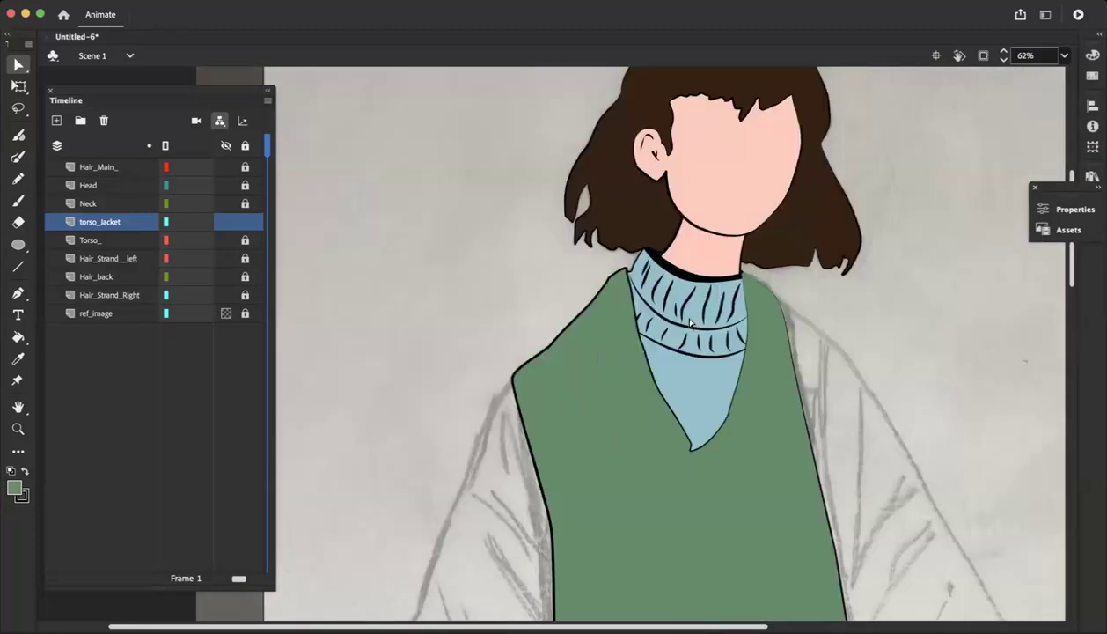